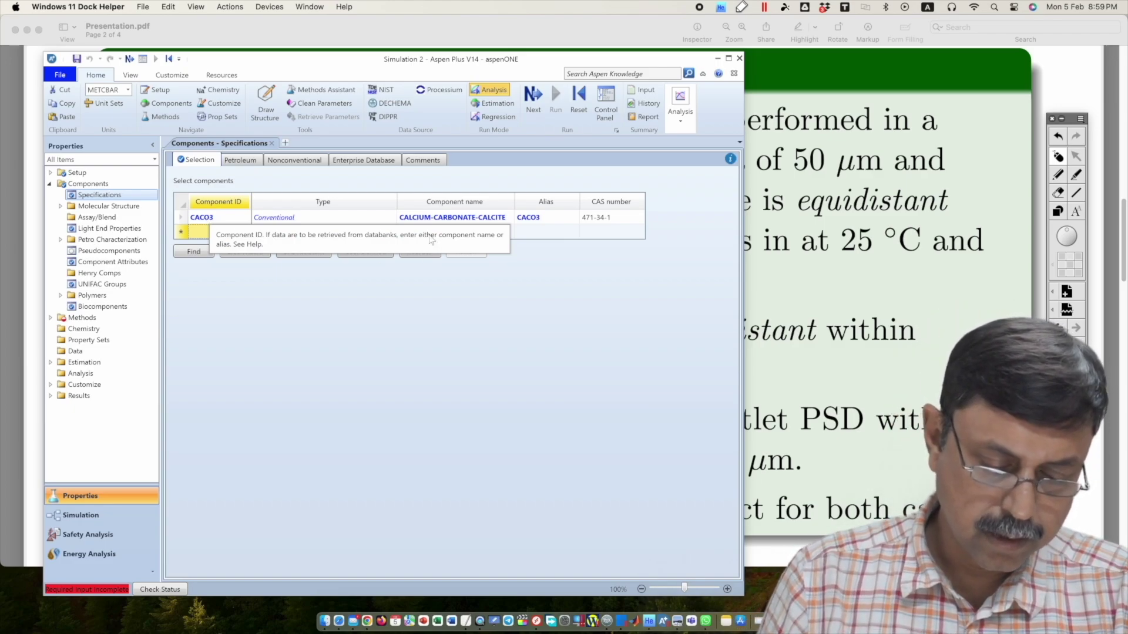
# Change the component type of CACO3 to Solid in the component specifications
pyautogui.click(393, 219)
pyautogui.click(390, 217)
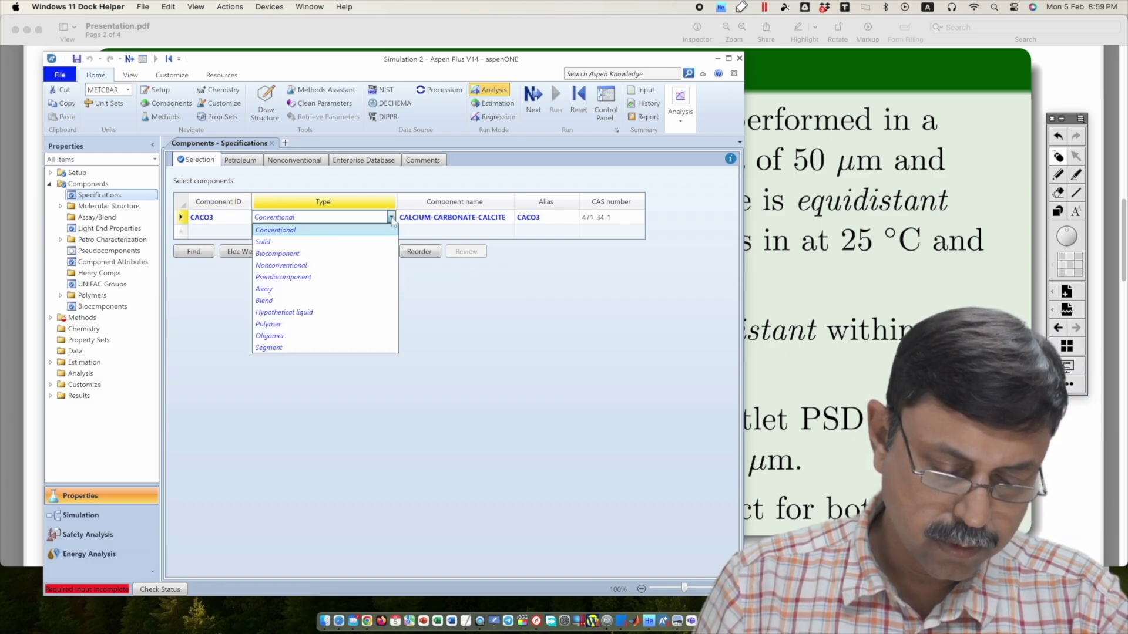
pyautogui.click(344, 242)
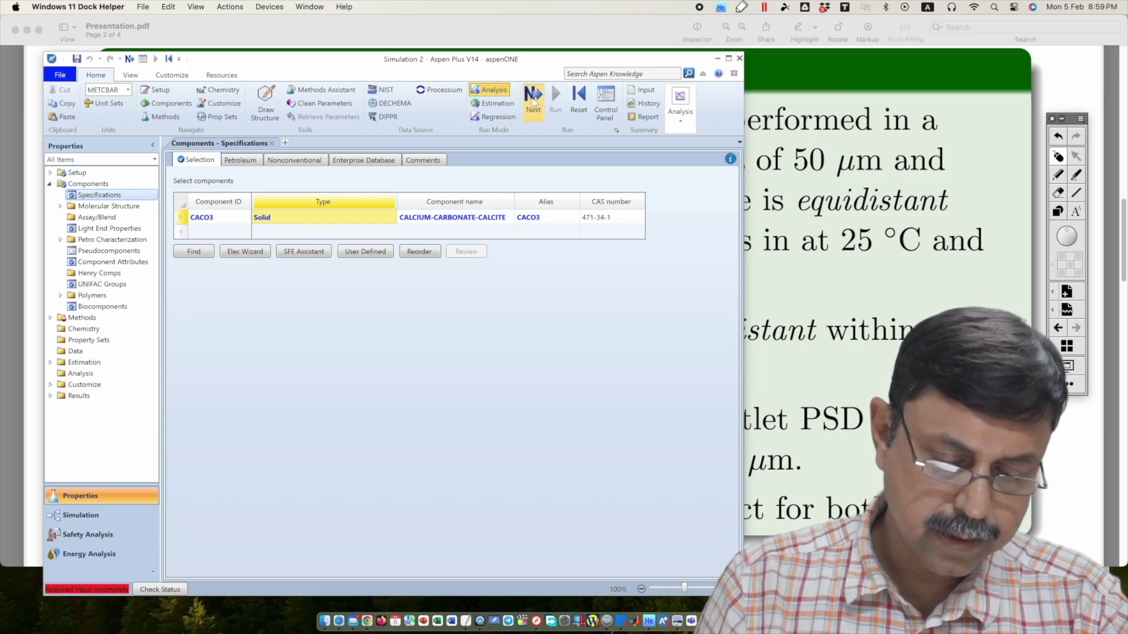
# Set the global property method to SOLIDS and run the properties calculation
pyautogui.click(533, 101)
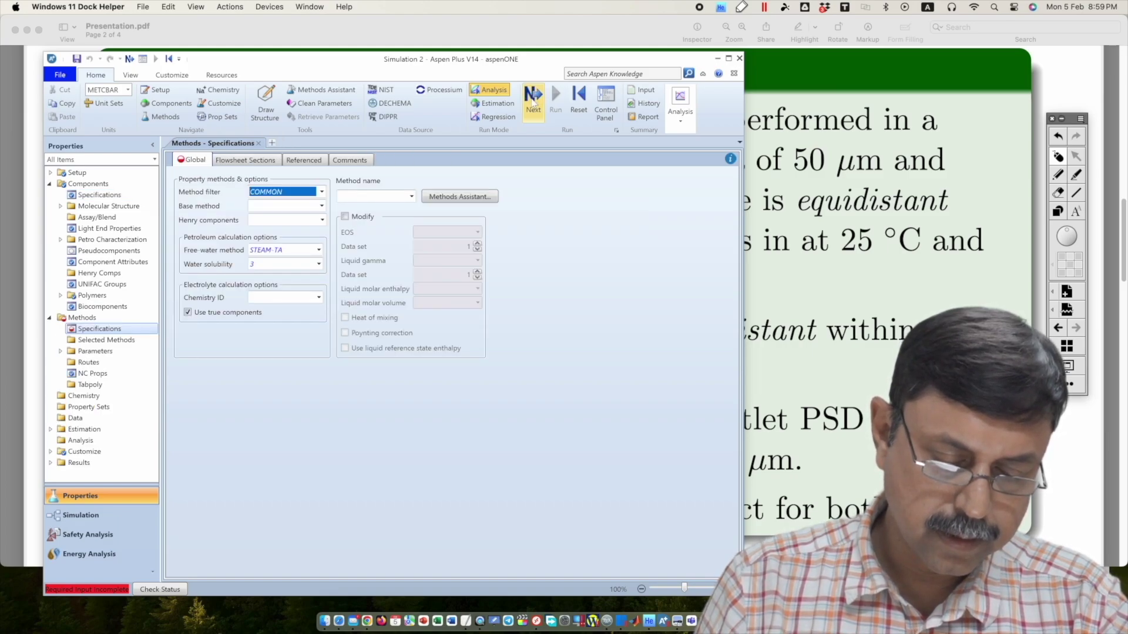
pyautogui.click(355, 199)
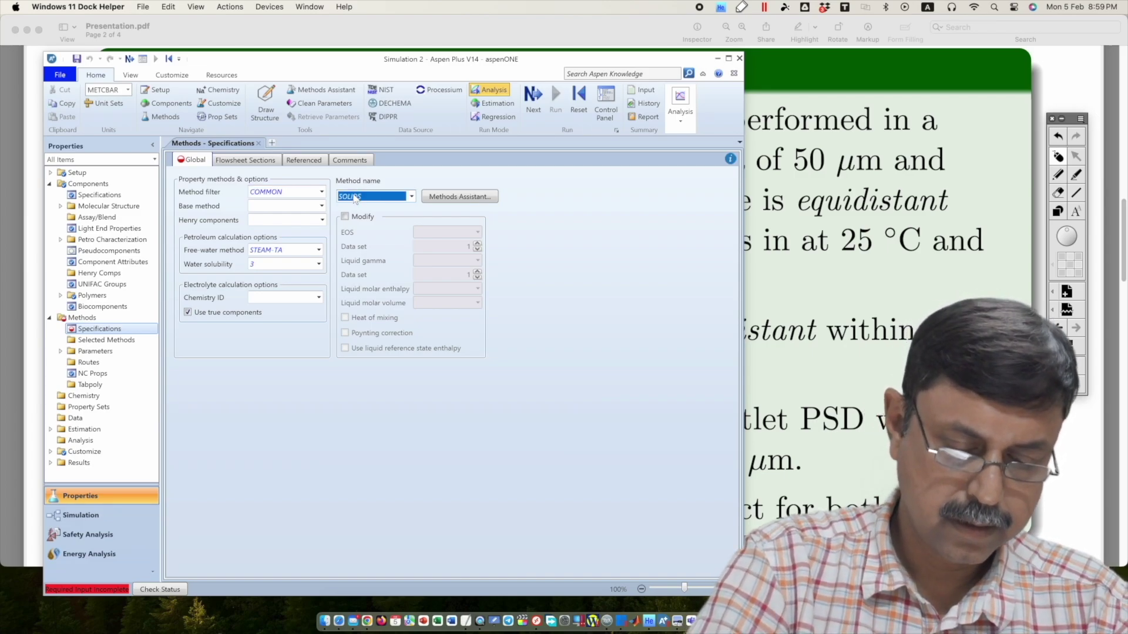
pyautogui.press('Return')
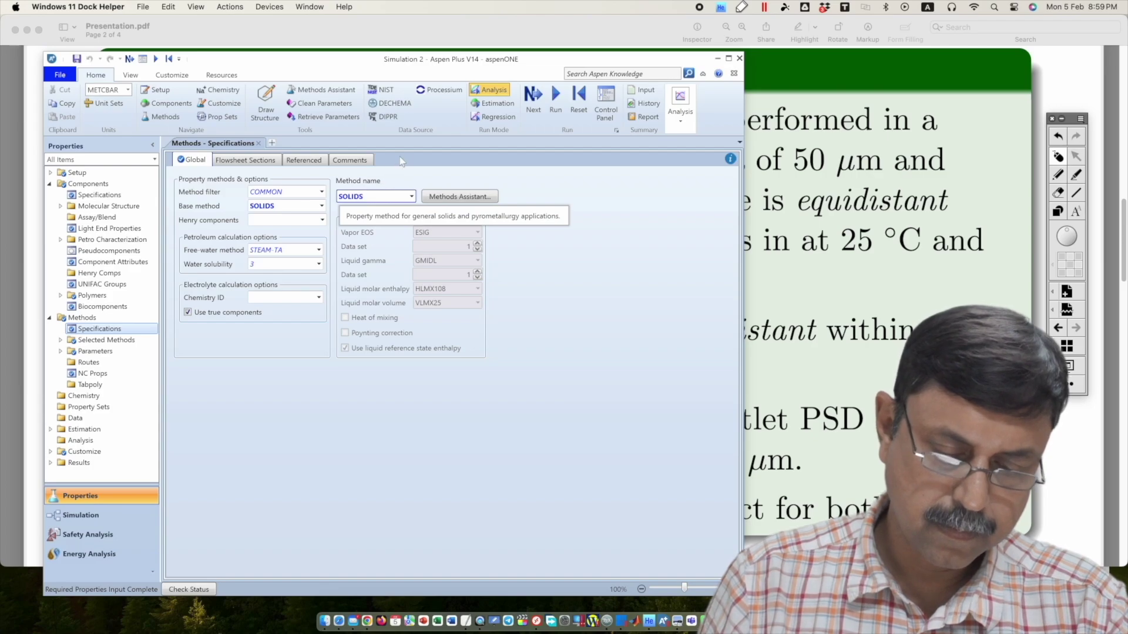
pyautogui.click(556, 99)
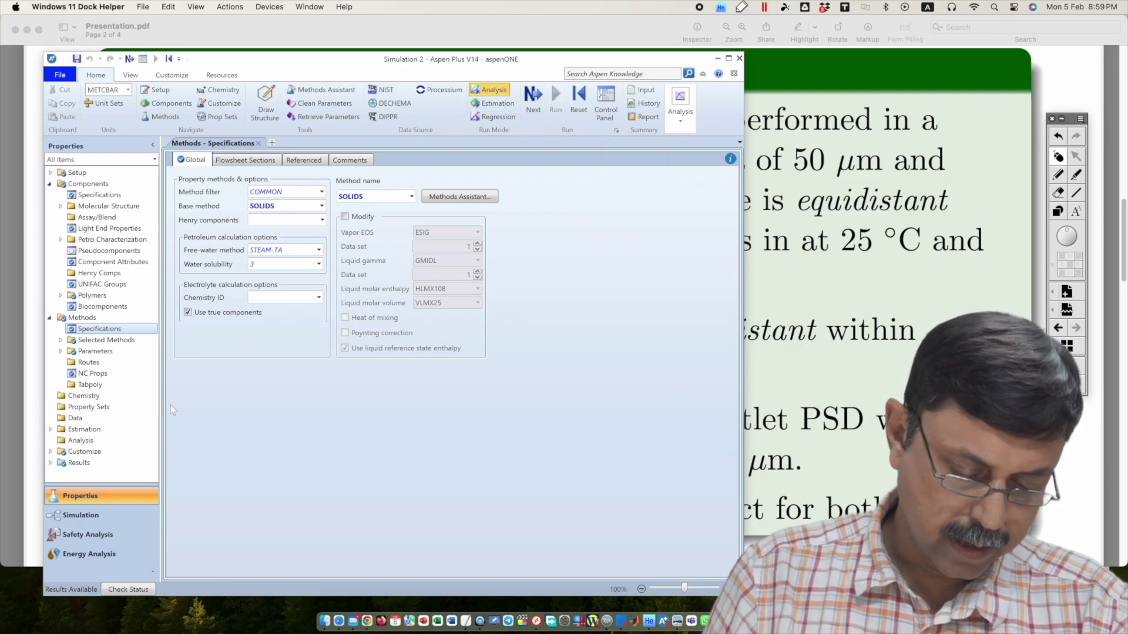
# Switch to the simulation environment and create a new particle size distribution mesh with the ID PSDIN in the solids setup
pyautogui.click(124, 514)
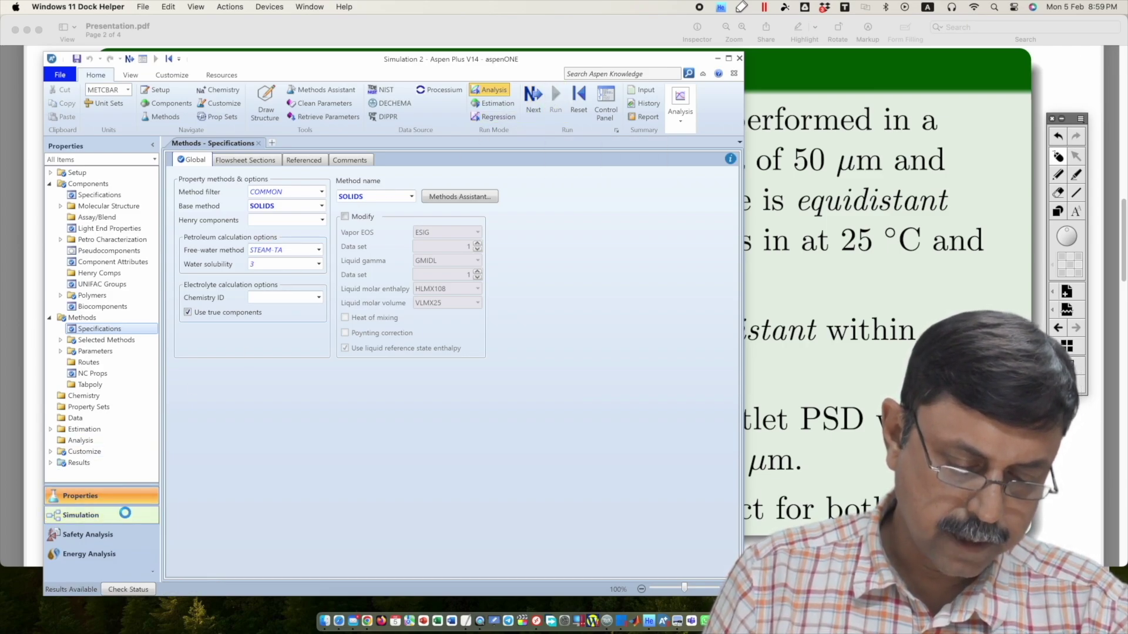
pyautogui.click(50, 172)
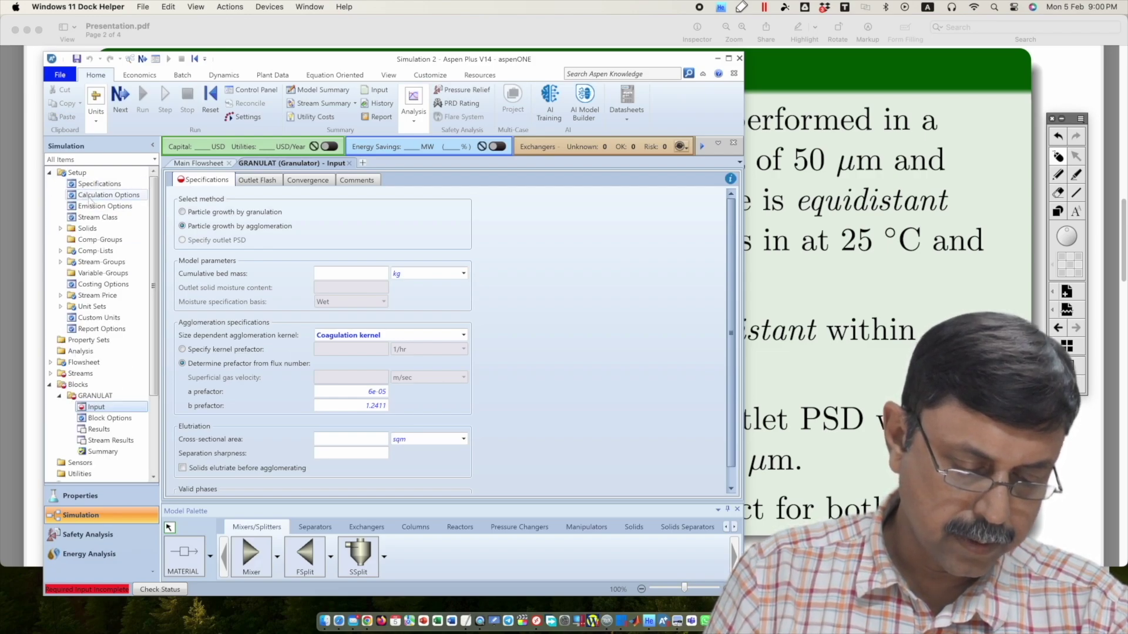
pyautogui.click(60, 229)
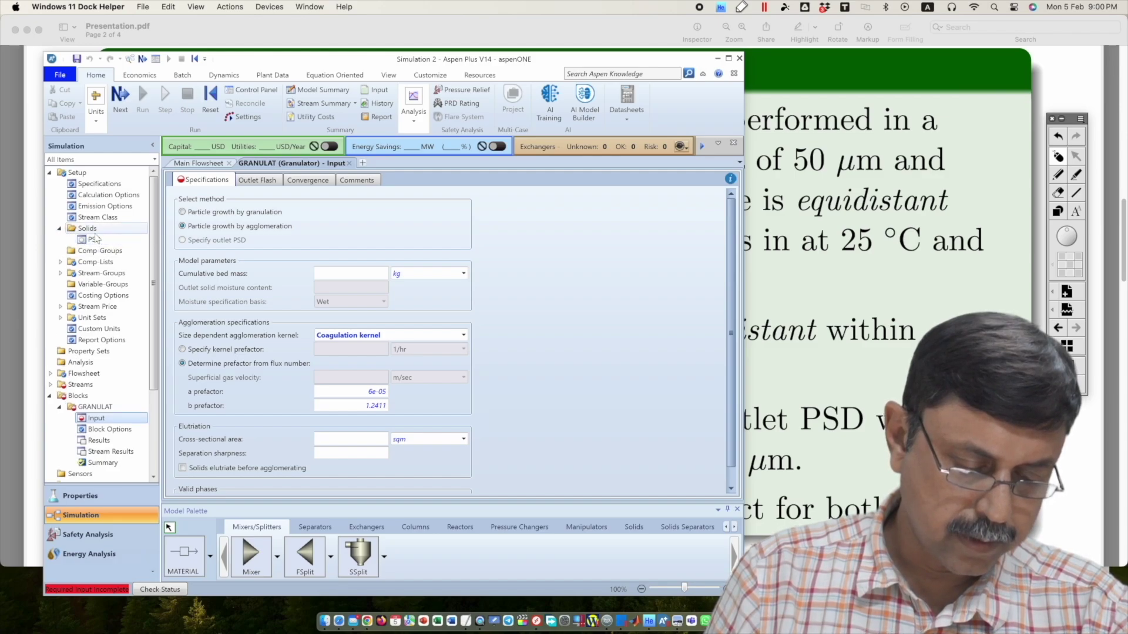
pyautogui.click(87, 228)
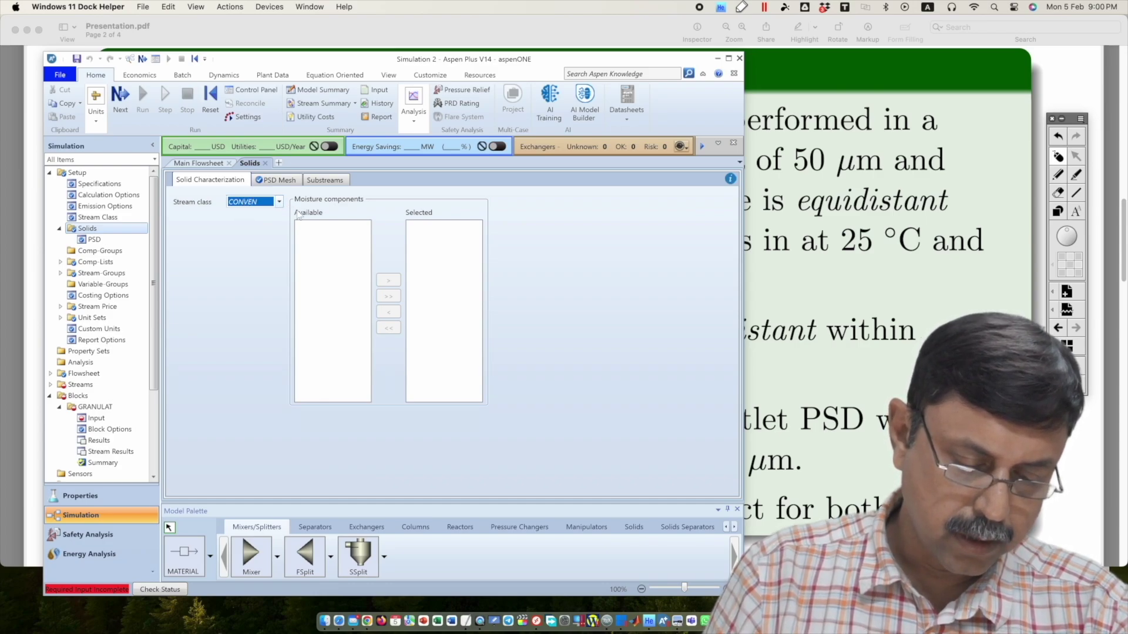
pyautogui.click(276, 182)
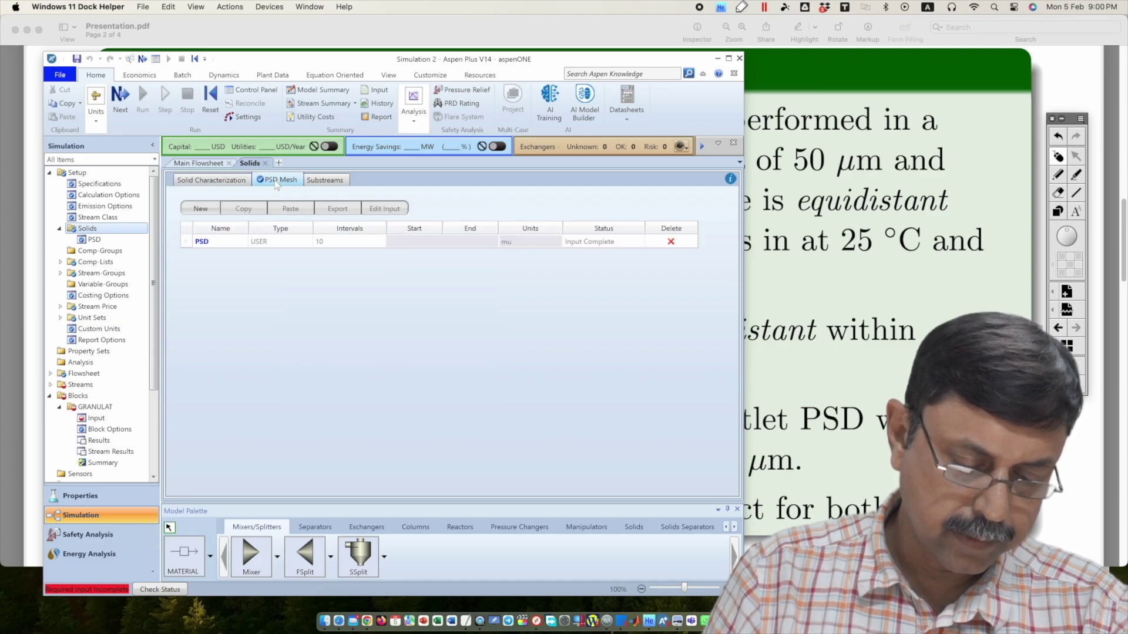
pyautogui.click(200, 209)
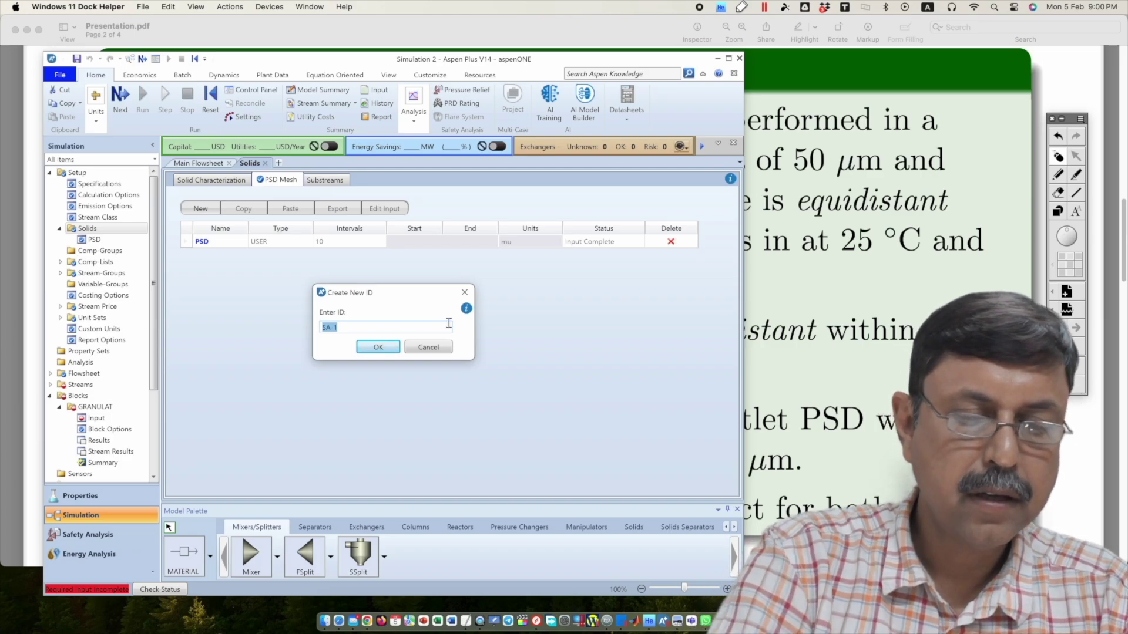
pyautogui.write('PSDIN')
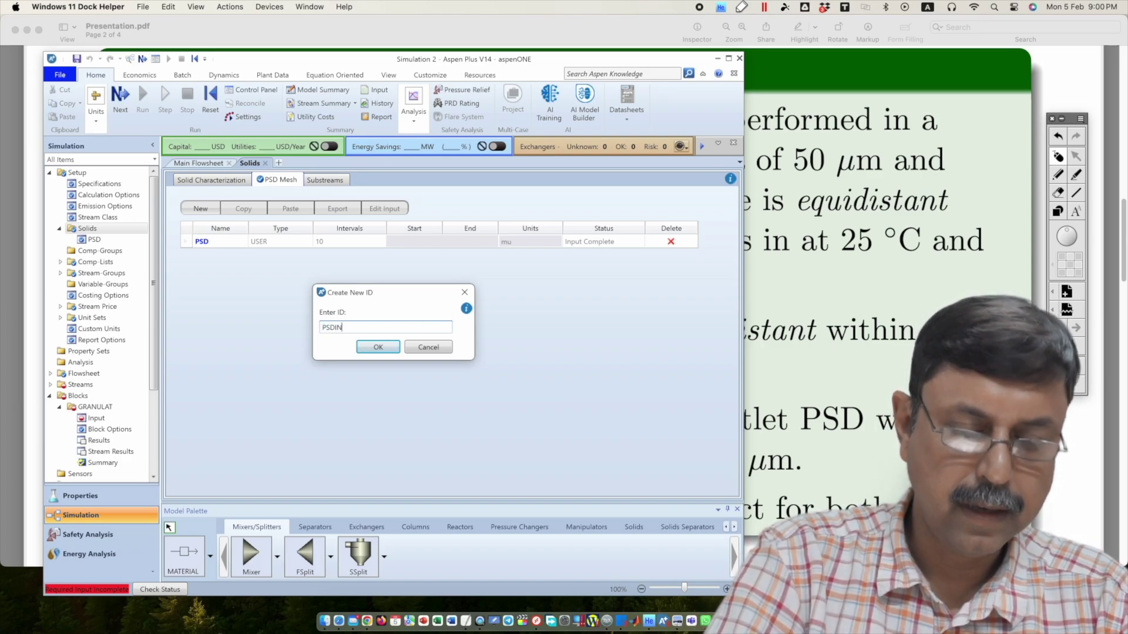
pyautogui.press('Return')
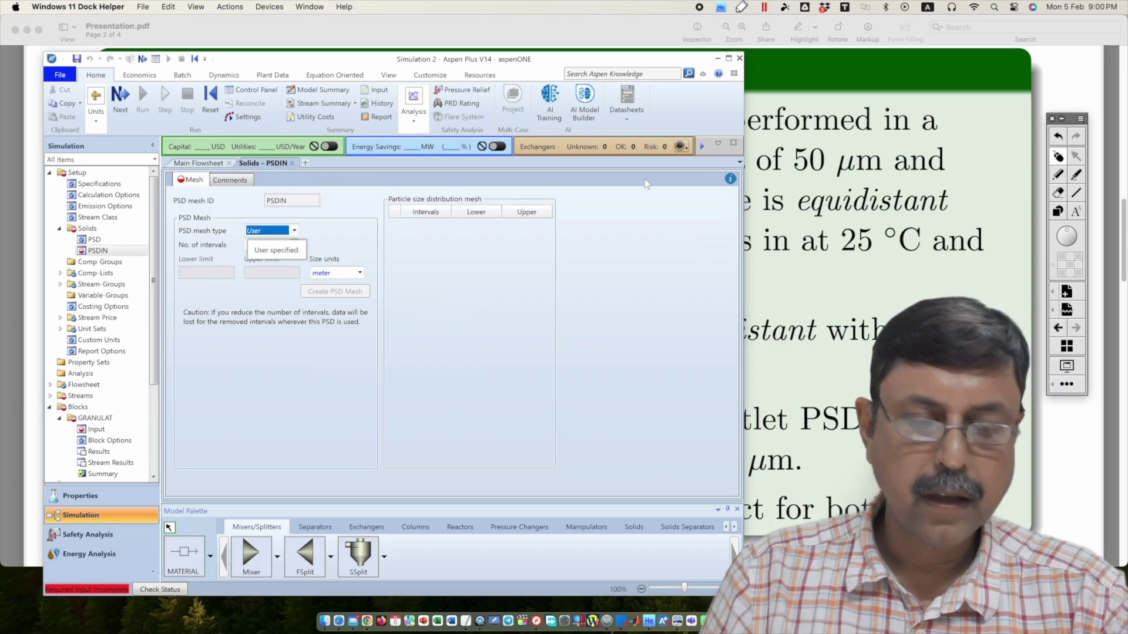
# Set the PSDIN mesh type to Equidistant with 100 intervals, consulting the example statement in the presentation PDF
pyautogui.click(295, 231)
pyautogui.click(280, 245)
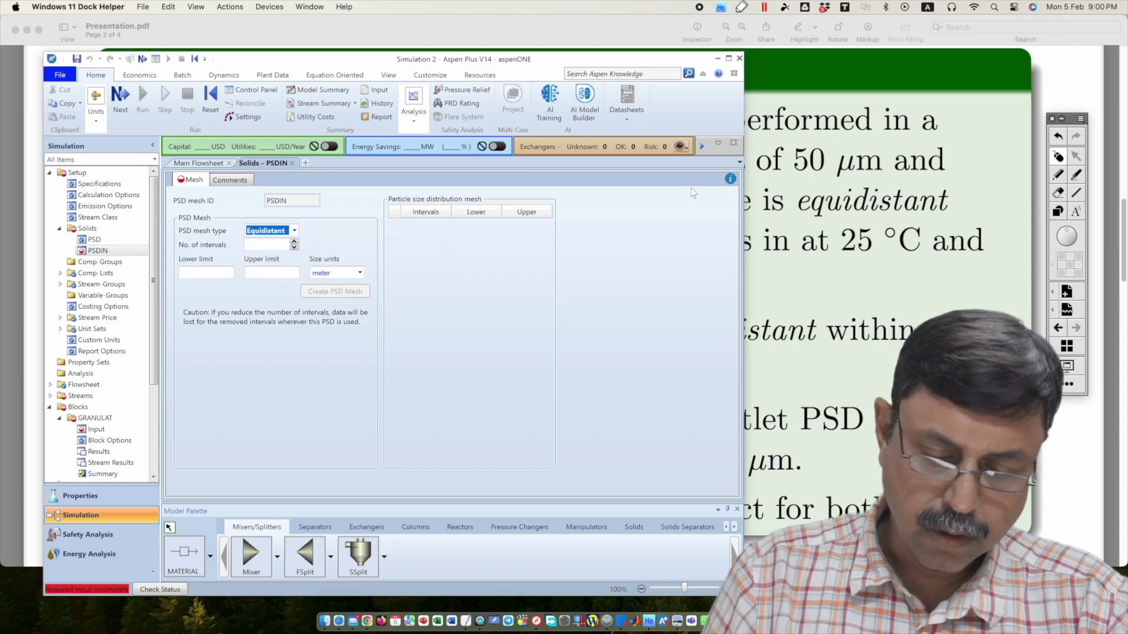
pyautogui.click(753, 182)
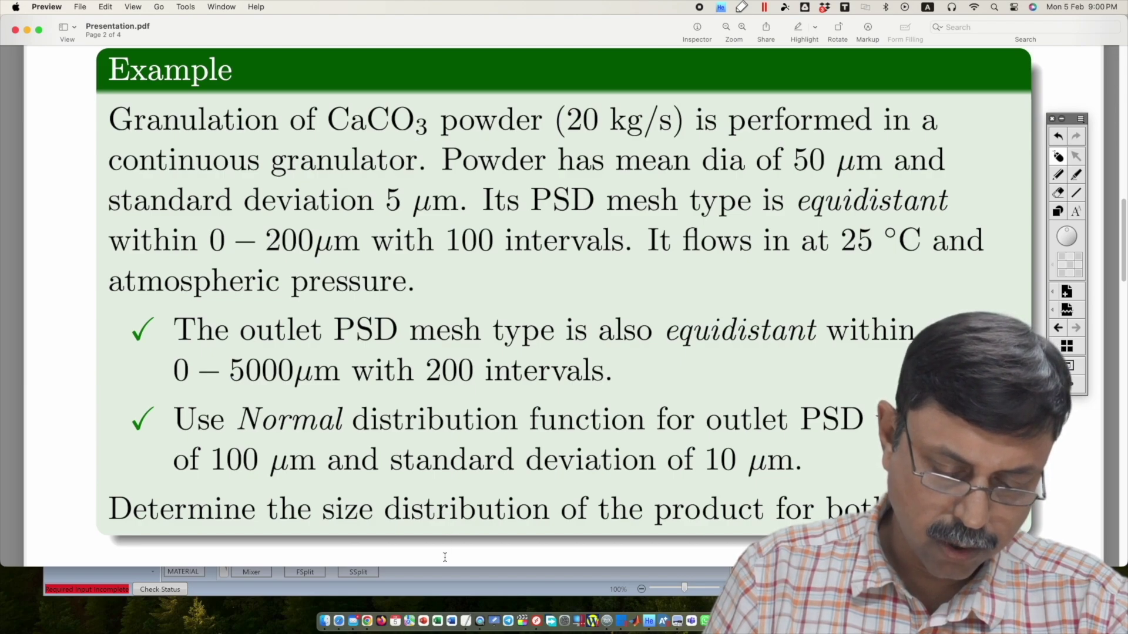
pyautogui.click(444, 581)
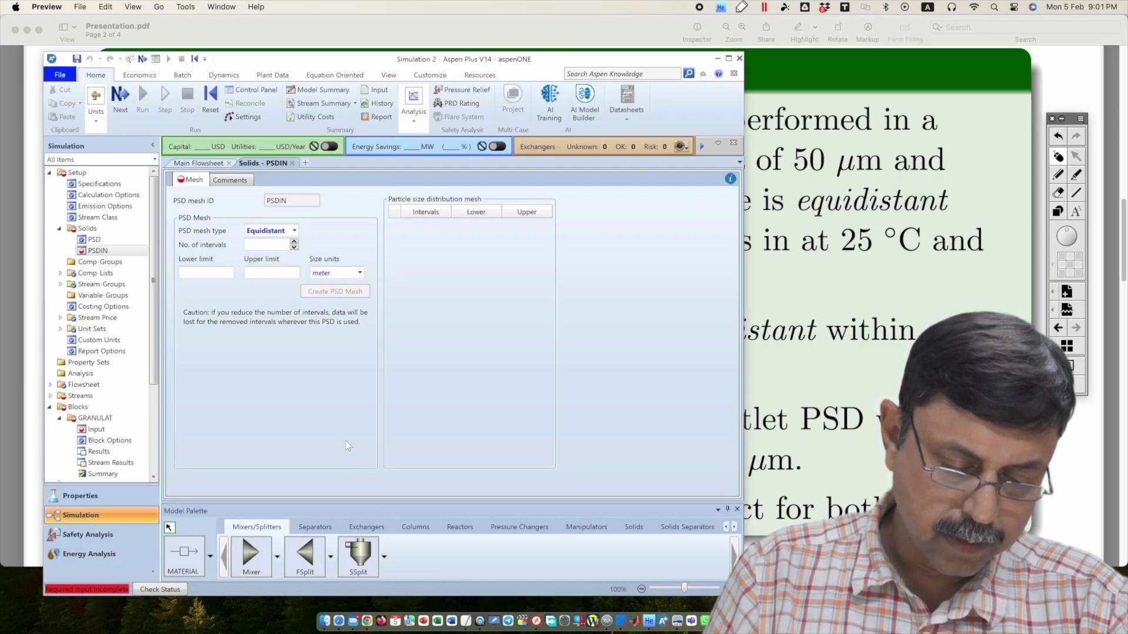
pyautogui.click(268, 245)
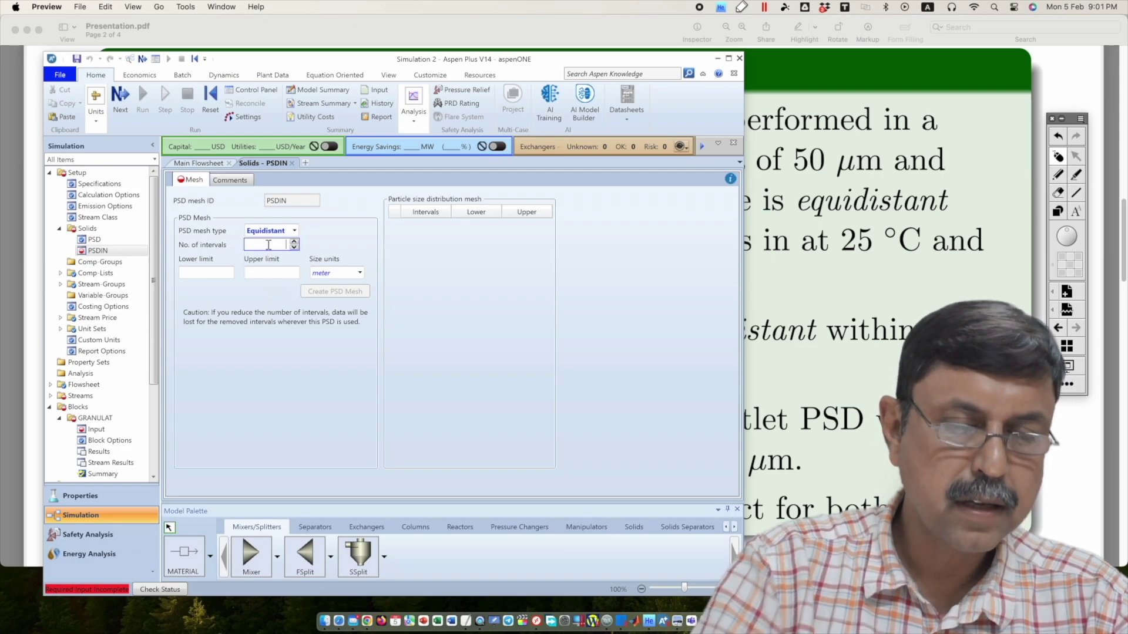
pyautogui.write('100')
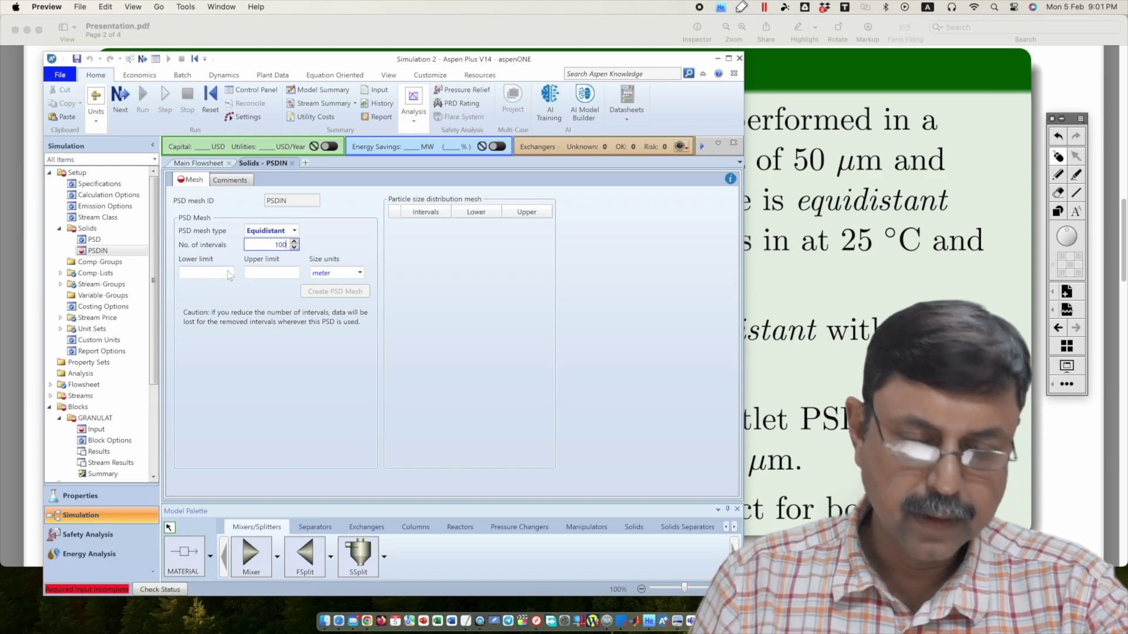
# Define the PSDIN size range from 0 to 200 micron and generate the PSD mesh
pyautogui.click(273, 273)
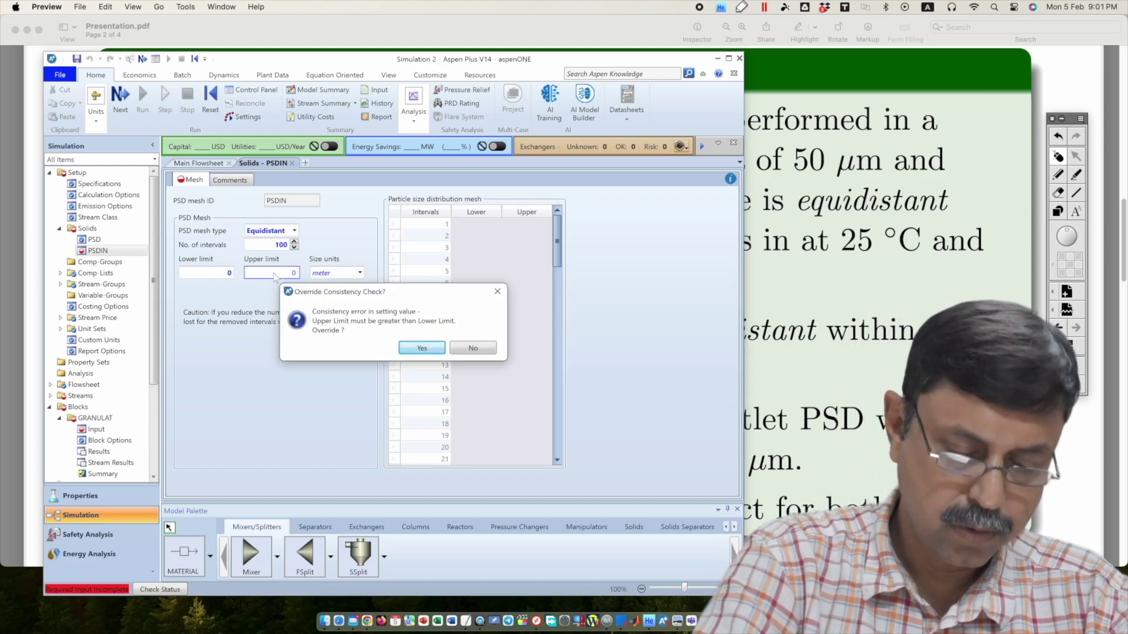
pyautogui.press('Return')
pyautogui.write('20')
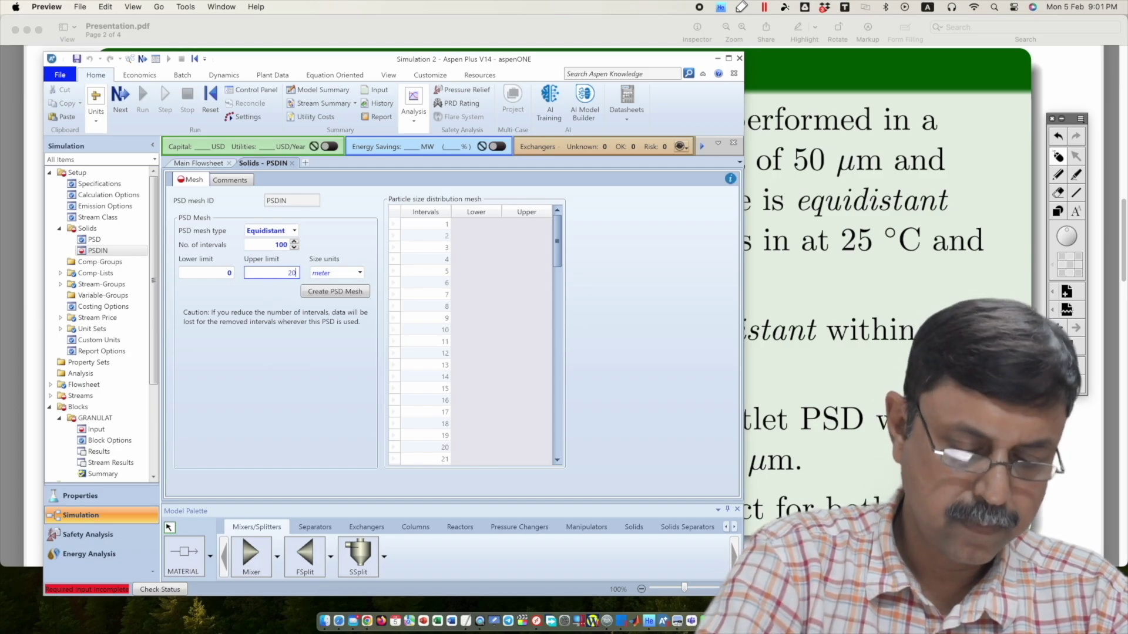
pyautogui.write('0')
pyautogui.click(316, 273)
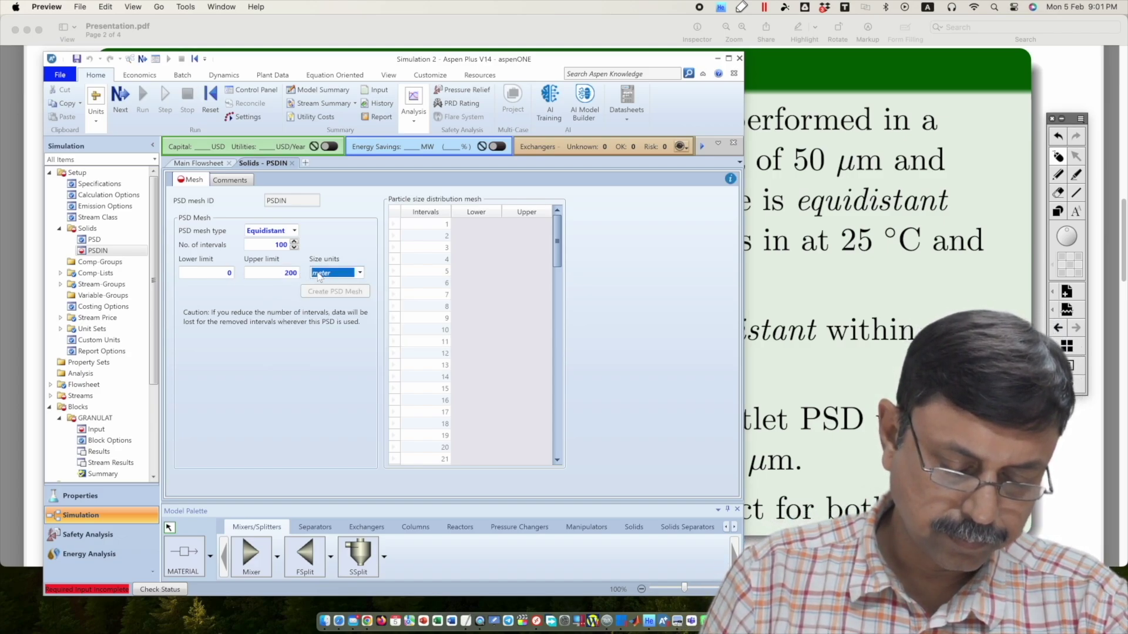
pyautogui.click(359, 274)
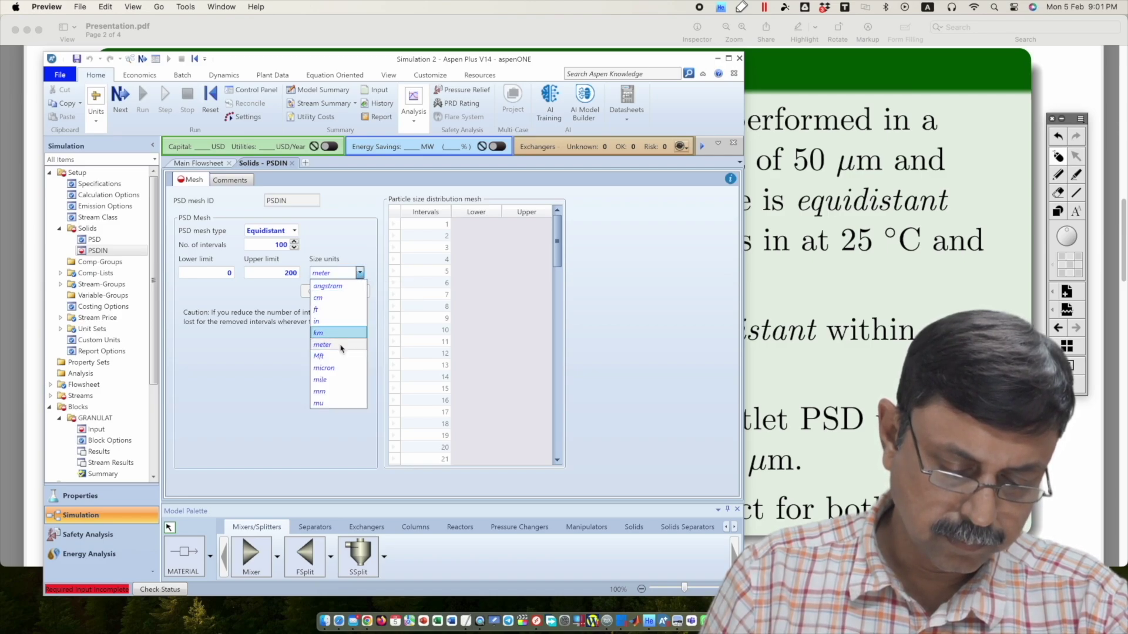
pyautogui.click(337, 369)
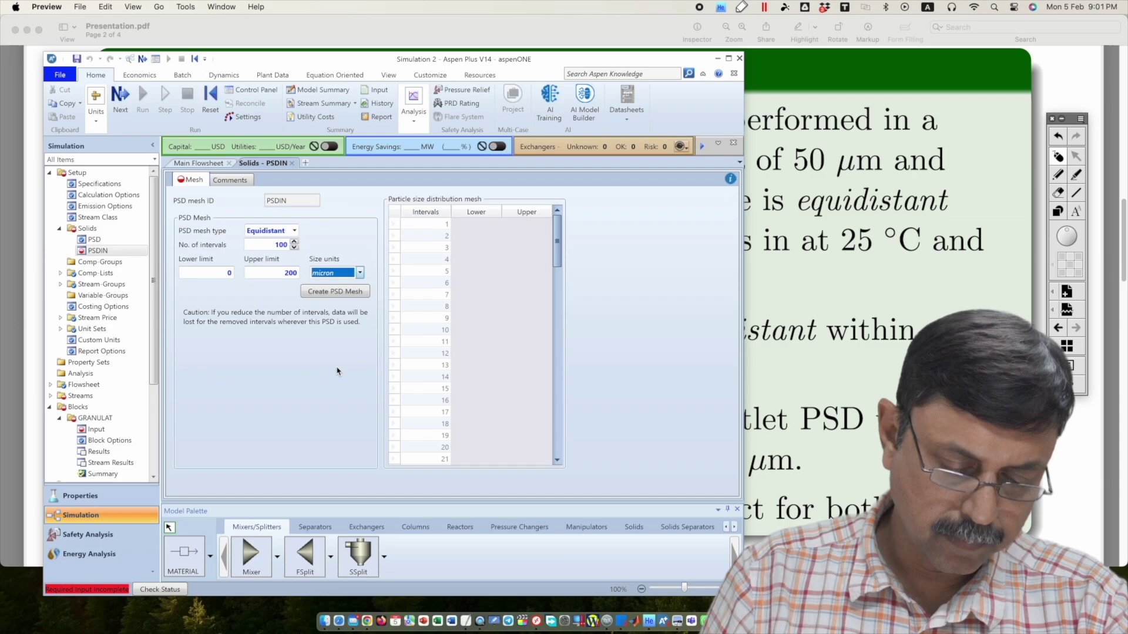
pyautogui.click(330, 292)
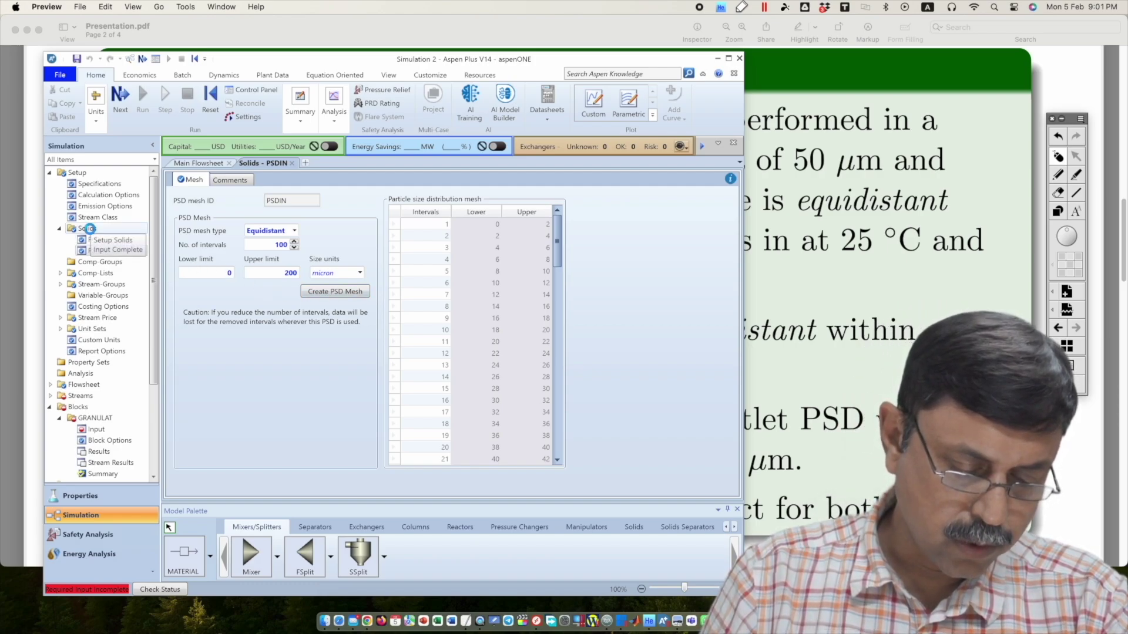
# Create a second particle size distribution mesh with the ID PSDOUT in the solids setup
pyautogui.click(90, 228)
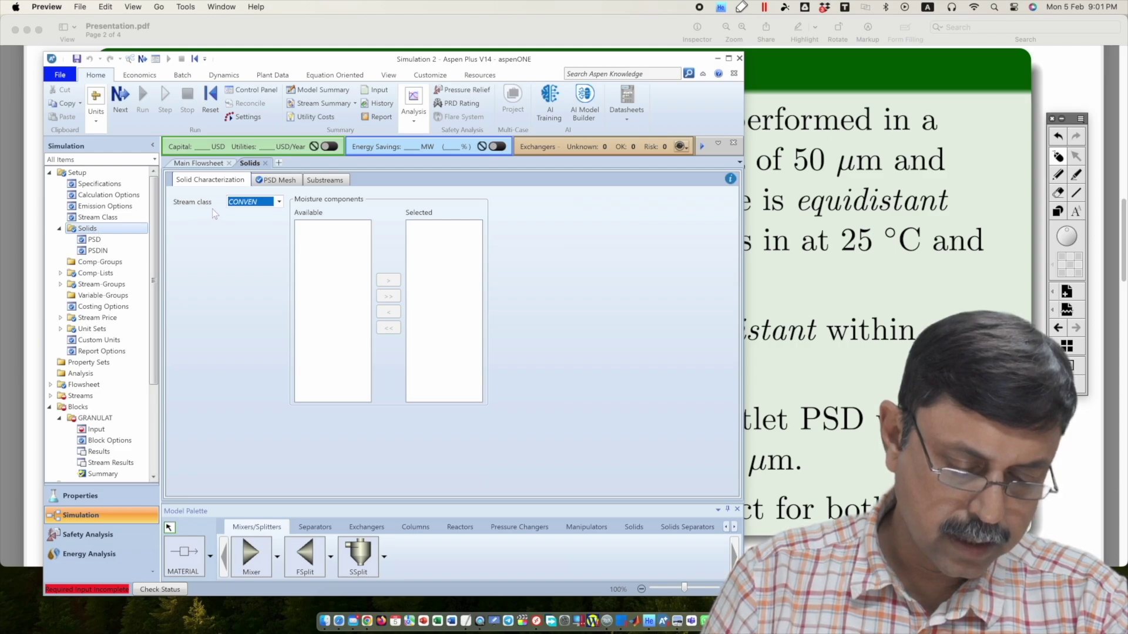
pyautogui.click(268, 182)
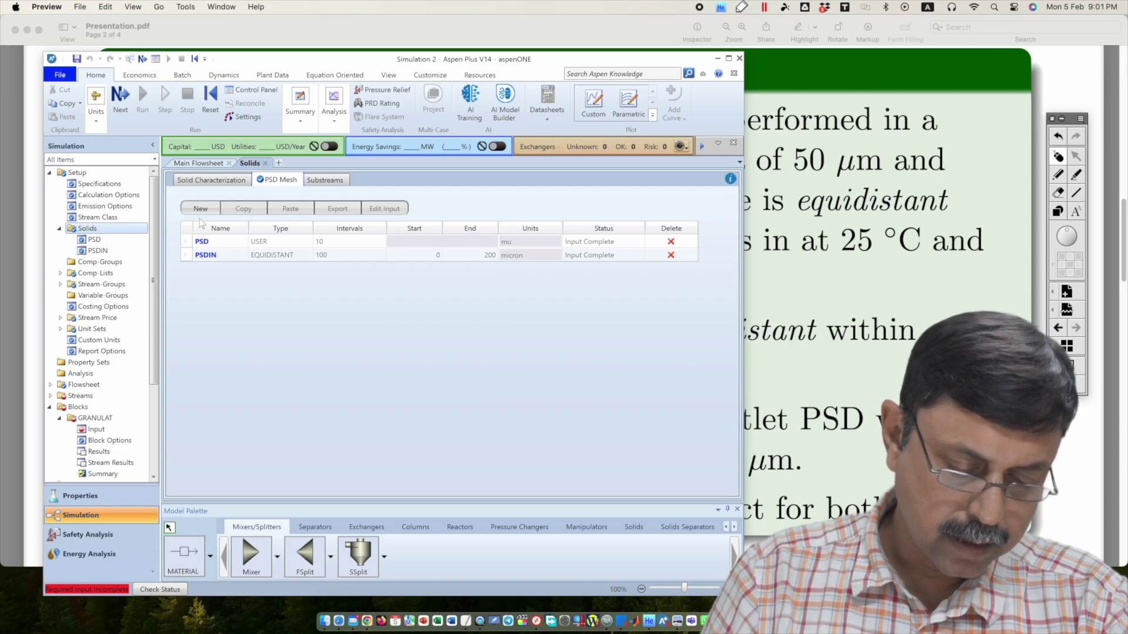
pyautogui.click(200, 209)
pyautogui.write('P')
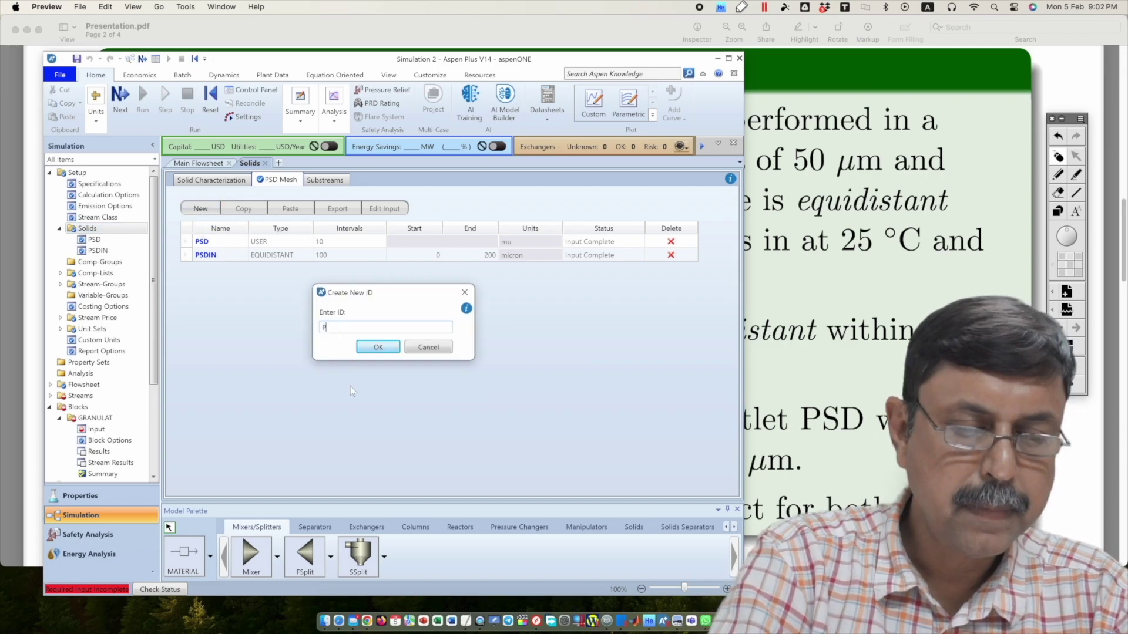
pyautogui.write('SDOUT')
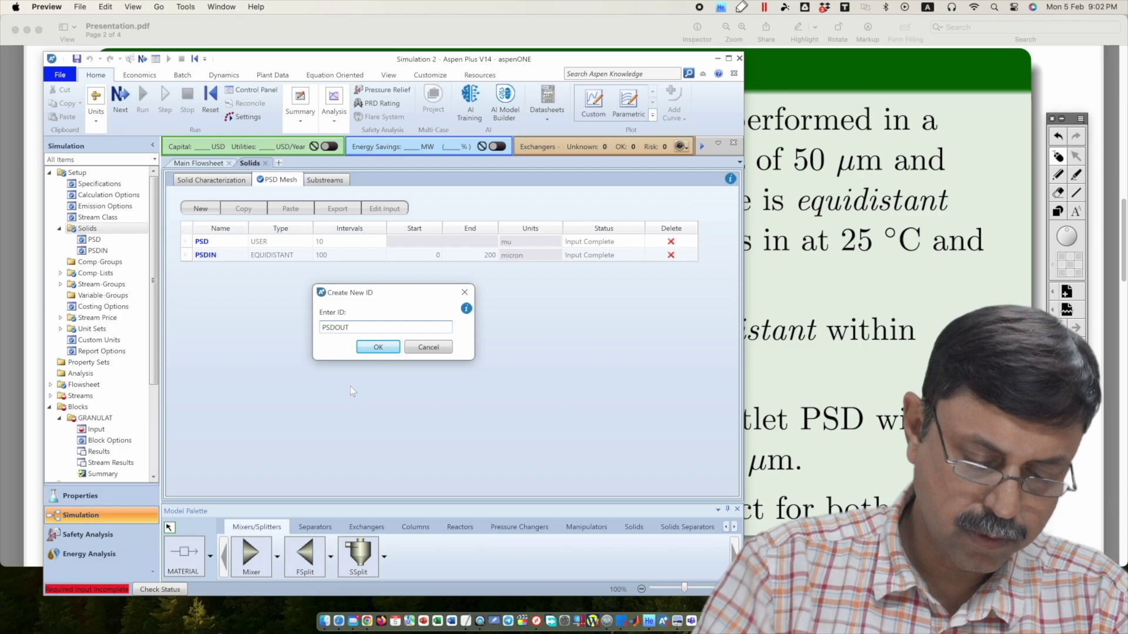
pyautogui.click(360, 349)
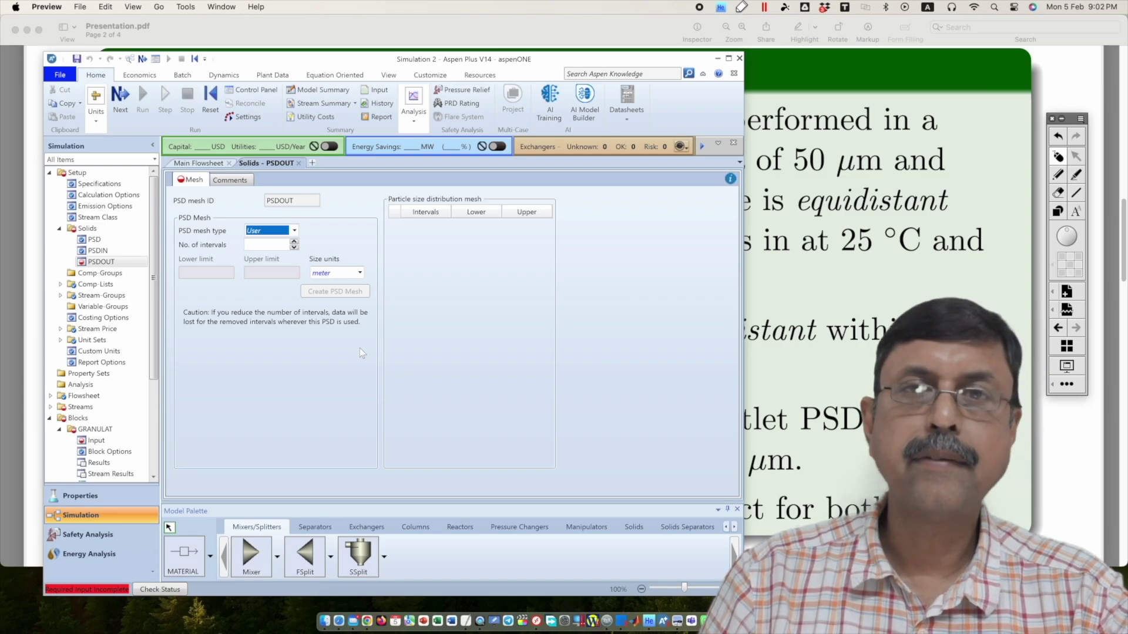
# Set the PSDOUT mesh type to Equidistant with 200 intervals, consulting the example statement in the presentation PDF
pyautogui.click(809, 340)
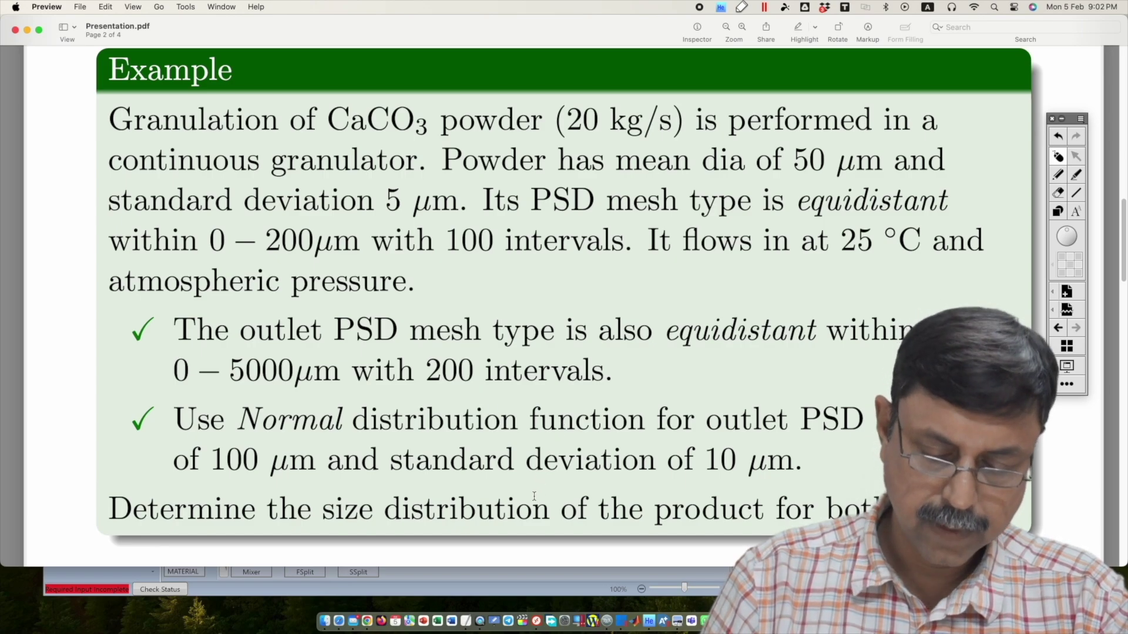
pyautogui.click(487, 574)
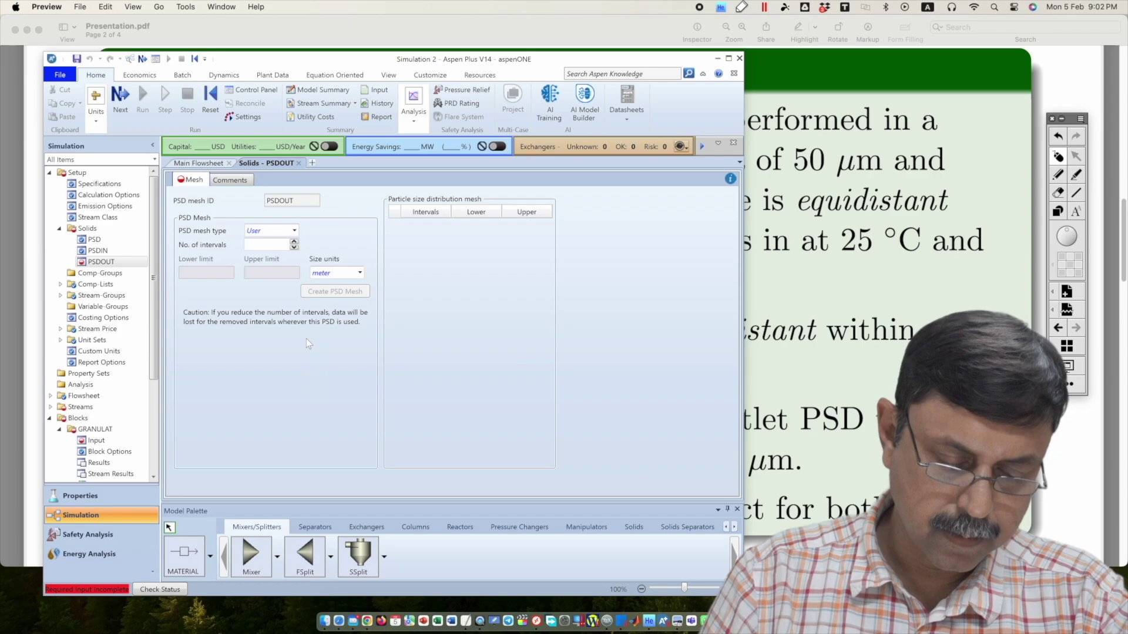
pyautogui.click(279, 231)
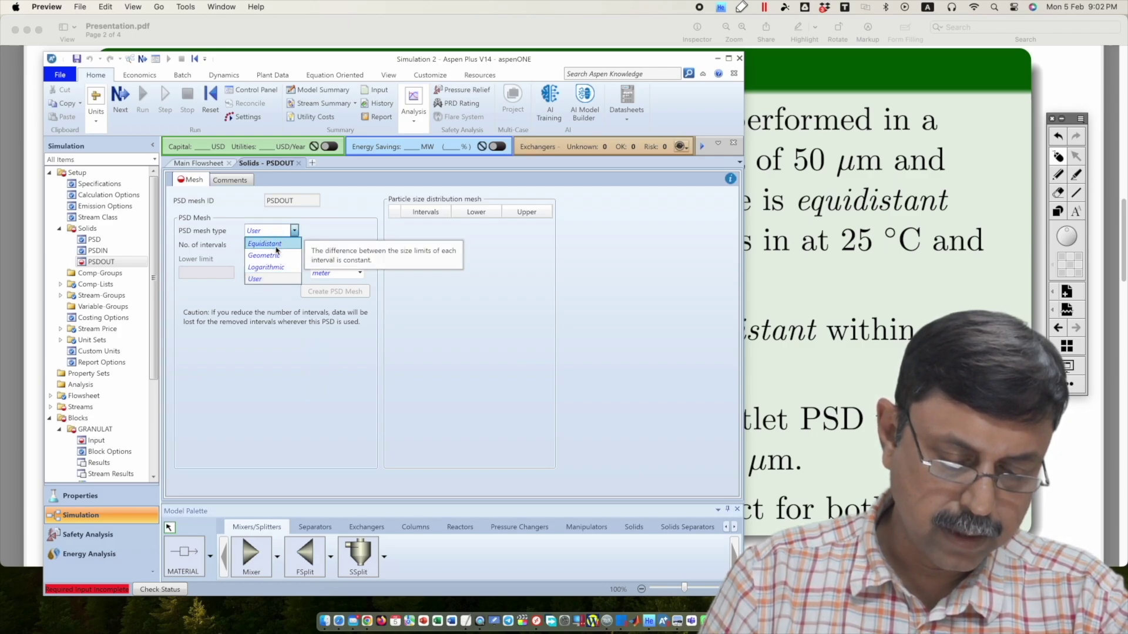
pyautogui.click(276, 248)
pyautogui.click(276, 245)
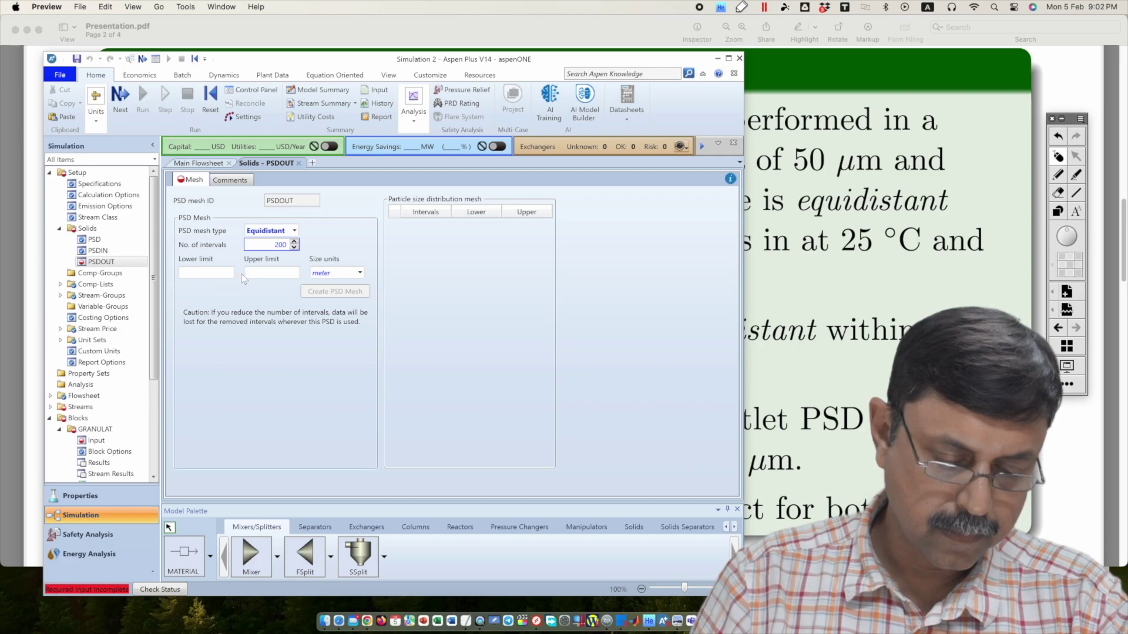
# Define the PSDOUT size range from 0 to 5000 micron and generate the PSD mesh
pyautogui.click(225, 274)
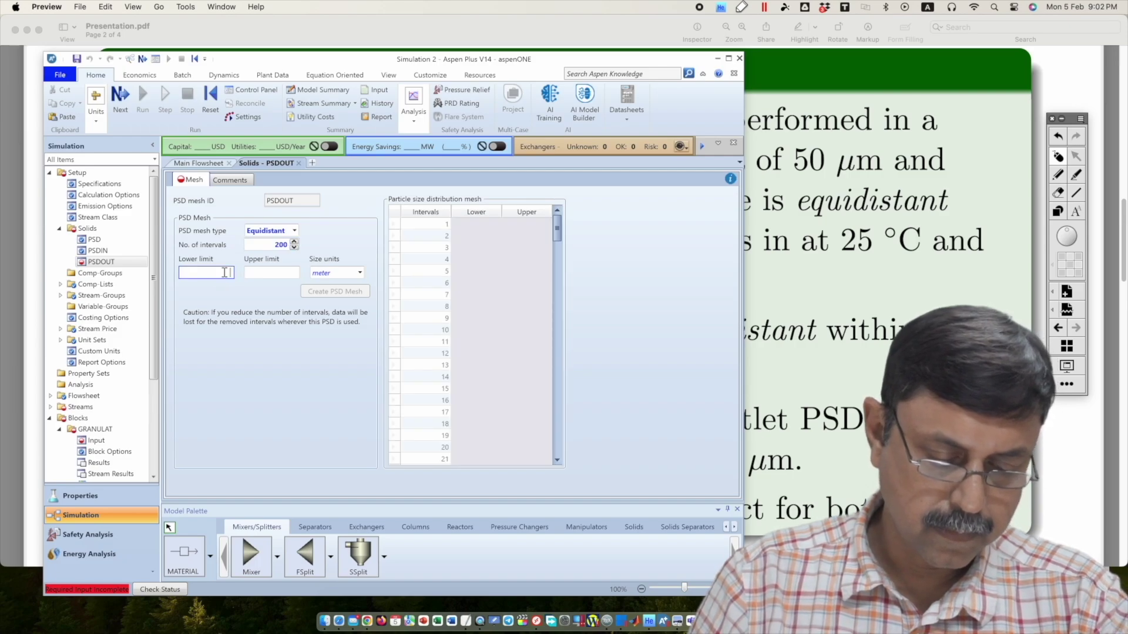
pyautogui.write('0')
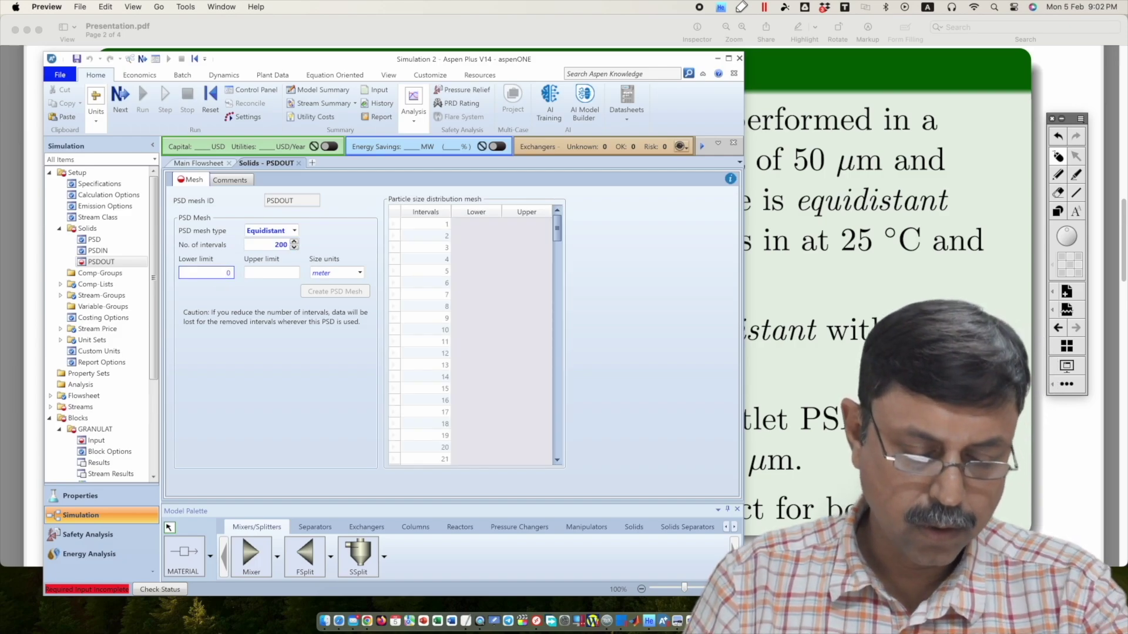
pyautogui.click(270, 274)
pyautogui.write('50')
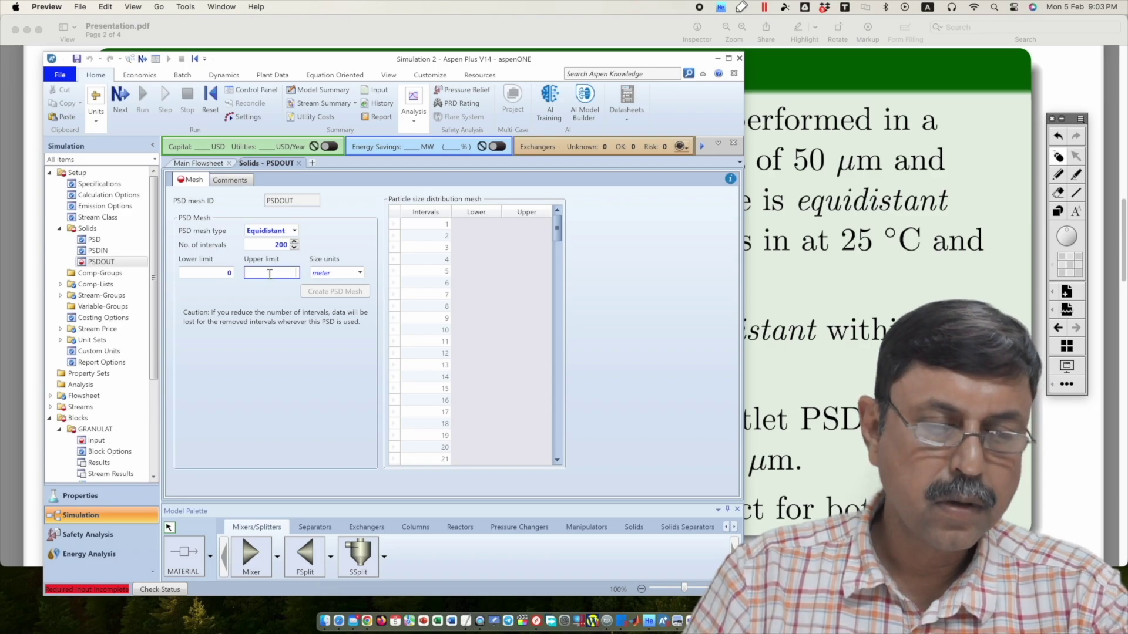
pyautogui.write('000')
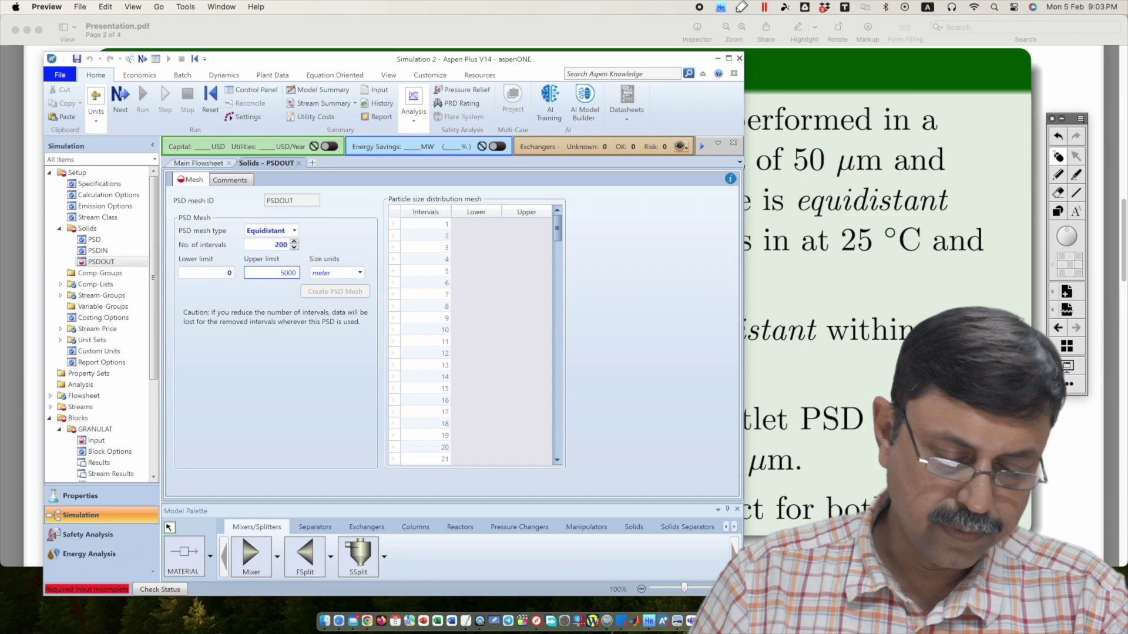
pyautogui.click(360, 273)
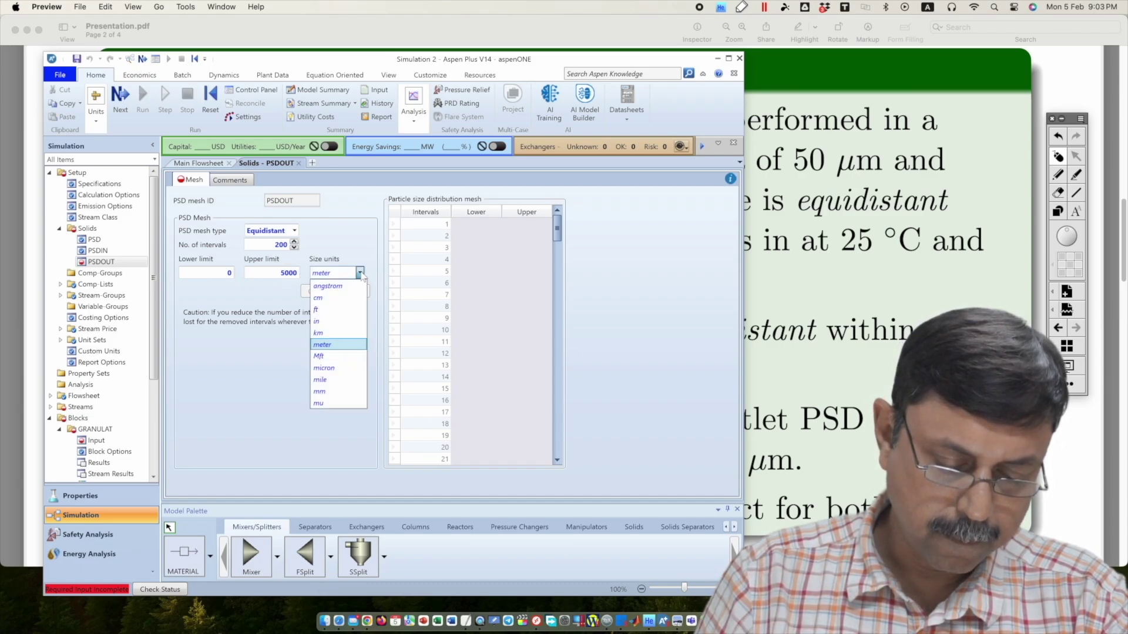
pyautogui.click(350, 368)
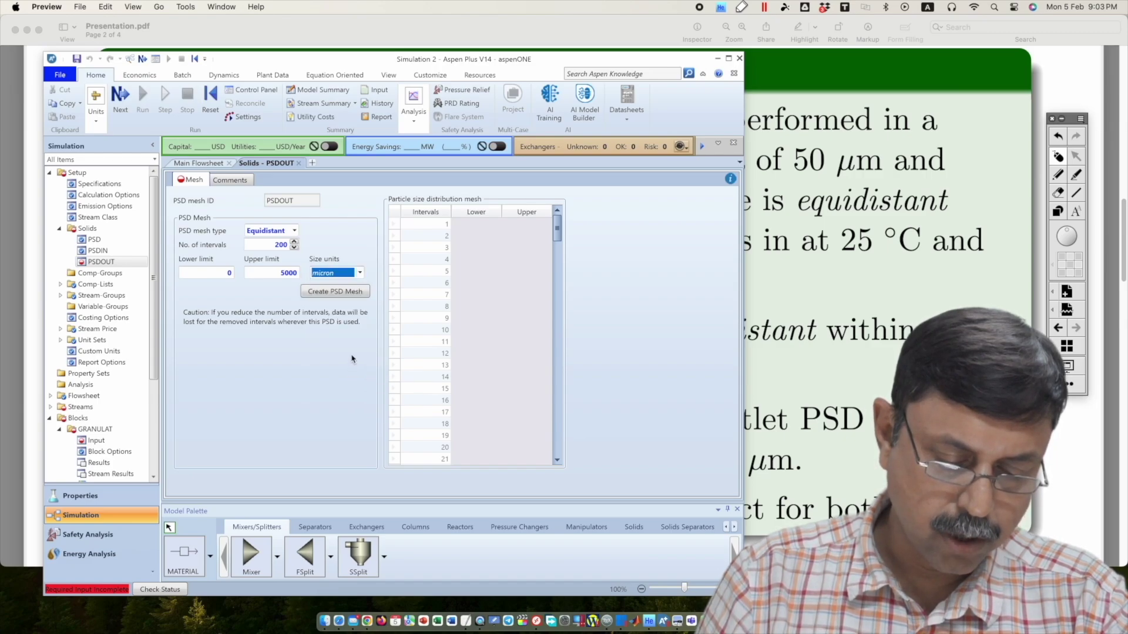
pyautogui.click(337, 292)
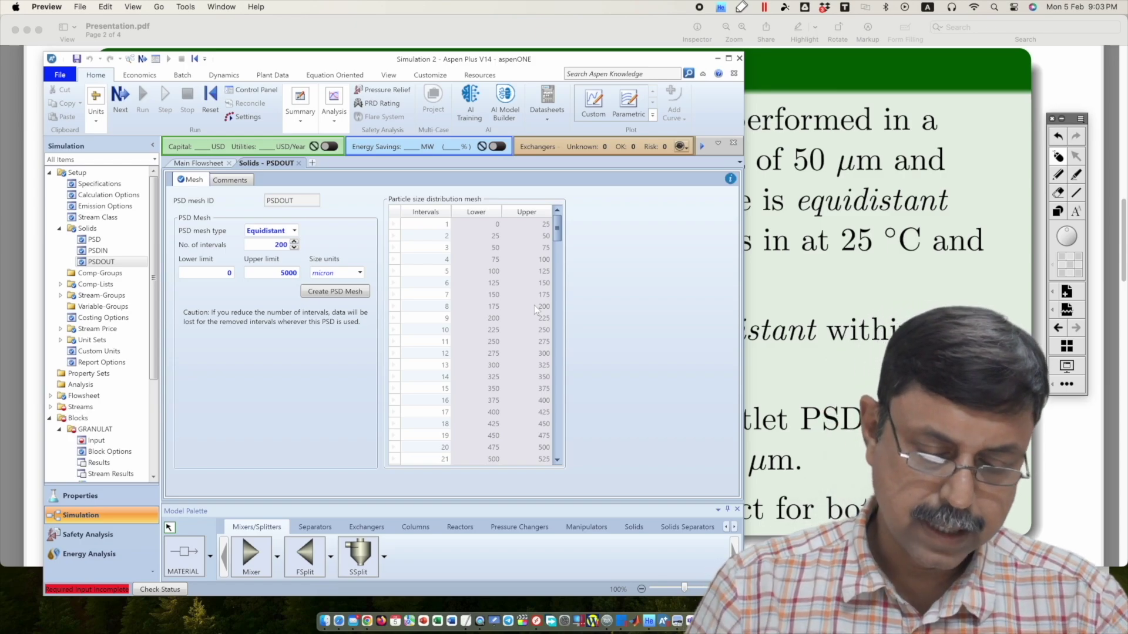
# Return from the granulator input form to the main flowsheet and remove the BINDER, HOTAIR and EXIT streams
pyautogui.click(96, 441)
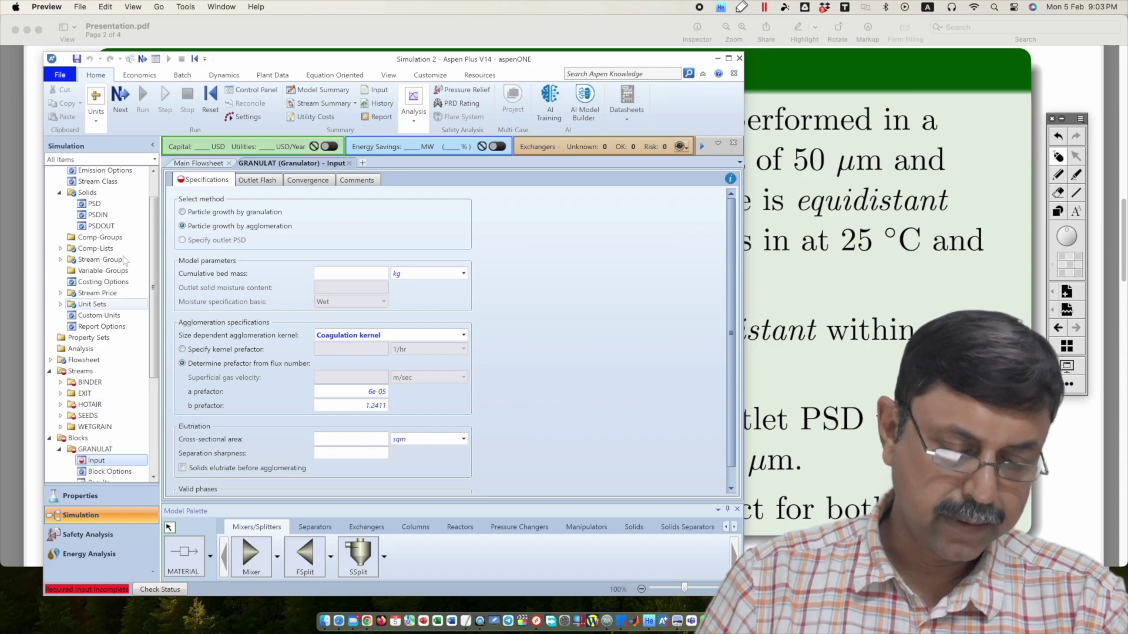
pyautogui.click(187, 164)
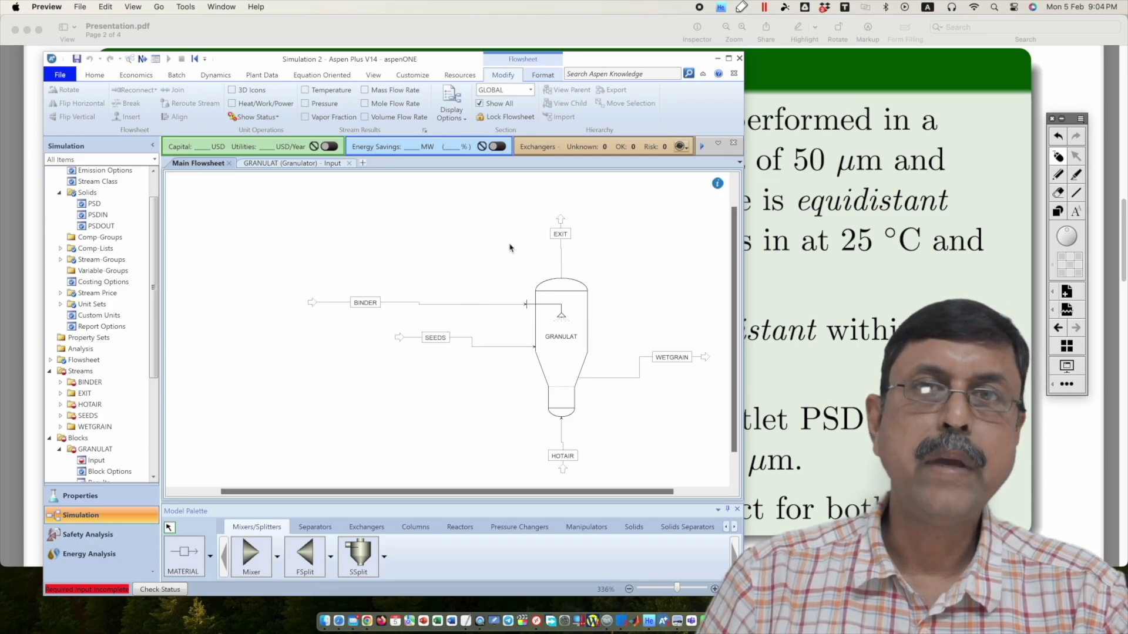
pyautogui.click(384, 305)
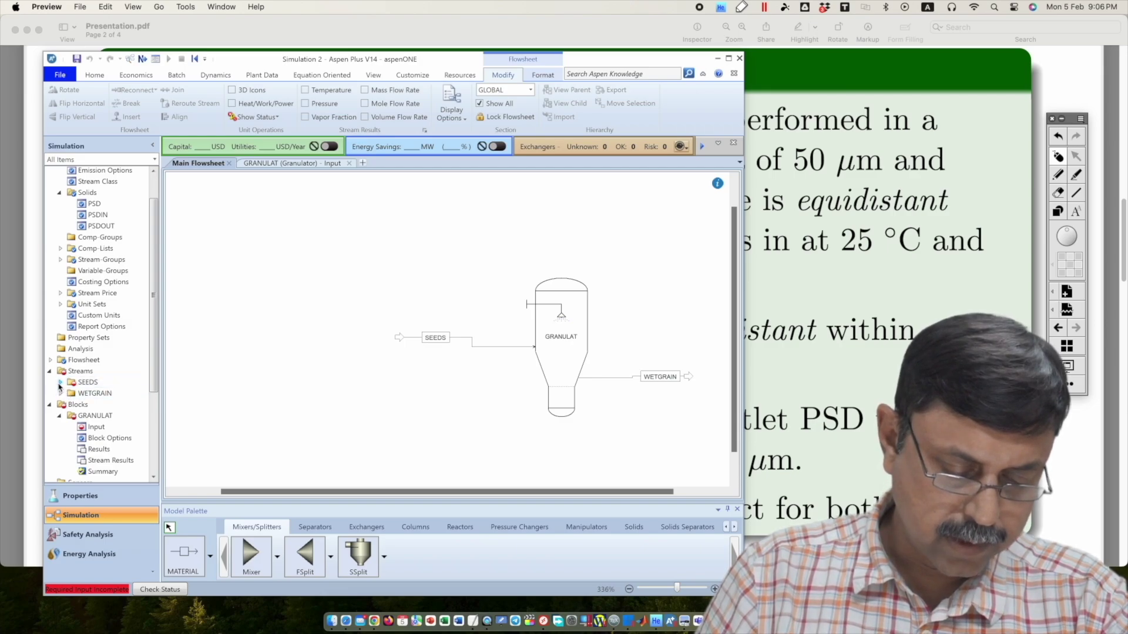
# Check the SEEDS stream input form, then assign the MIXCIPSD stream class to both the SEEDS and WETGRAIN streams
pyautogui.click(60, 384)
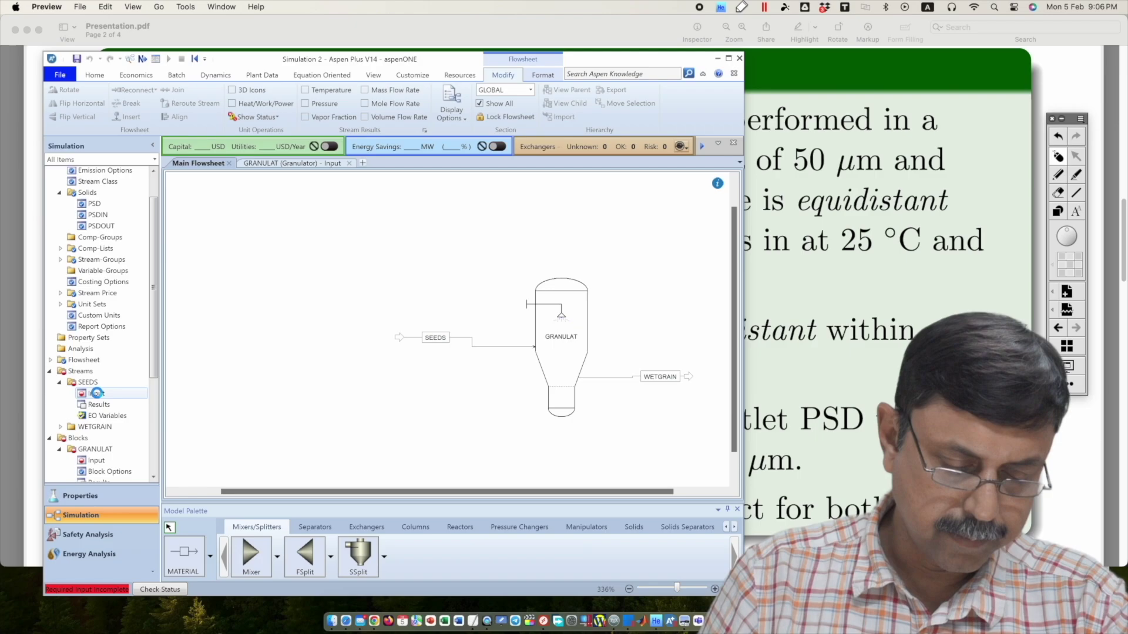
pyautogui.doubleClick(96, 394)
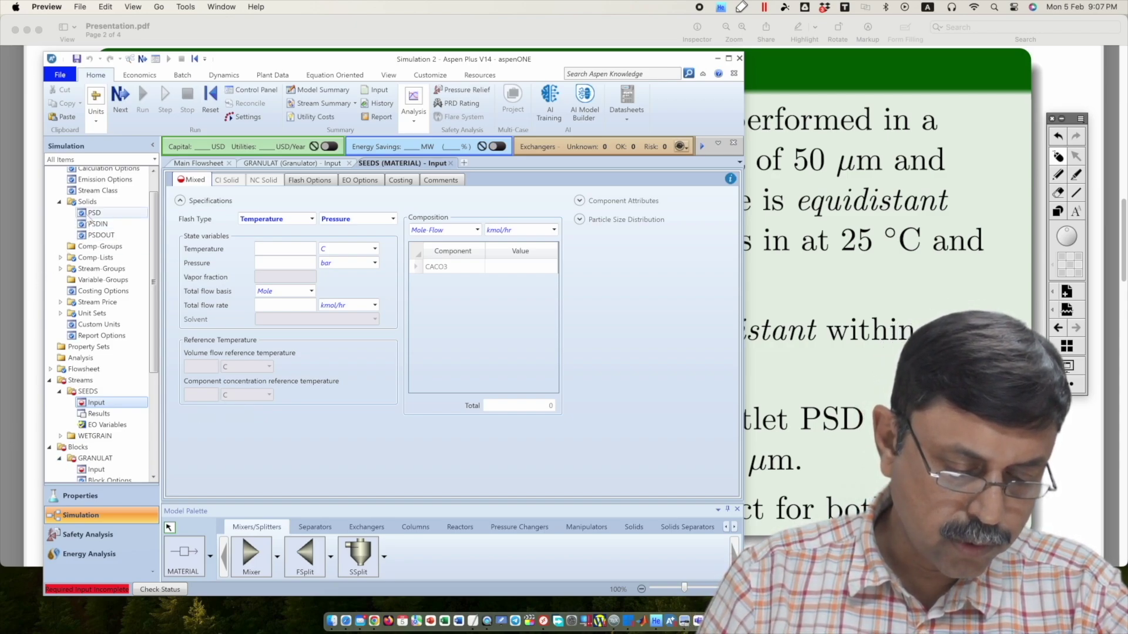
pyautogui.click(87, 190)
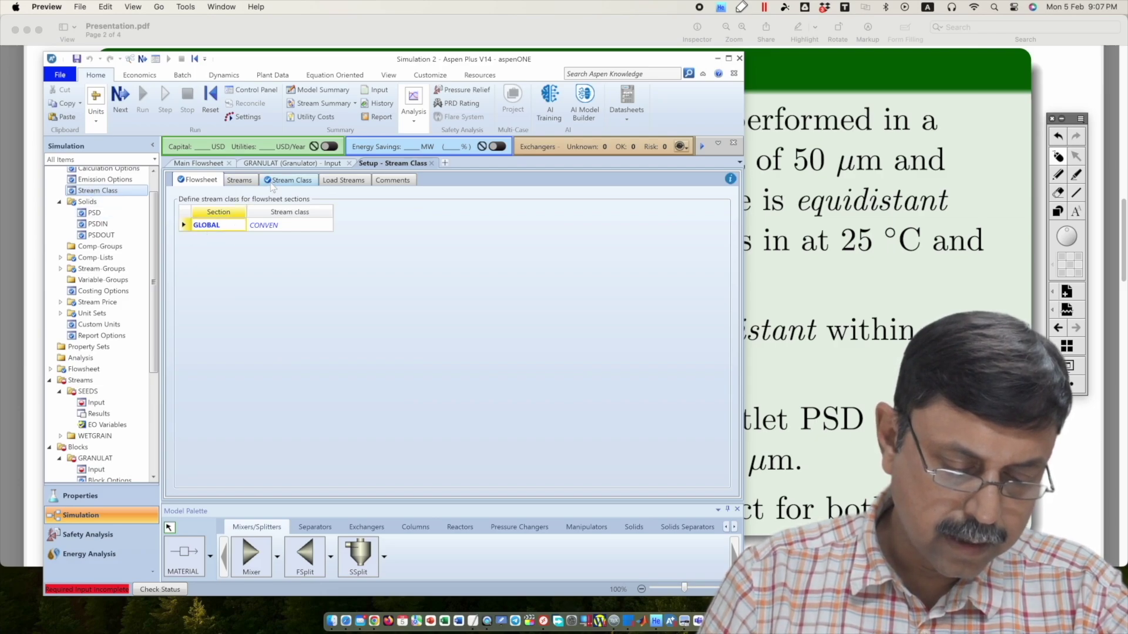
pyautogui.click(240, 181)
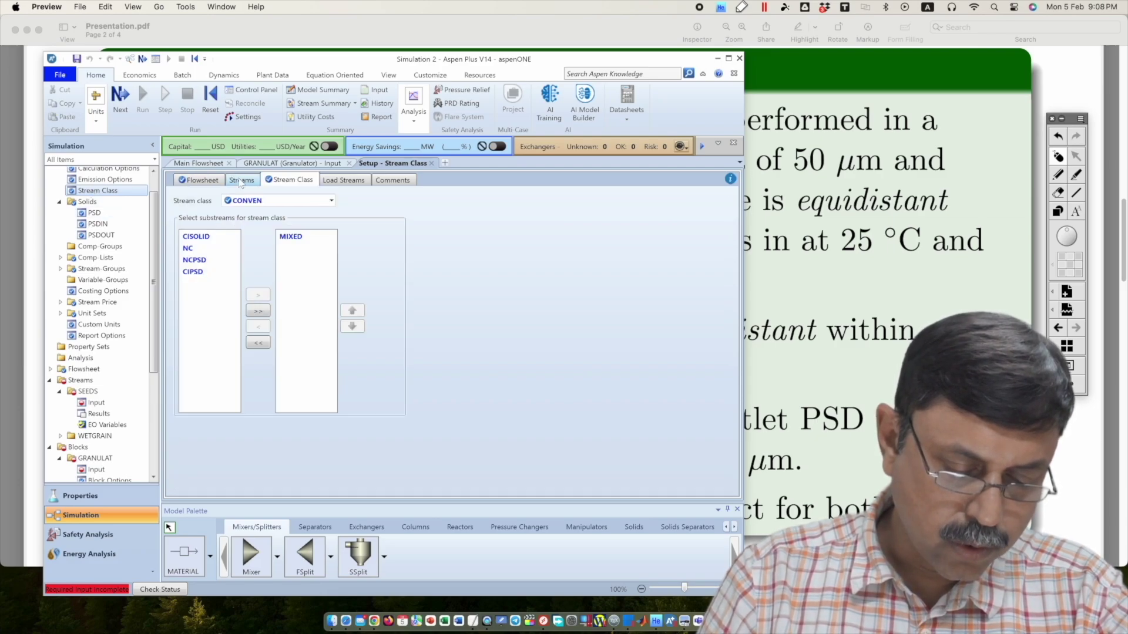
pyautogui.click(331, 201)
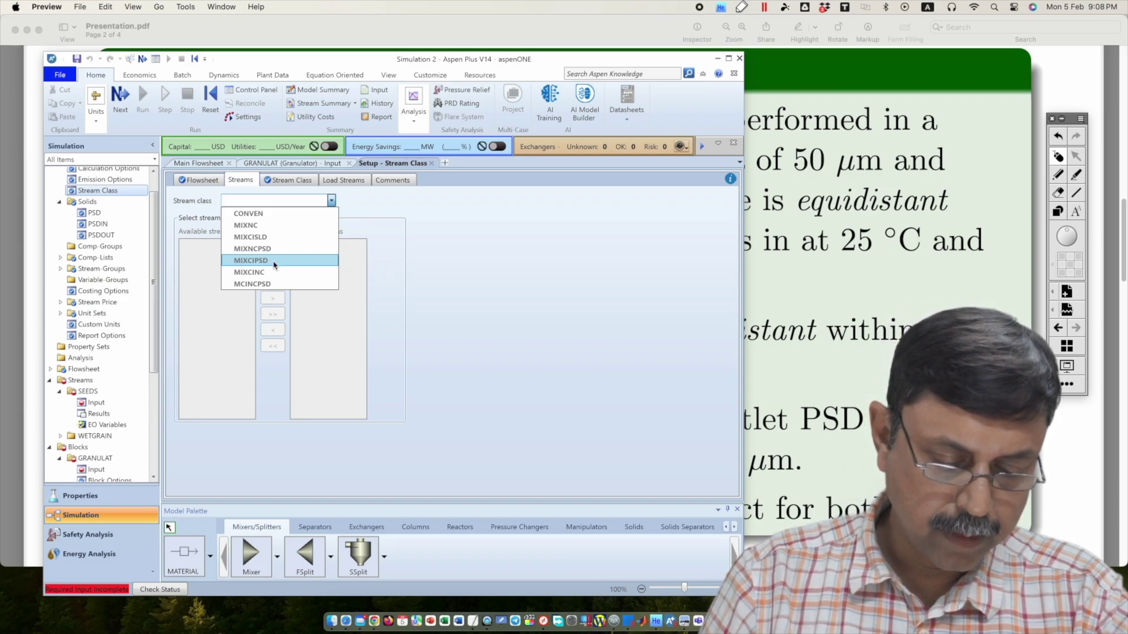
pyautogui.click(275, 262)
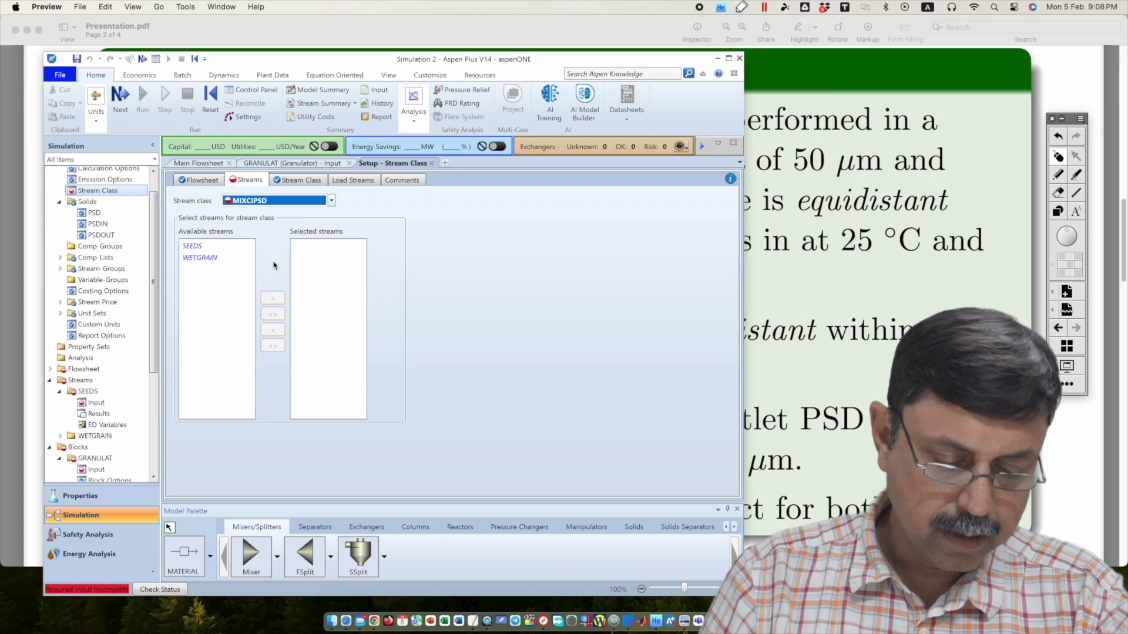
pyautogui.click(273, 315)
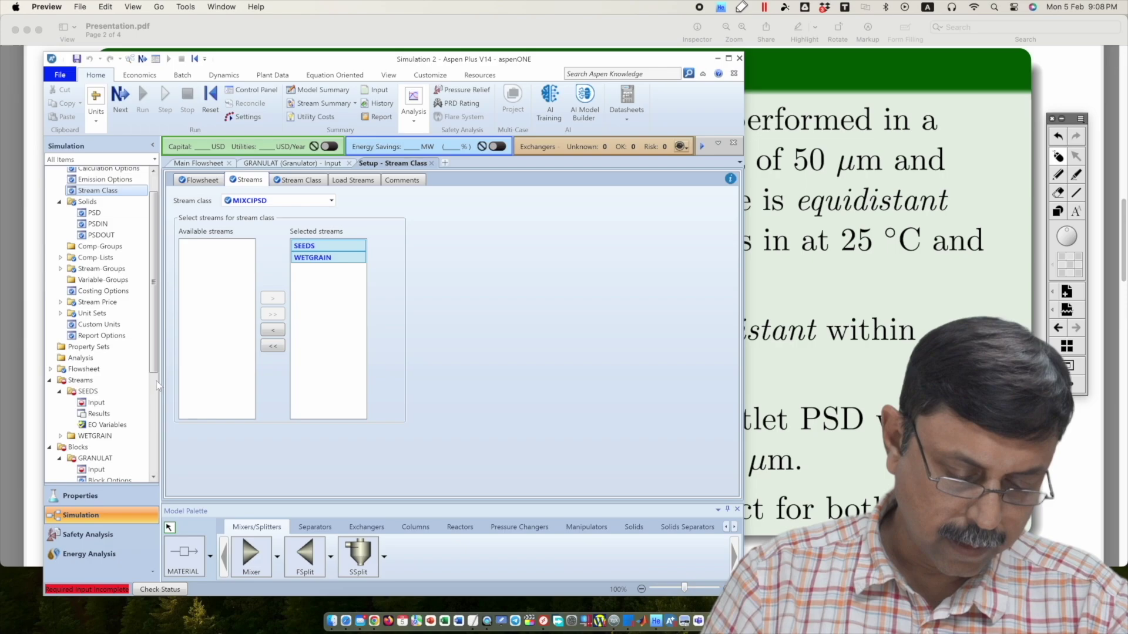
# Set the CIPSD substream of the SEEDS stream to a temperature of 25 C and a pressure of 1 atm
pyautogui.click(91, 404)
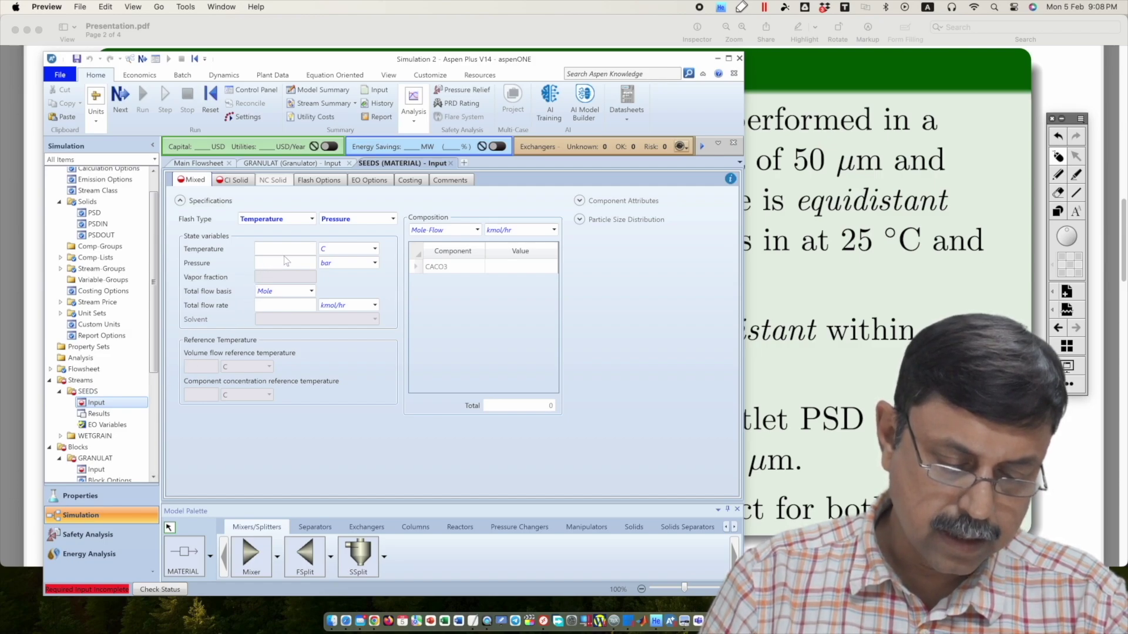
pyautogui.click(236, 181)
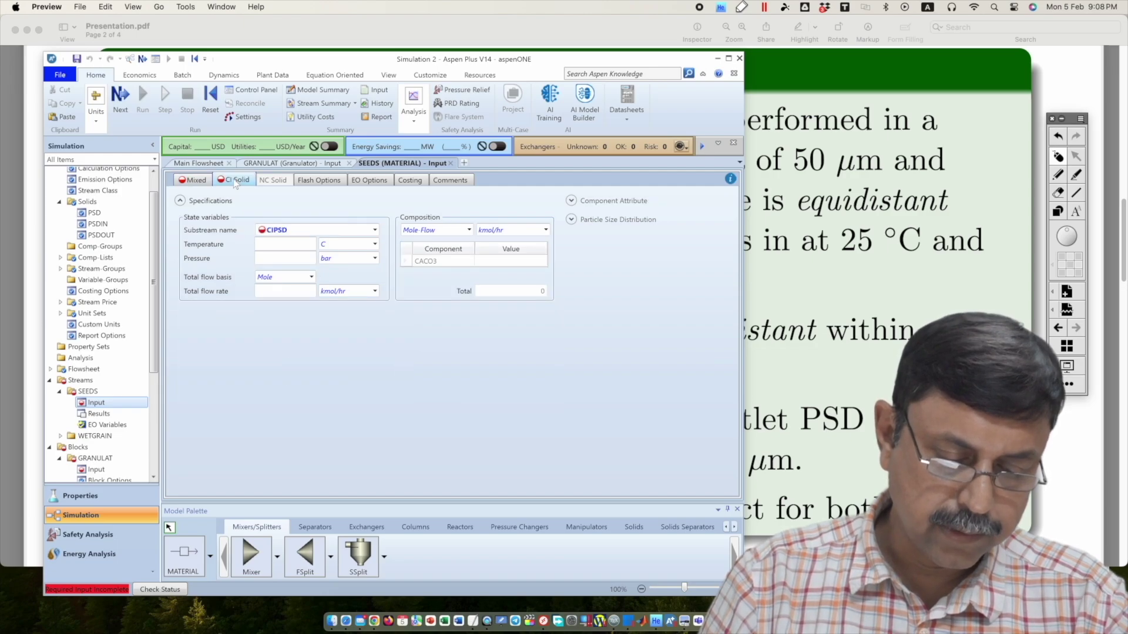
pyautogui.click(296, 245)
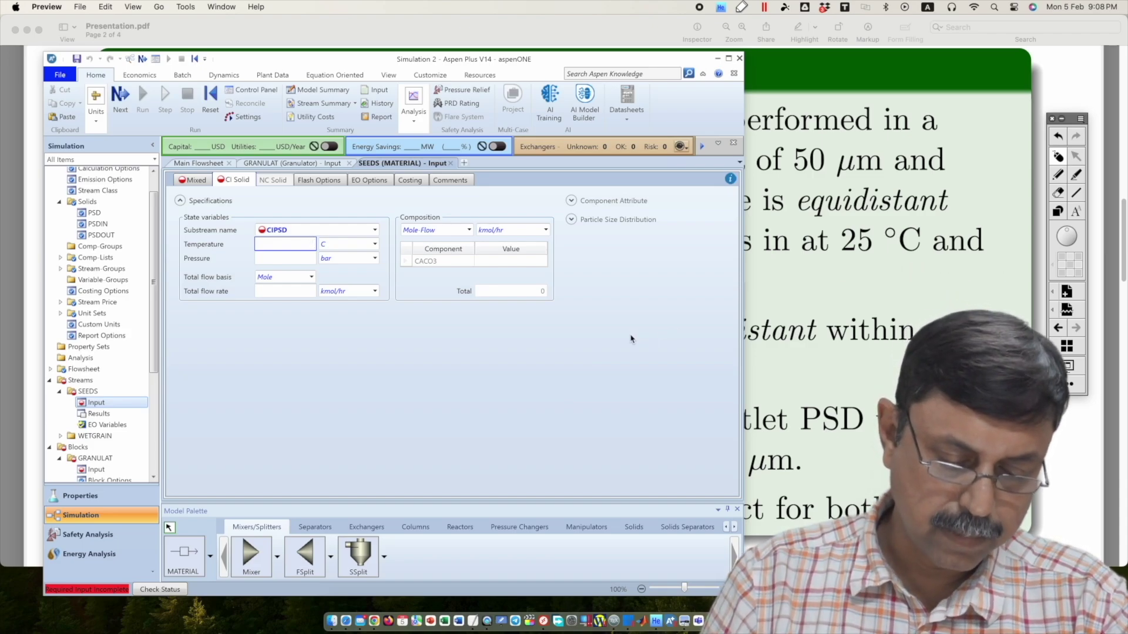
pyautogui.write('25')
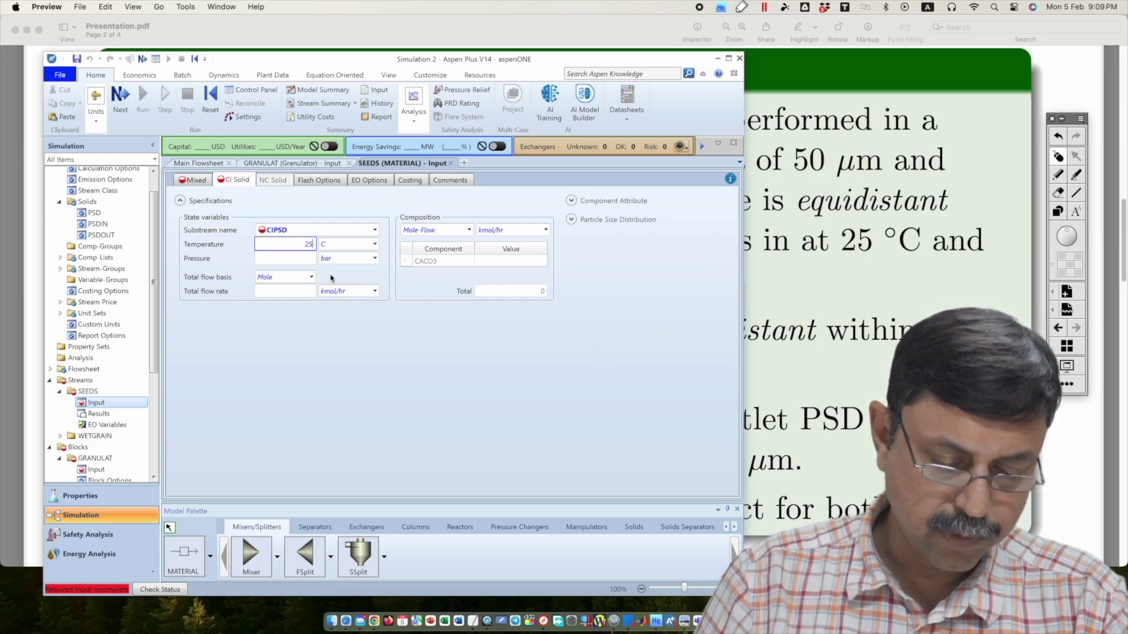
pyautogui.click(312, 262)
pyautogui.write('1')
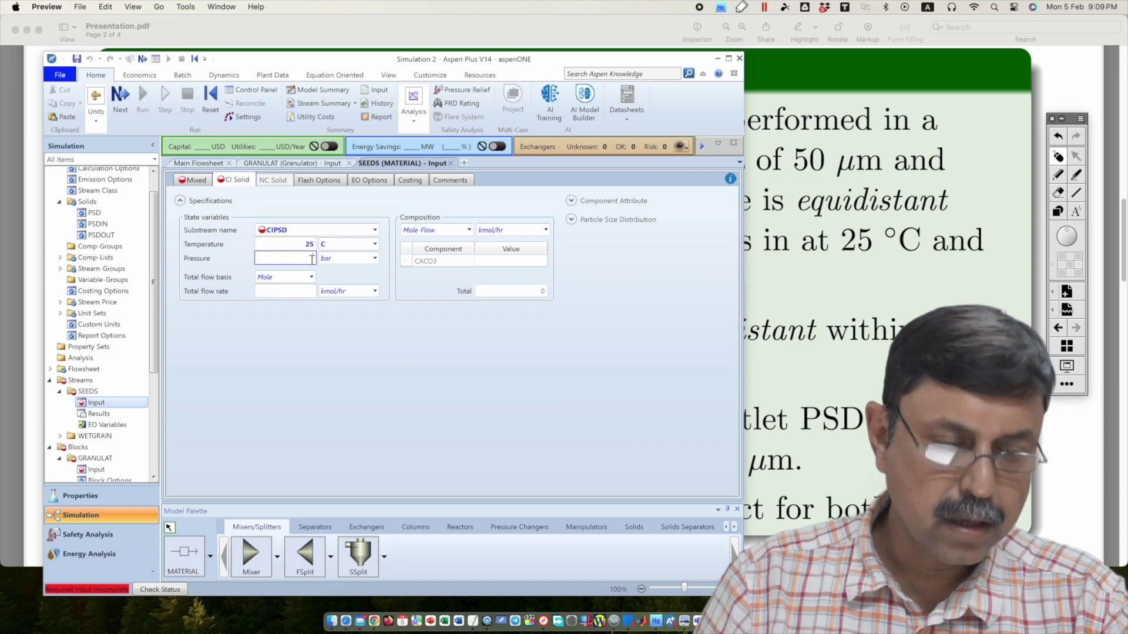
pyautogui.click(375, 259)
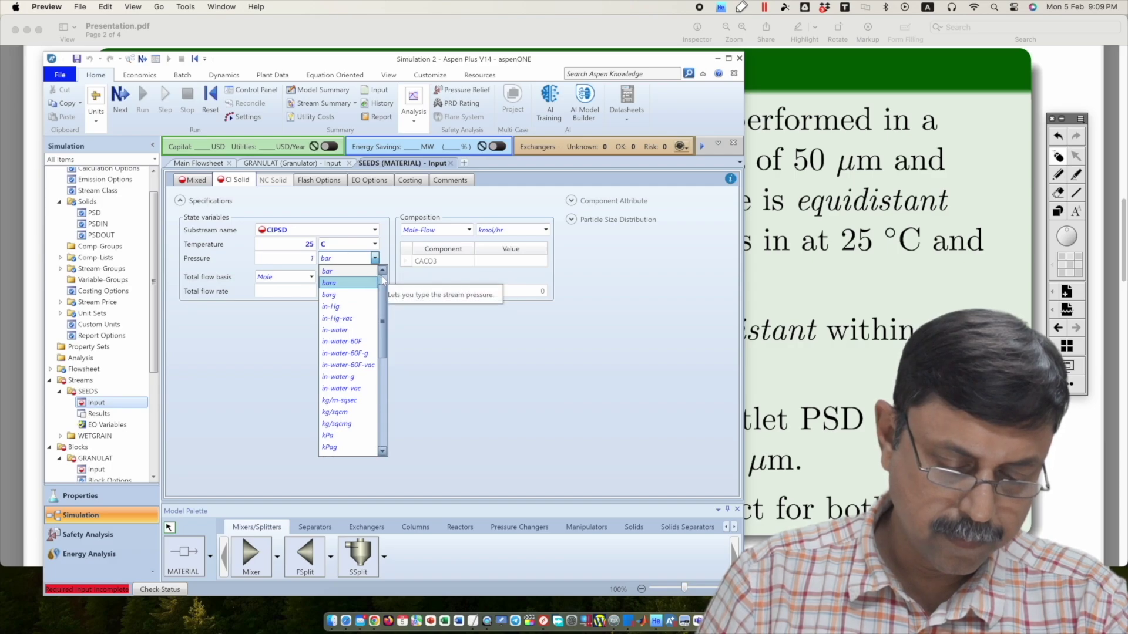
pyautogui.scroll(1, 379, 280)
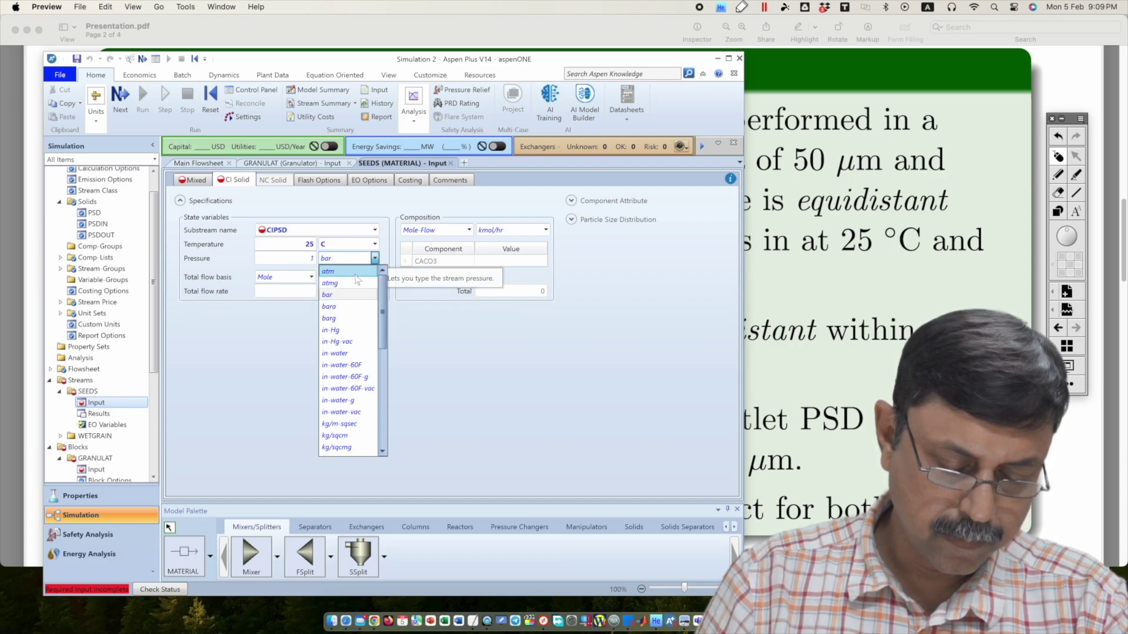
pyautogui.click(355, 275)
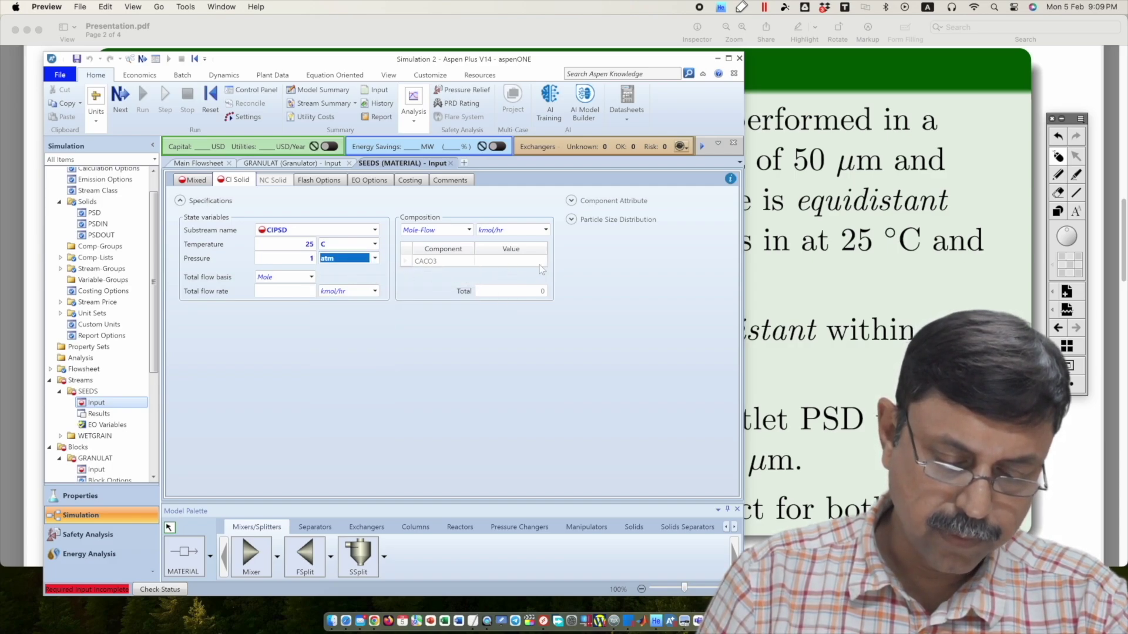
# Check the feed rate in the problem statement and set the SEEDS stream's CACO3 mass flow to 20 kg/sec
pyautogui.click(468, 230)
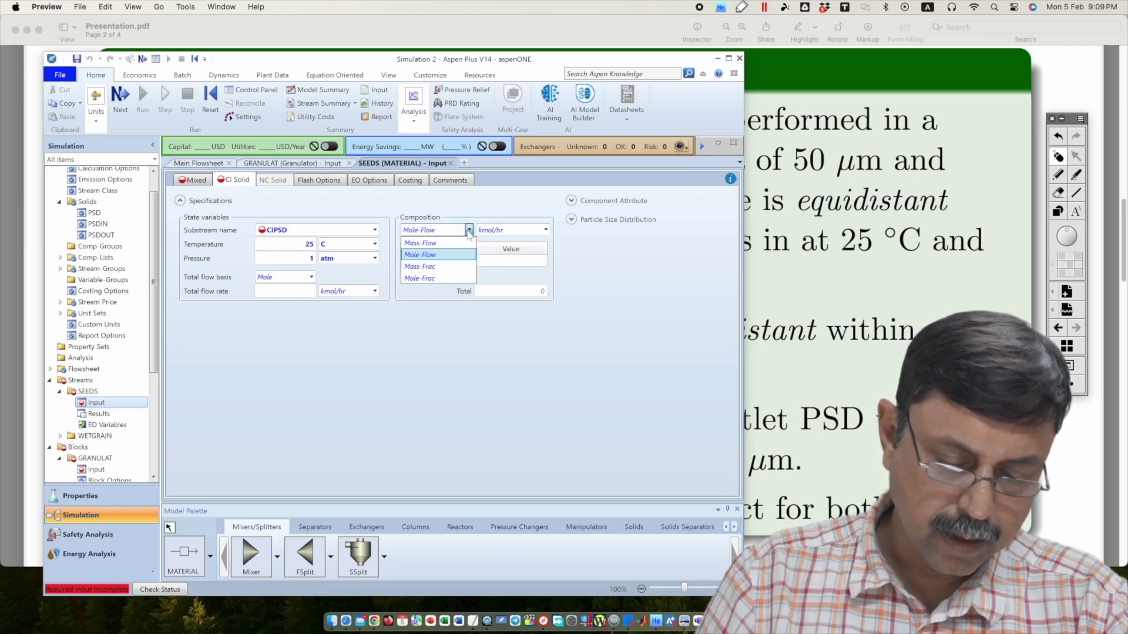
pyautogui.click(456, 243)
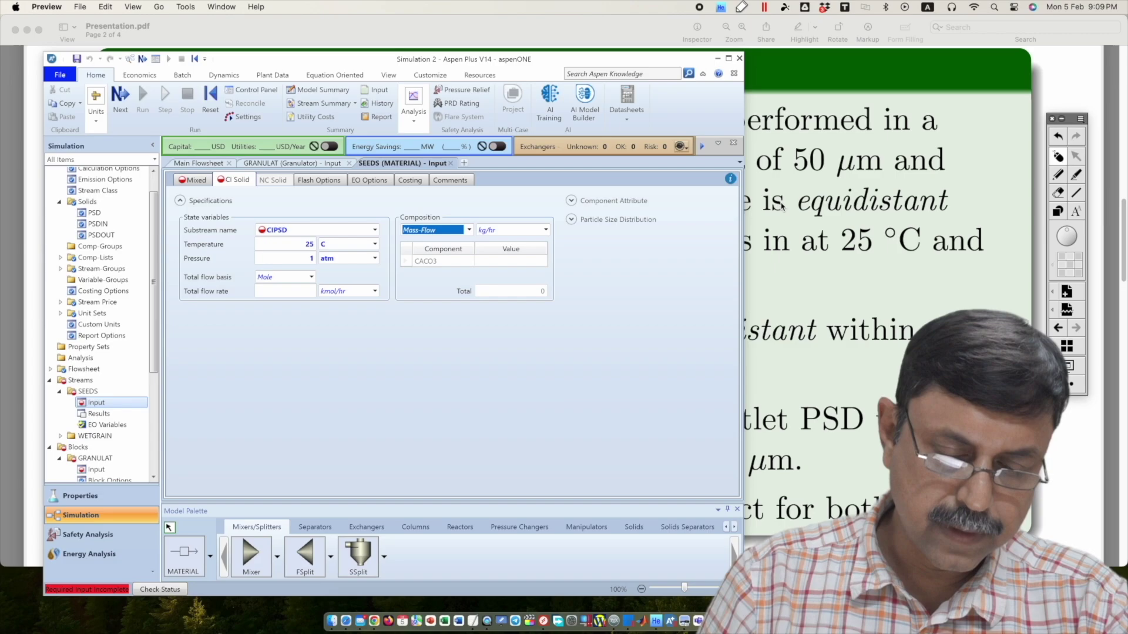
pyautogui.click(806, 201)
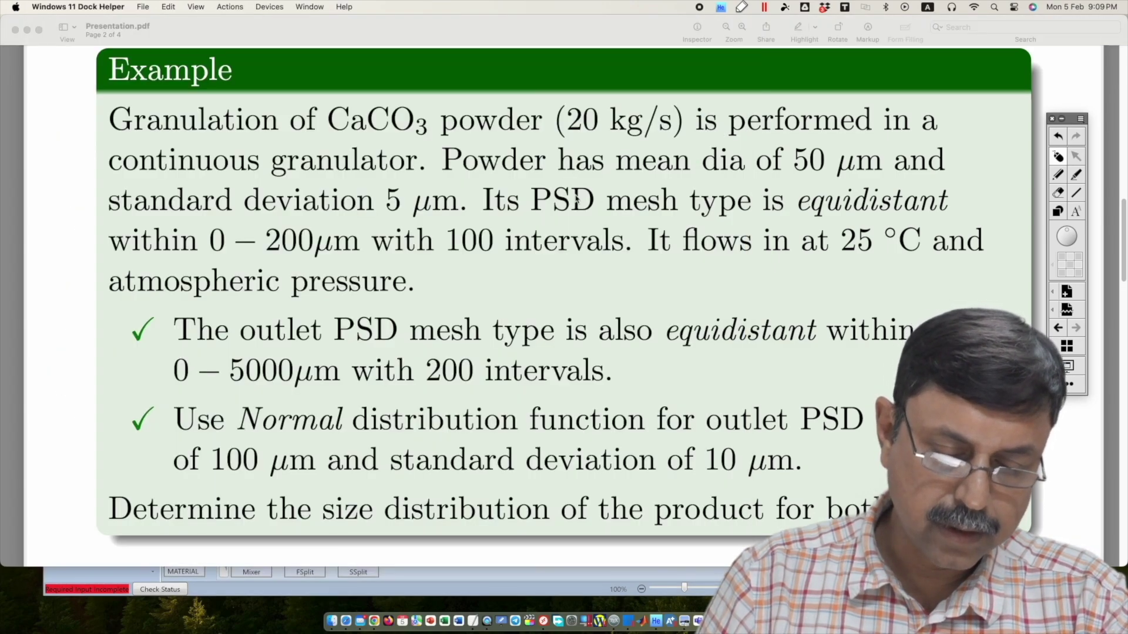
pyautogui.click(806, 171)
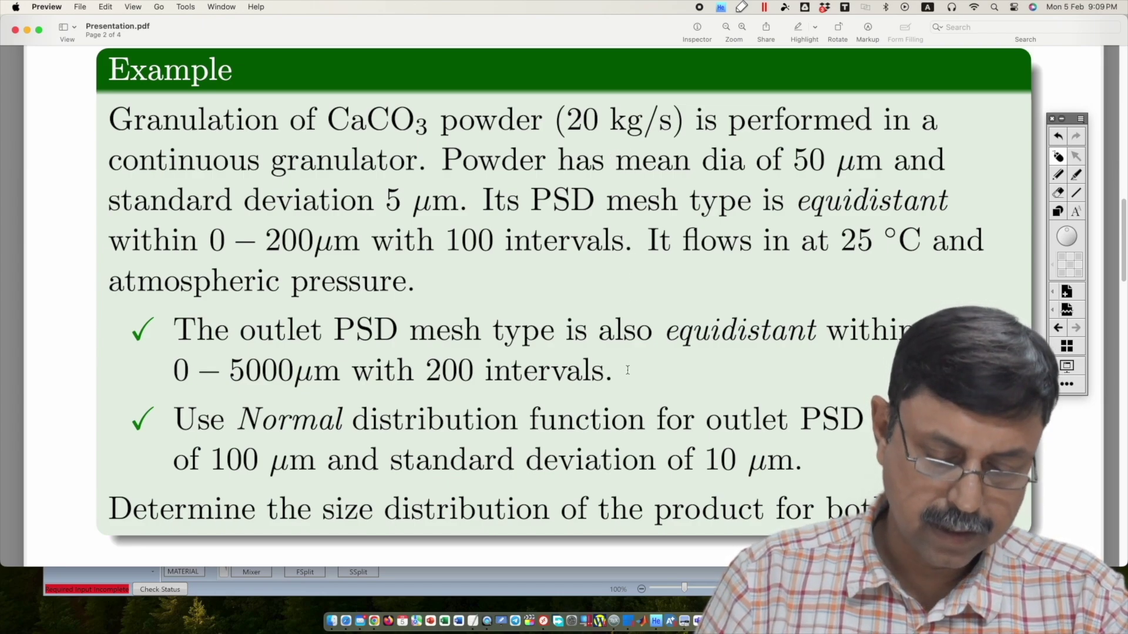
pyautogui.click(593, 580)
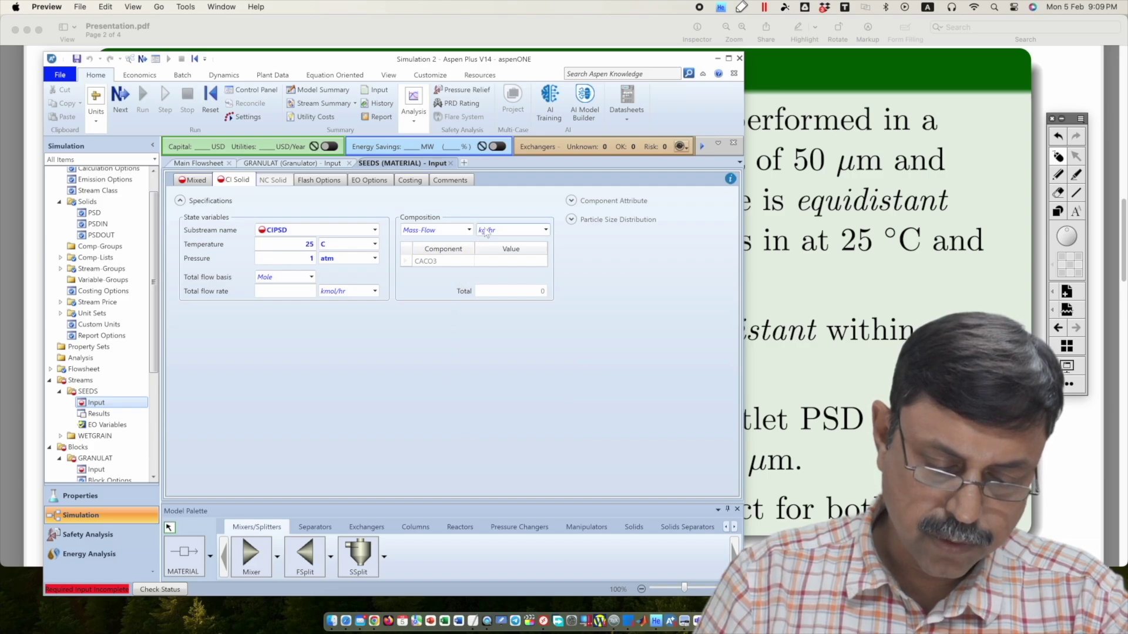
pyautogui.click(545, 230)
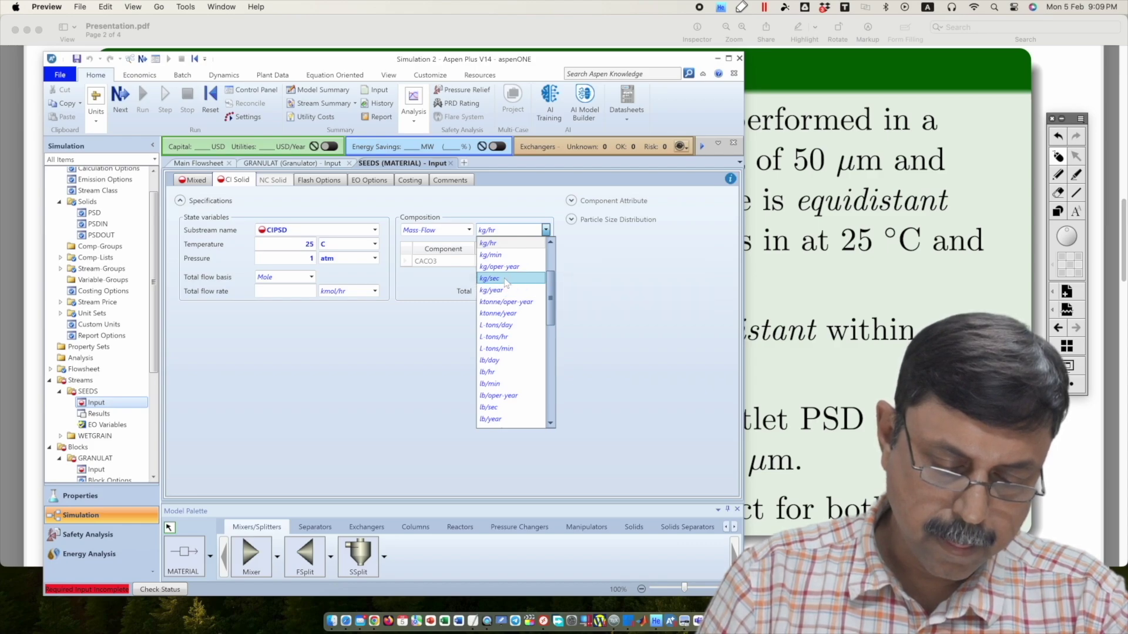
pyautogui.click(504, 278)
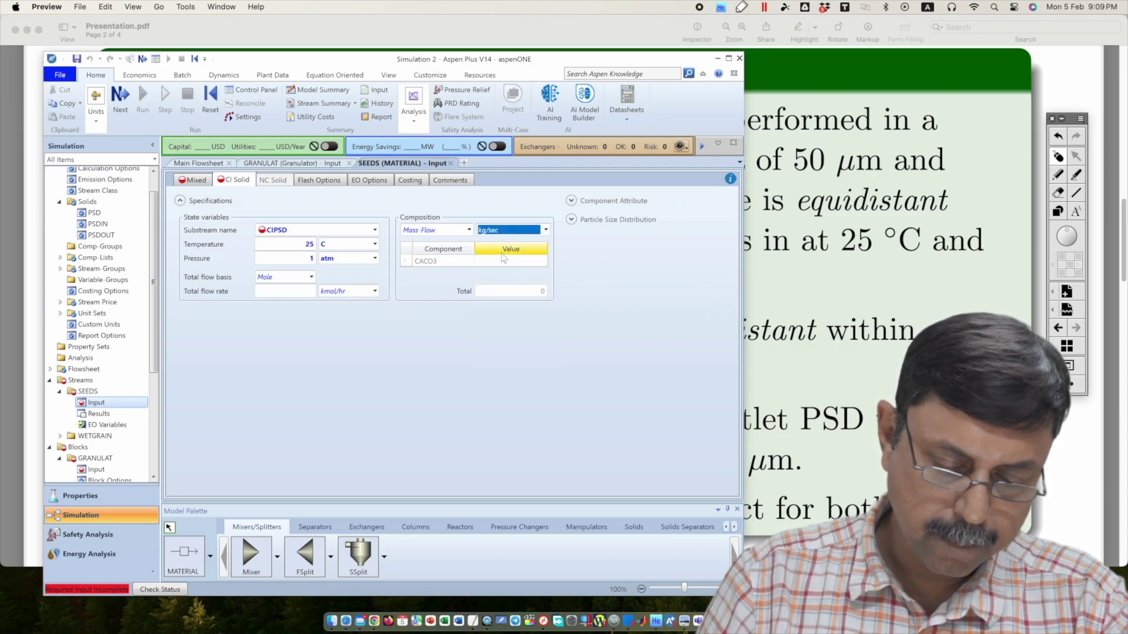
pyautogui.click(506, 263)
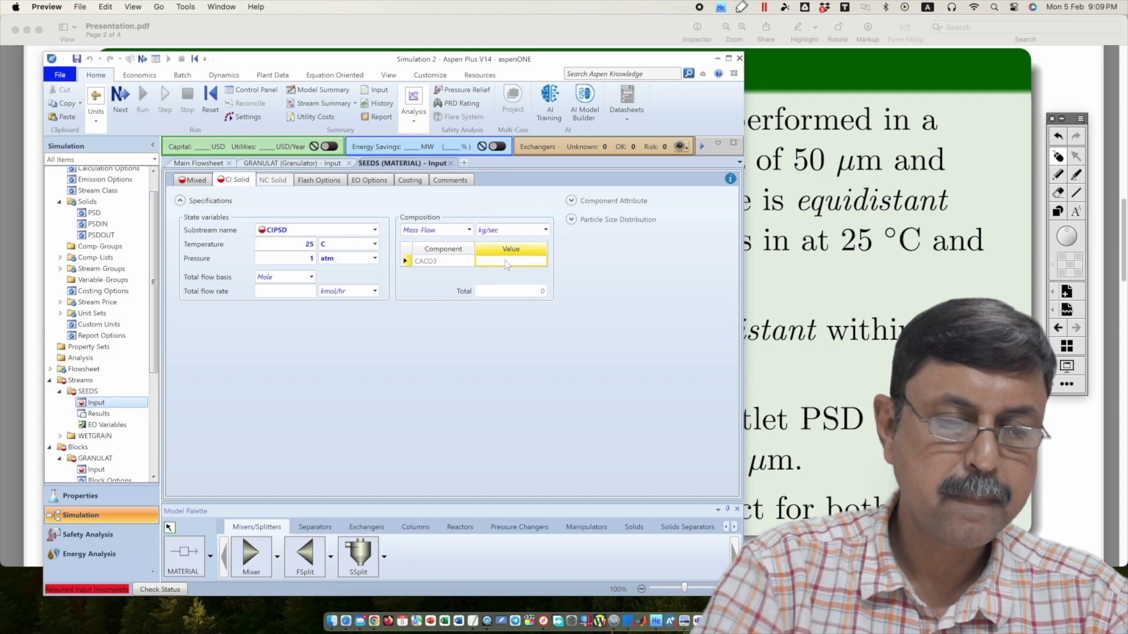
pyautogui.write('20')
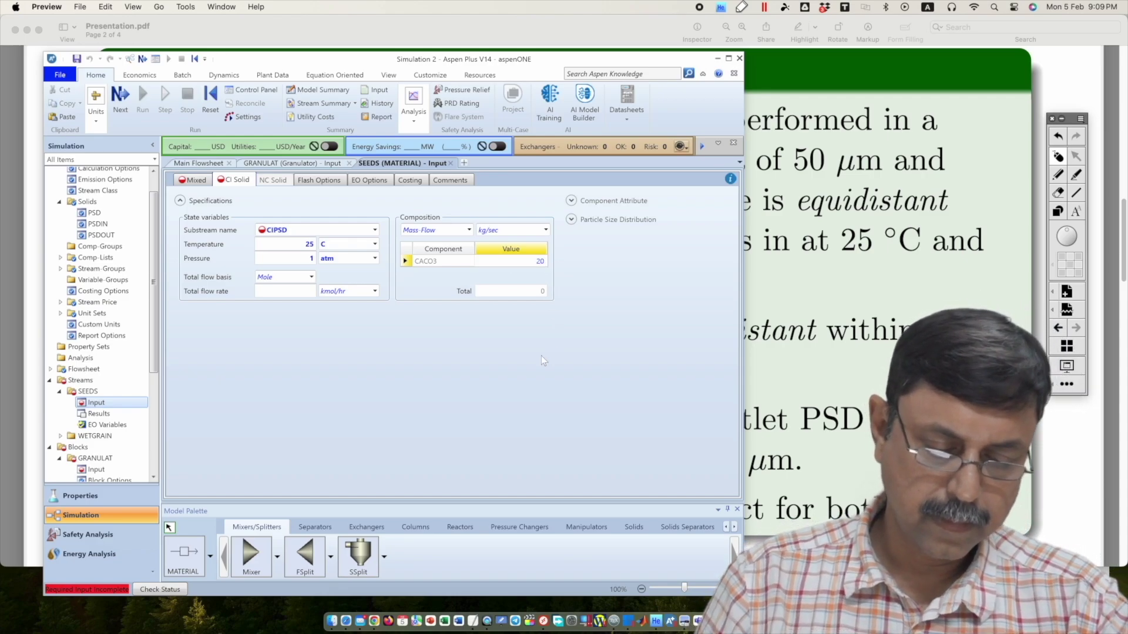
pyautogui.click(534, 372)
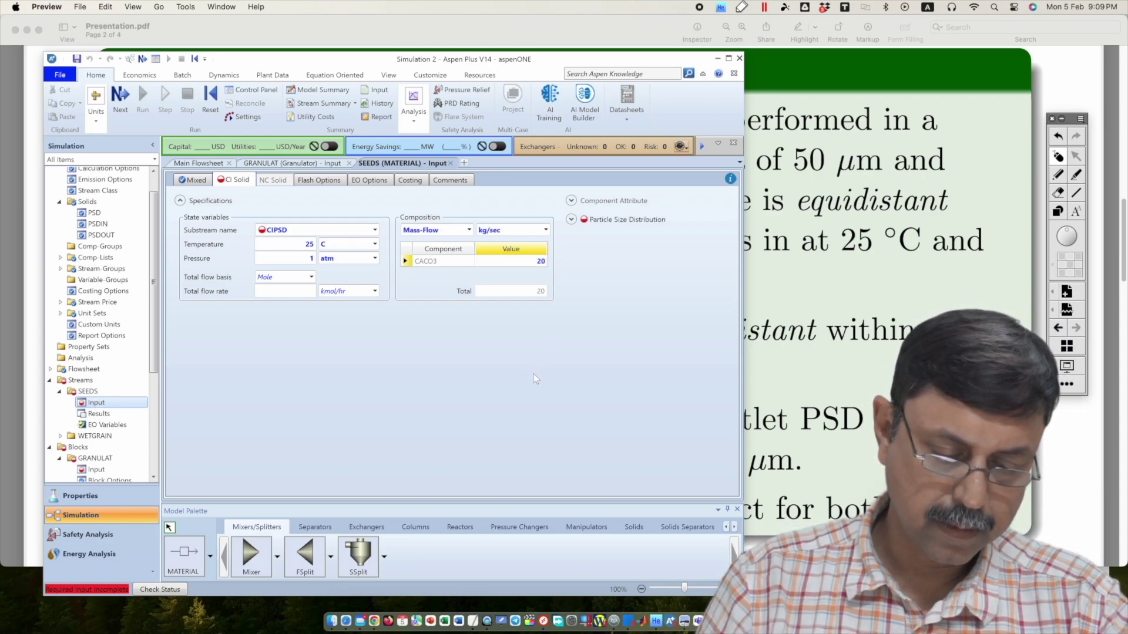
# Assign the PSDIN mesh to the SEEDS particle size distribution and populate it using a distribution function
pyautogui.click(571, 220)
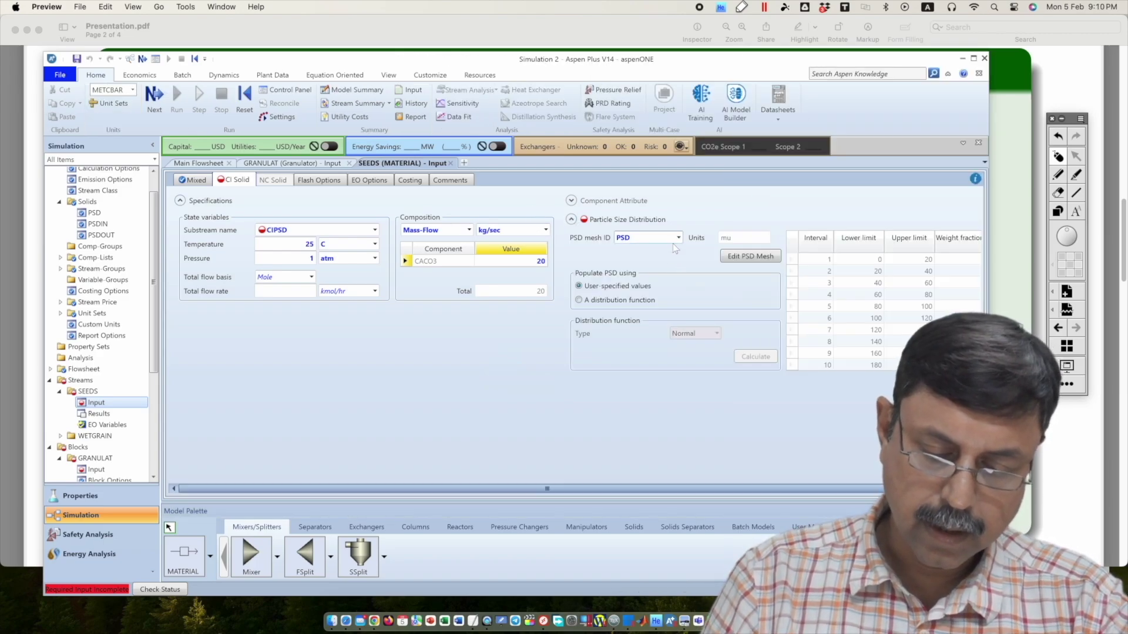
pyautogui.click(679, 238)
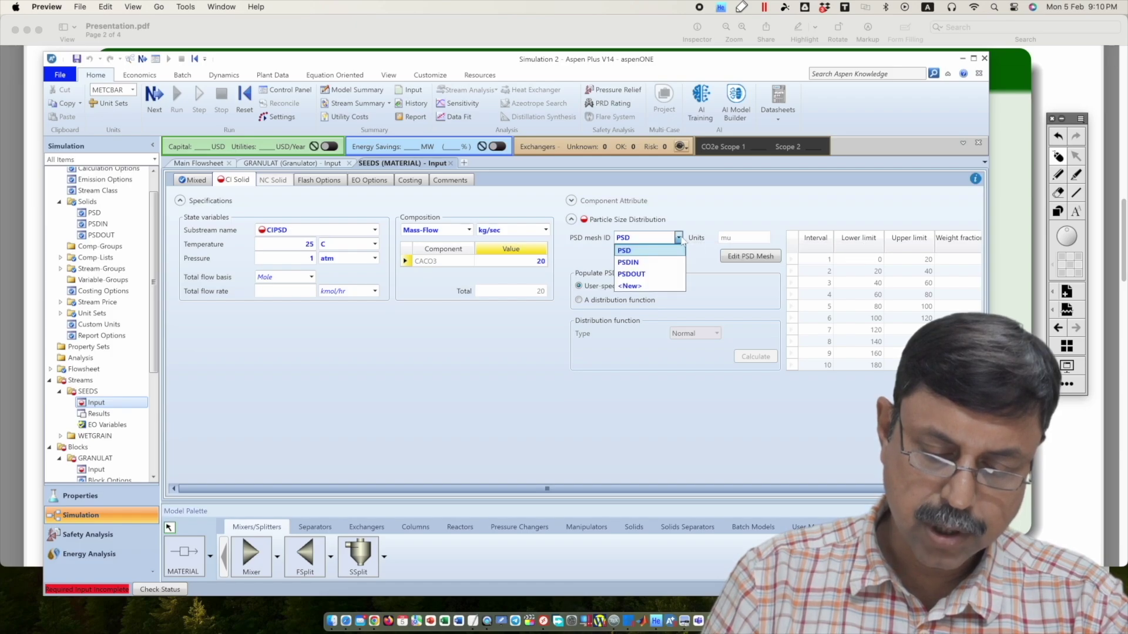
pyautogui.click(662, 264)
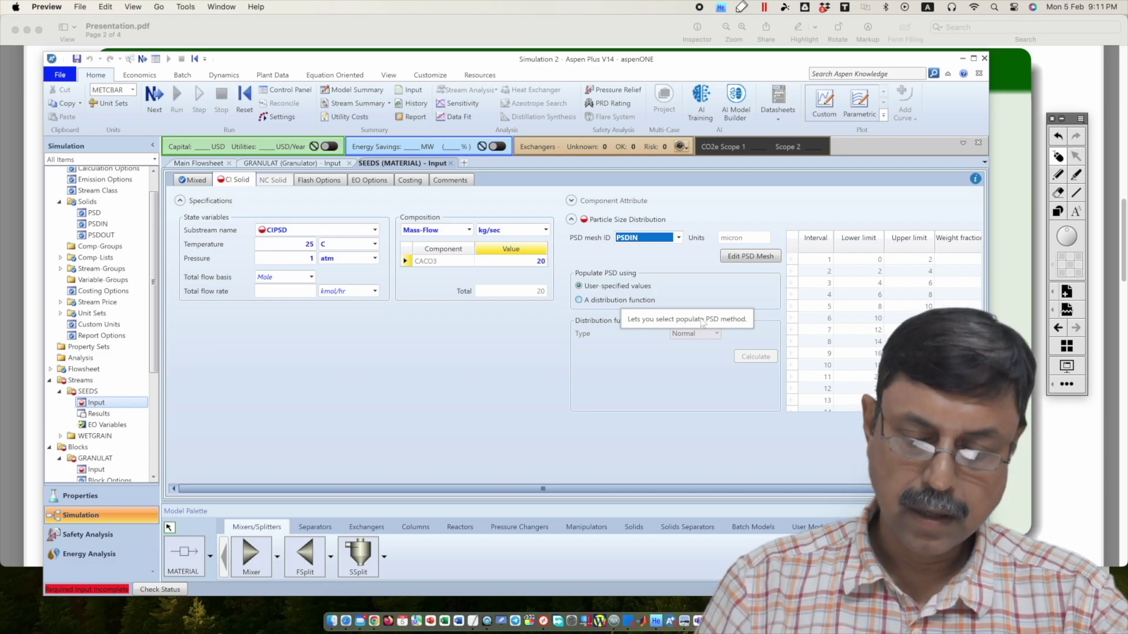
pyautogui.click(1079, 433)
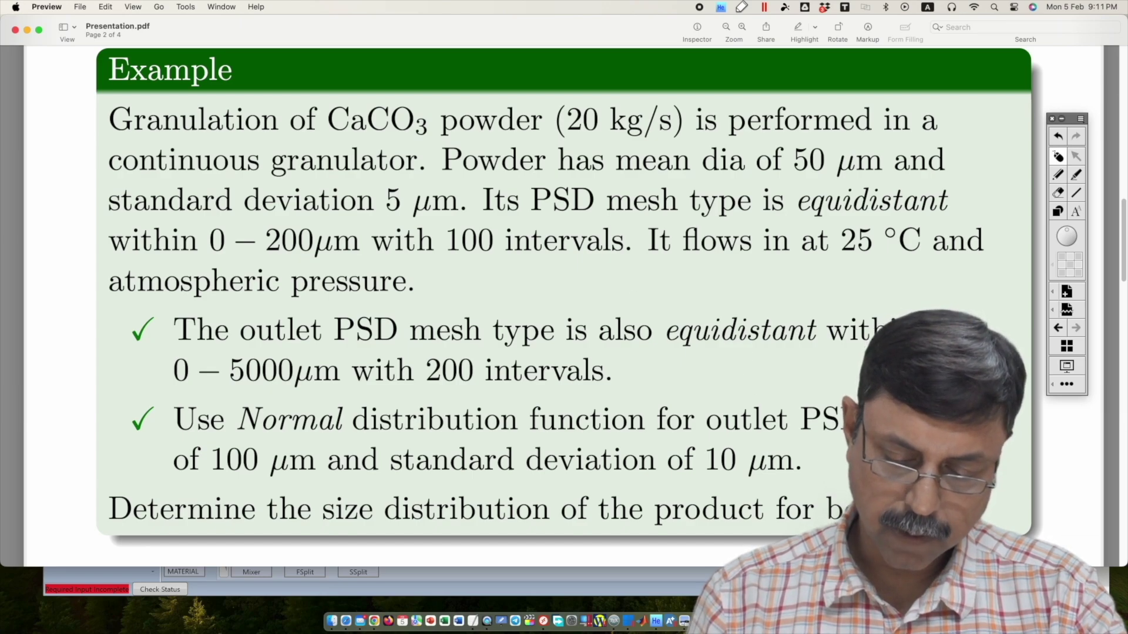
pyautogui.click(764, 576)
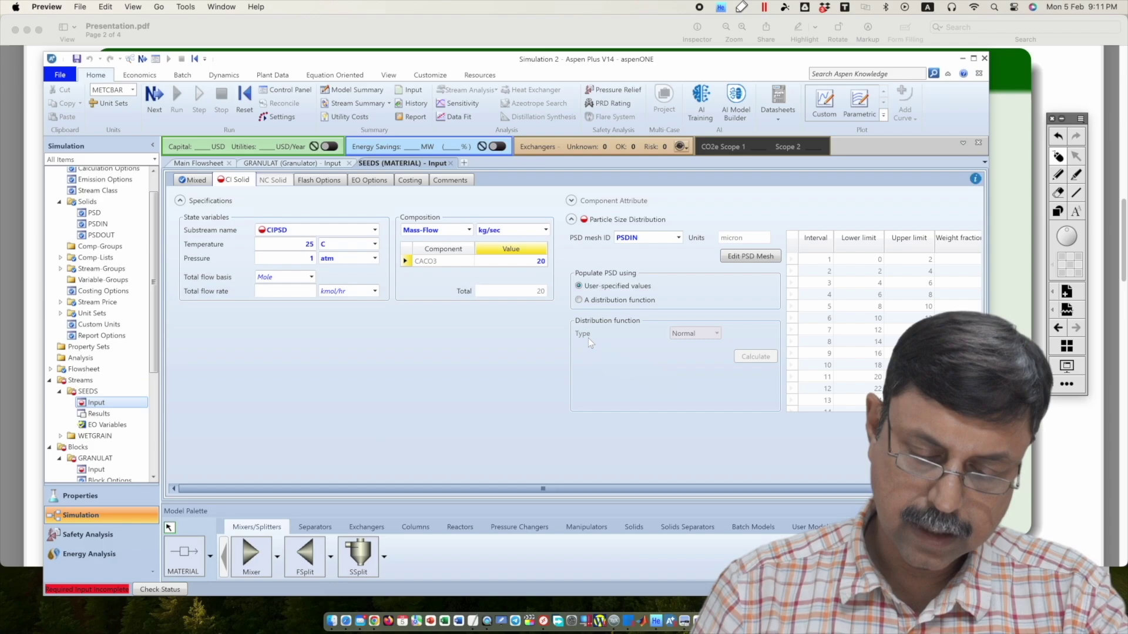
pyautogui.click(585, 302)
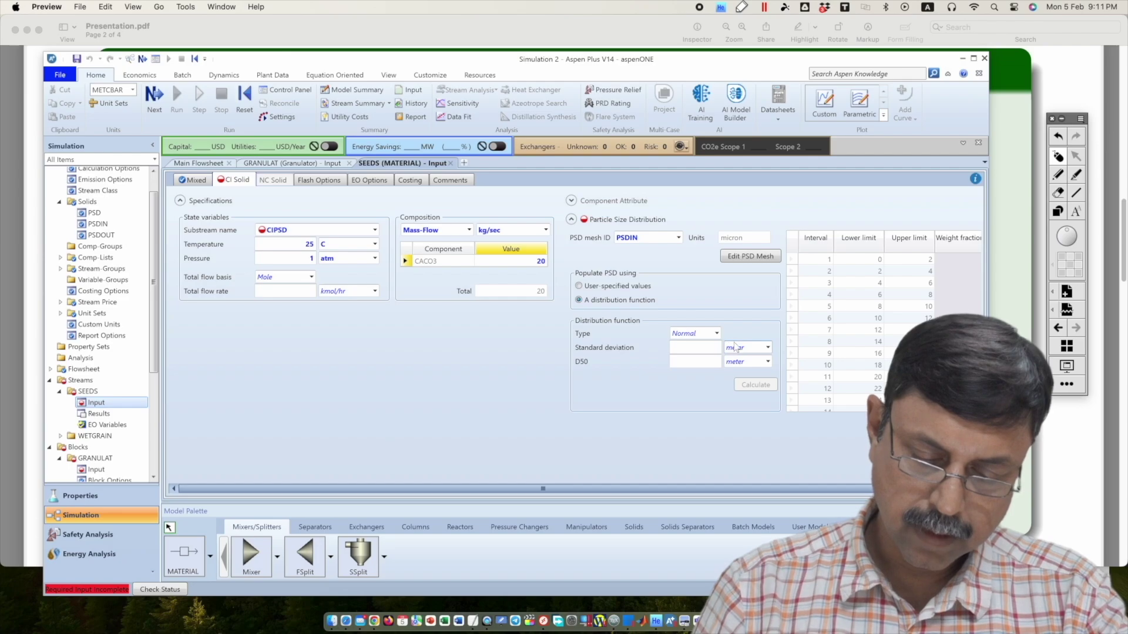
# Set the normal distribution's standard deviation to 5 micron and D50 to 50 micron, and calculate the SEEDS weight fractions
pyautogui.click(767, 349)
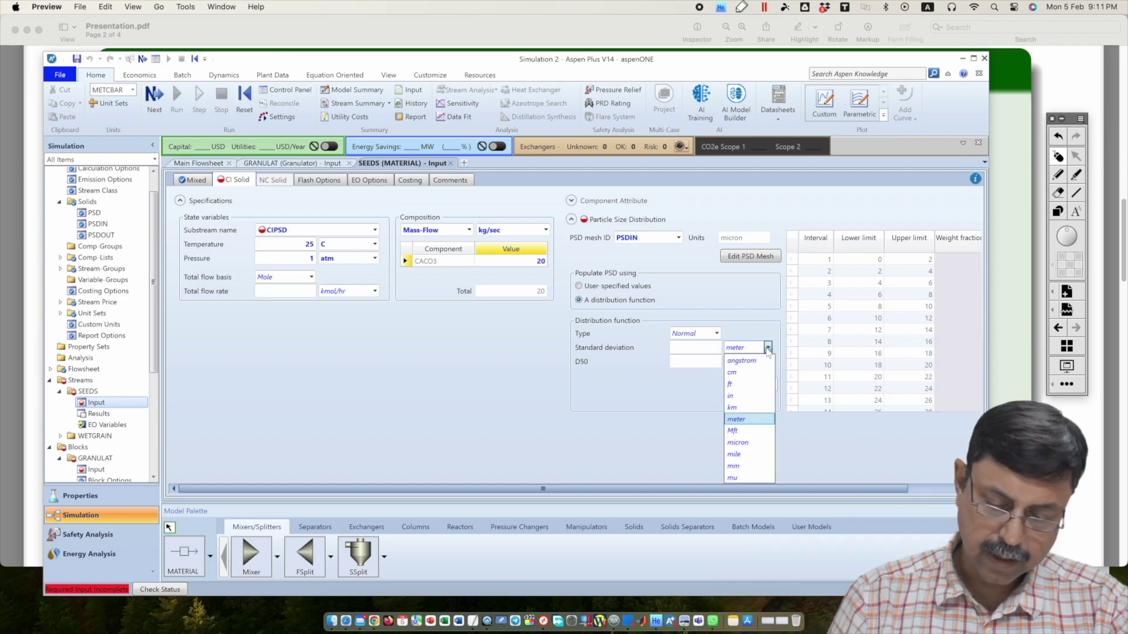
pyautogui.click(753, 442)
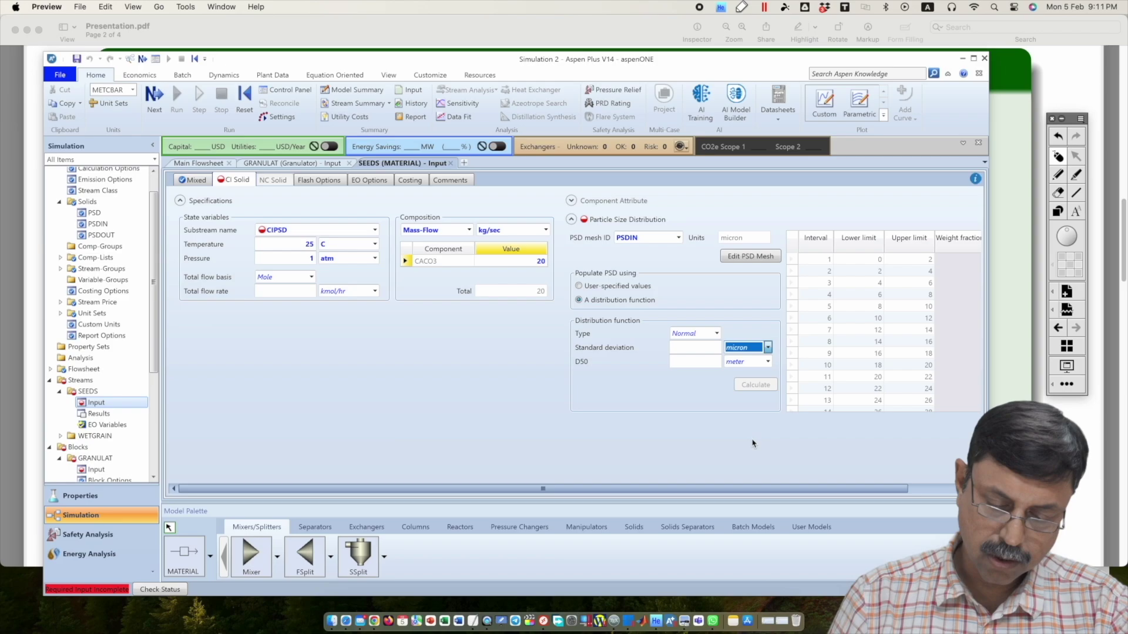
pyautogui.click(767, 363)
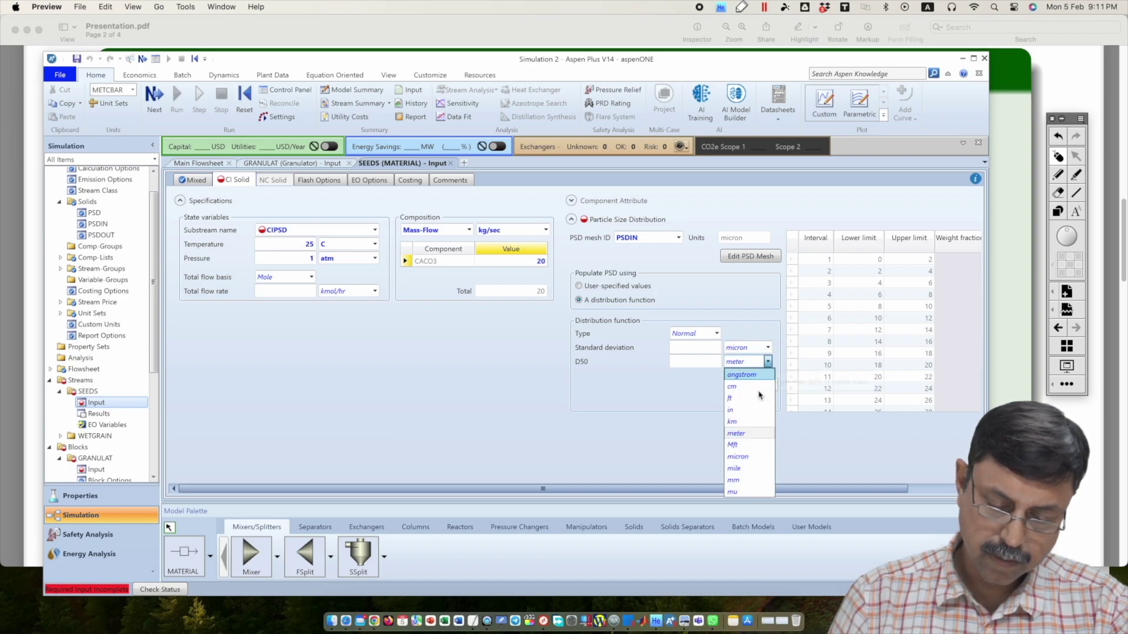
pyautogui.click(756, 458)
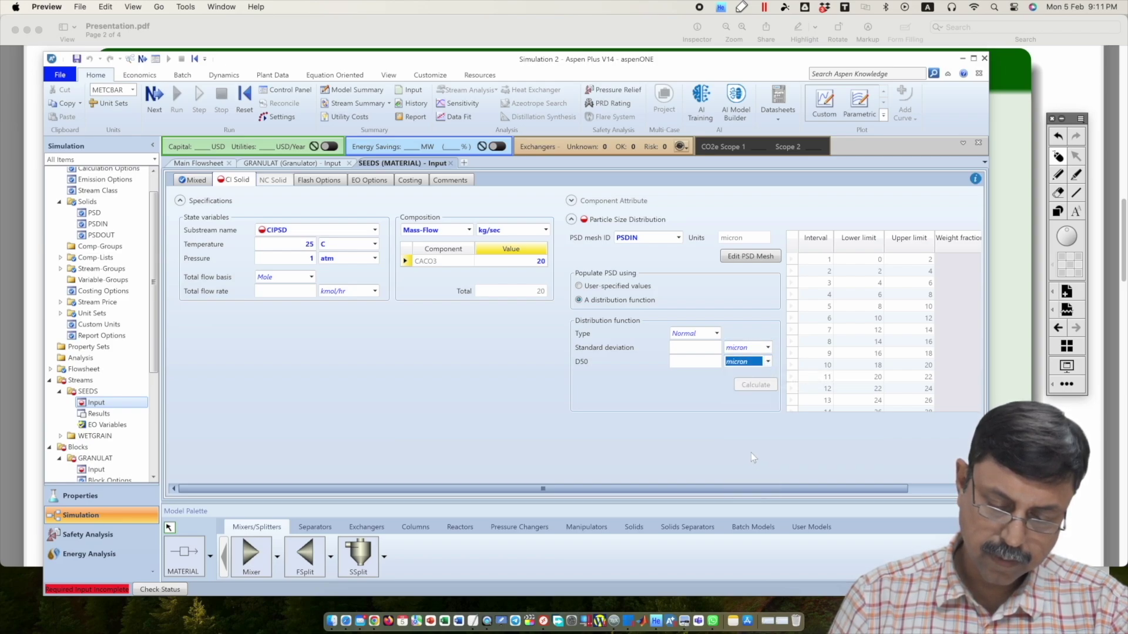
pyautogui.click(702, 350)
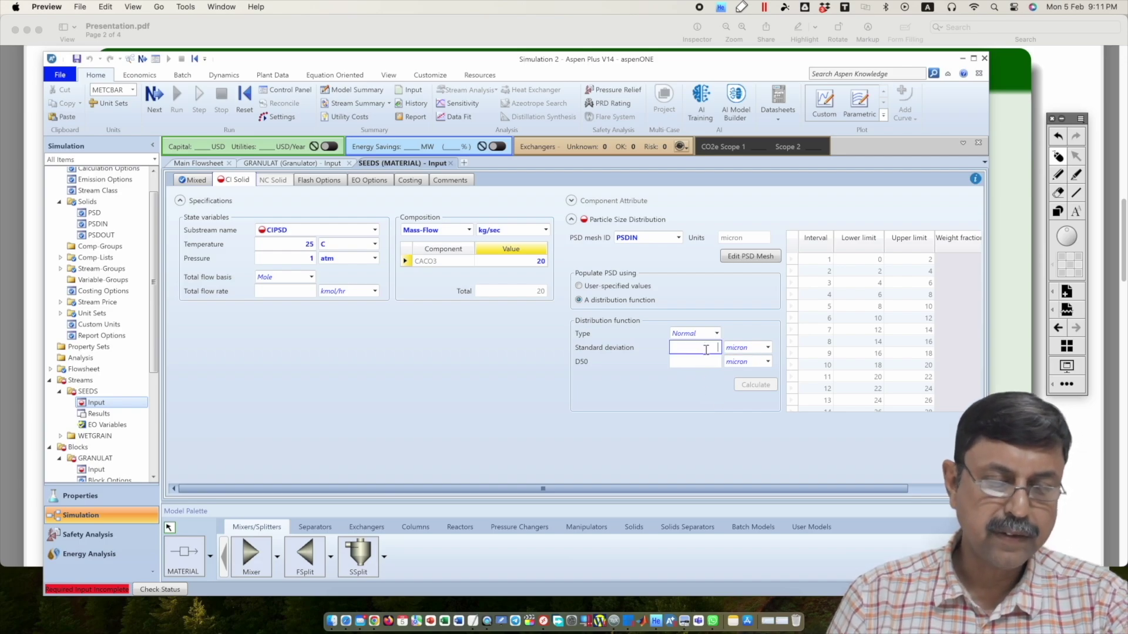
pyautogui.write('5')
pyautogui.click(708, 361)
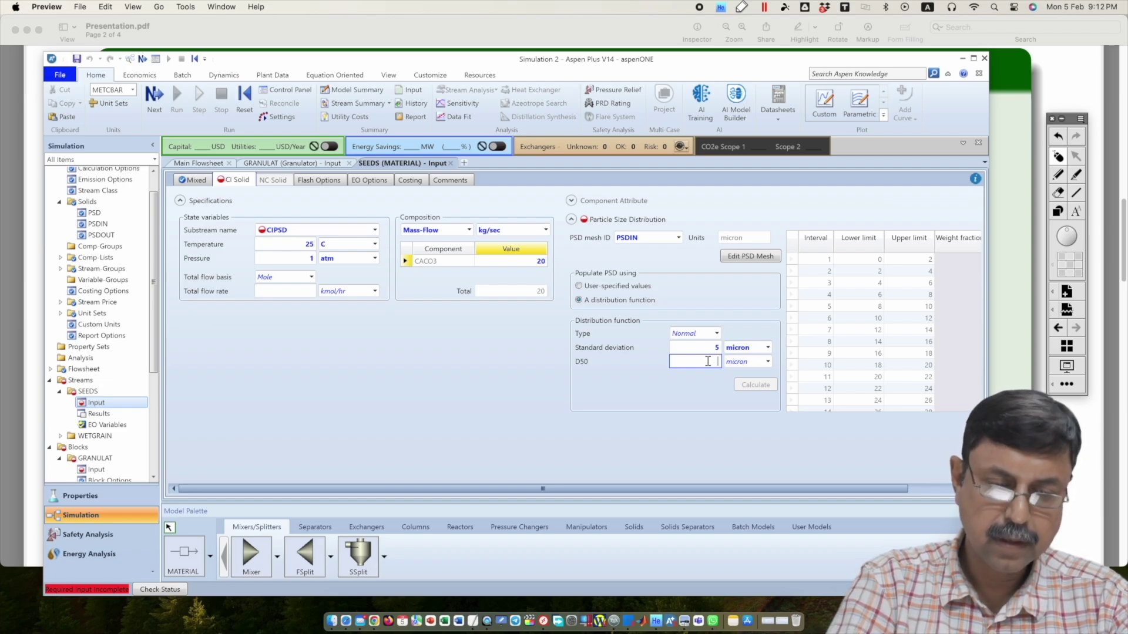
pyautogui.write('50')
pyautogui.press('Return')
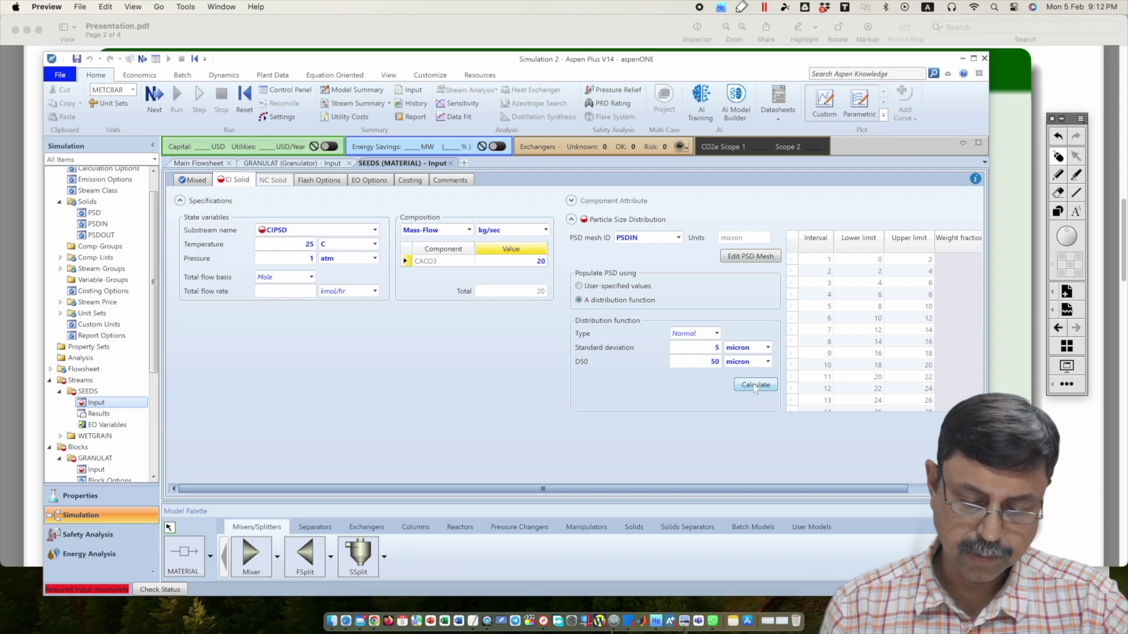
pyautogui.click(755, 386)
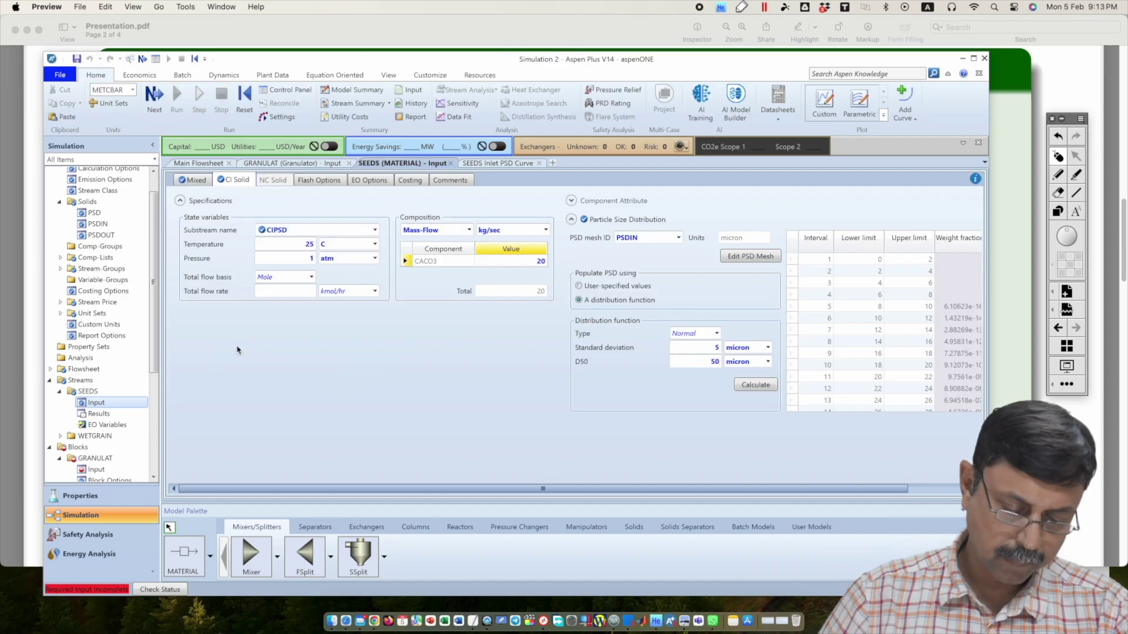
# Set the GRANULAT block to specify the overall outlet PSD, with PSDOUT as the global PSD mesh for user-specified values
pyautogui.click(96, 470)
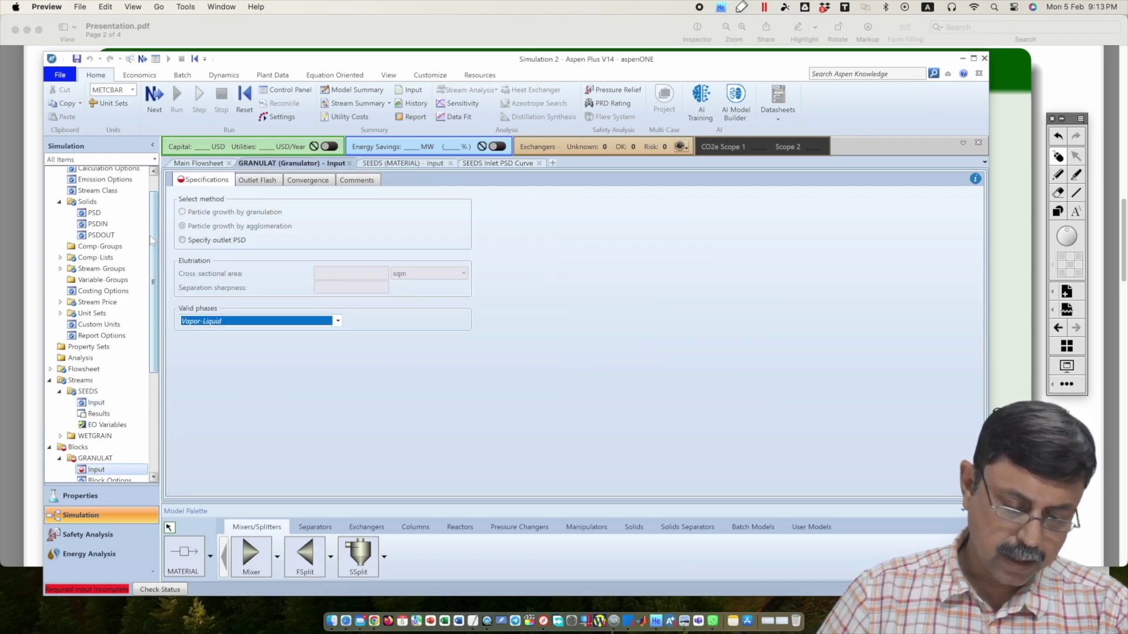
pyautogui.click(182, 240)
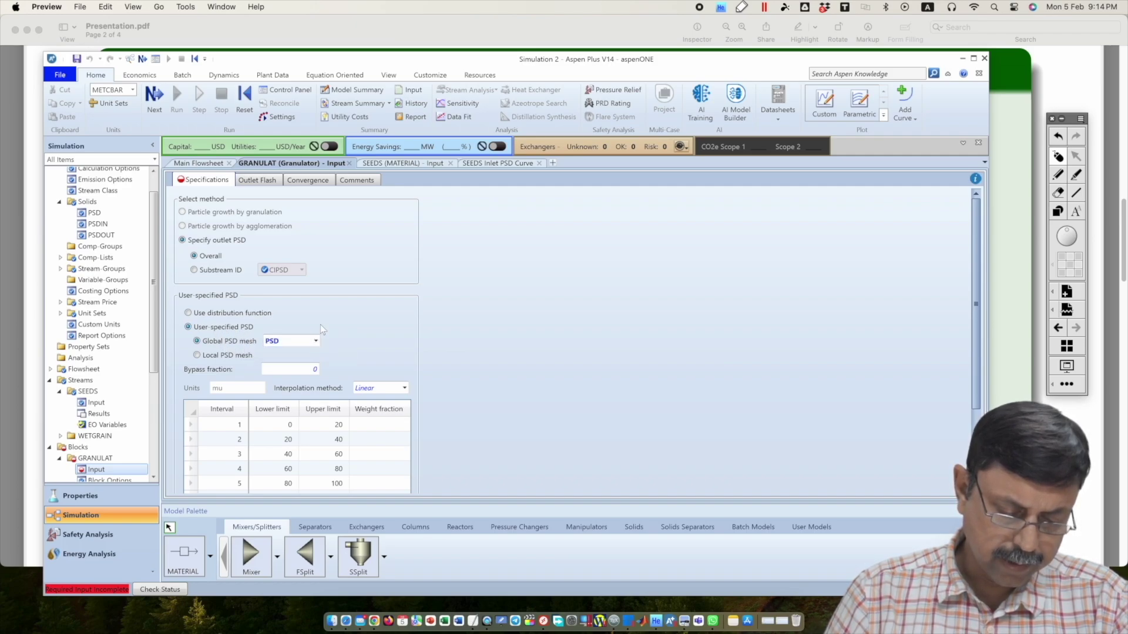
pyautogui.click(315, 342)
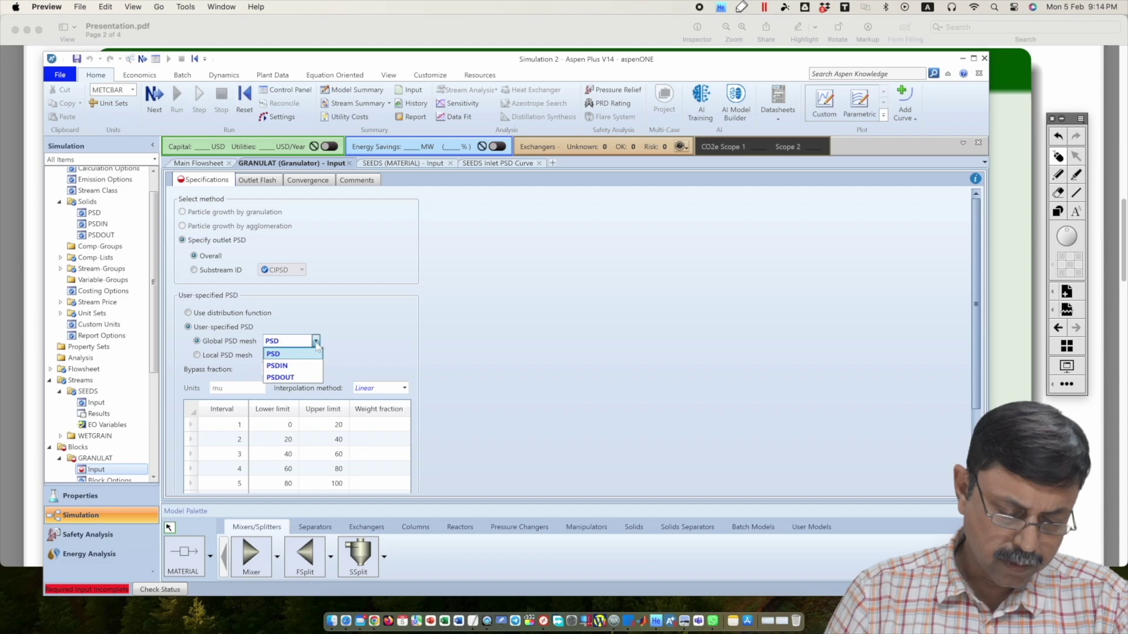
pyautogui.click(291, 378)
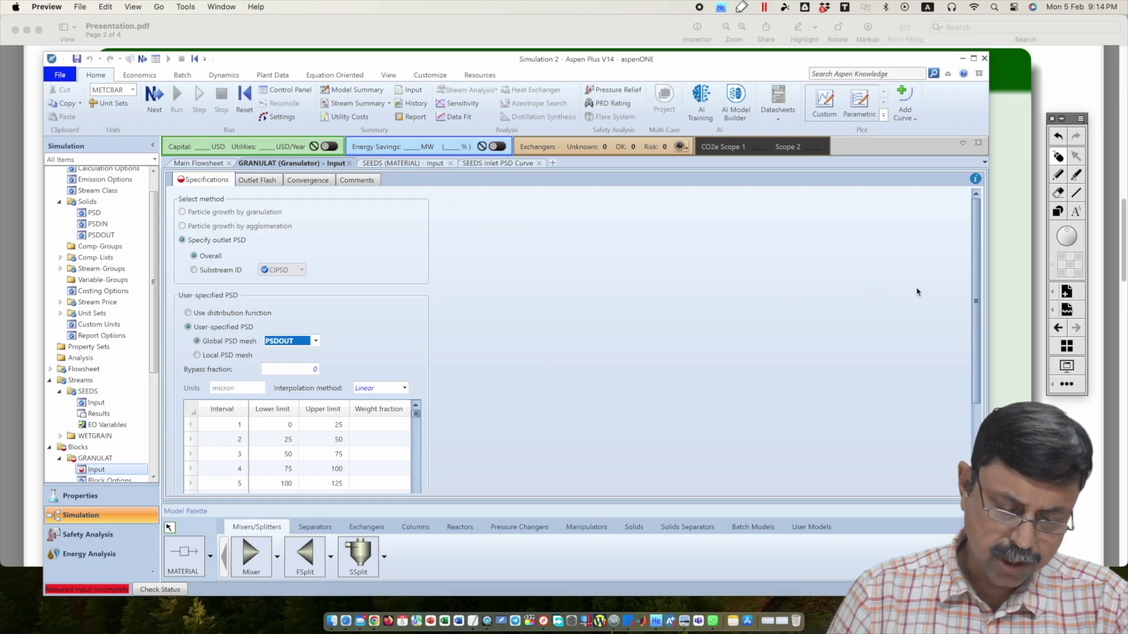
# Enter a weight fraction of 0.02 for interval 191 (4750 to 4775 micron) of the granulator's user-specified PSD
pyautogui.scroll(-3, 962, 296)
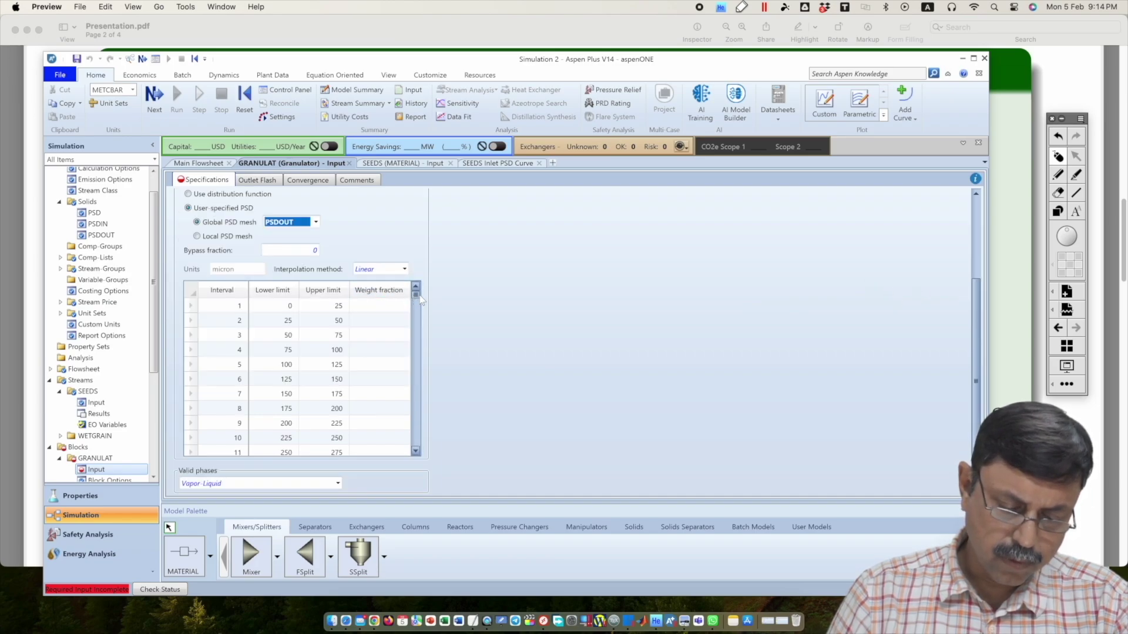
pyautogui.moveTo(420, 299); pyautogui.dragTo(418, 465)
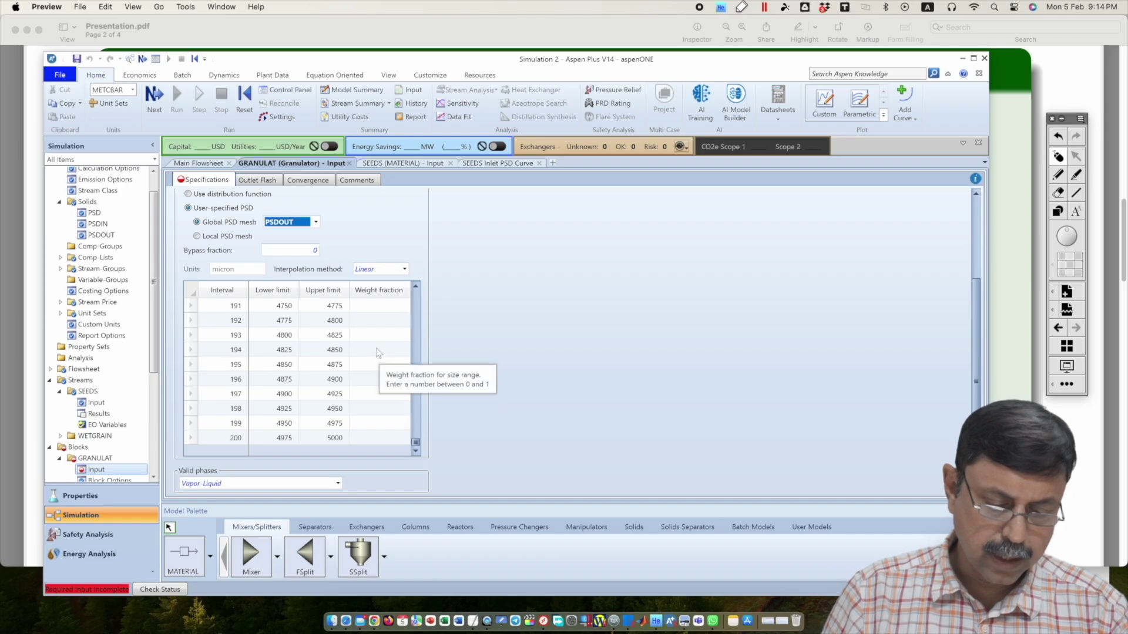
pyautogui.click(376, 309)
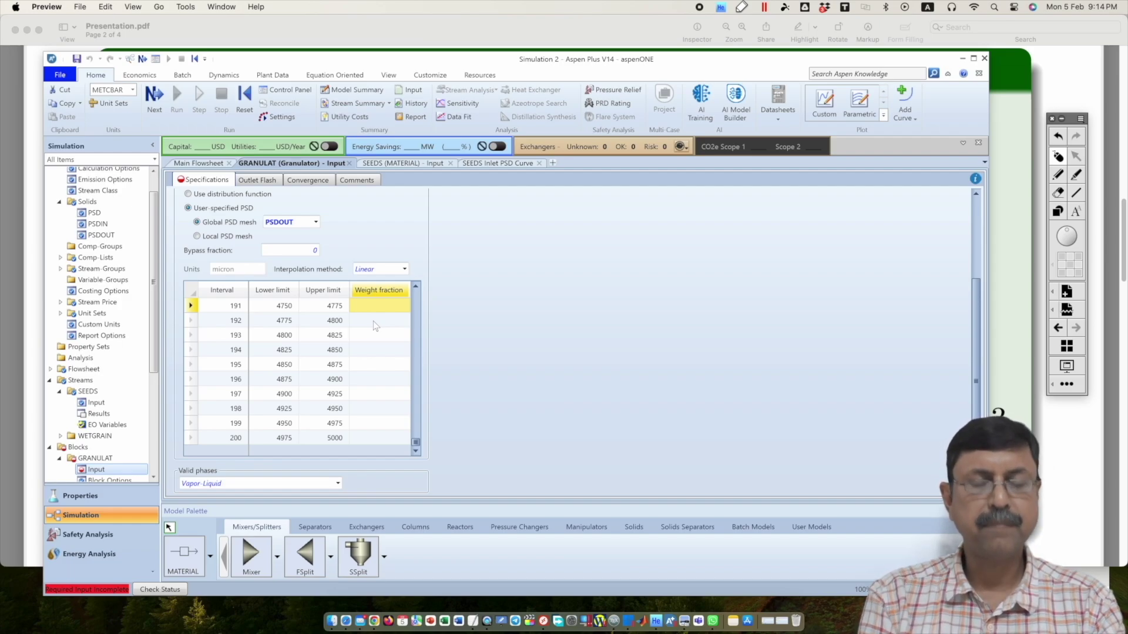
pyautogui.write('0.02')
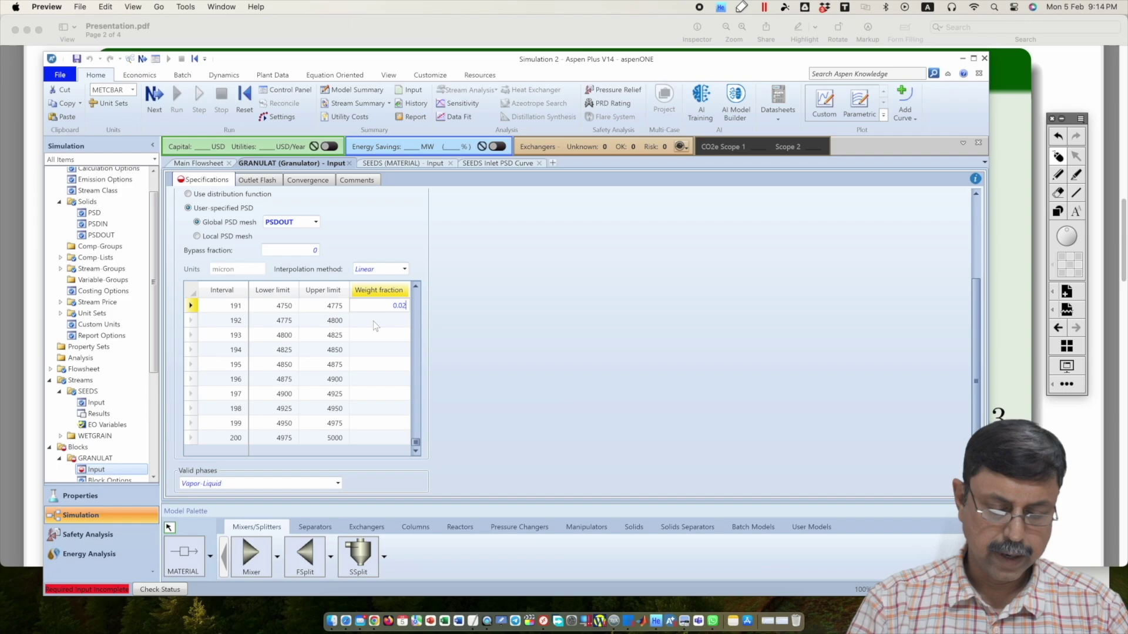
pyautogui.click(492, 320)
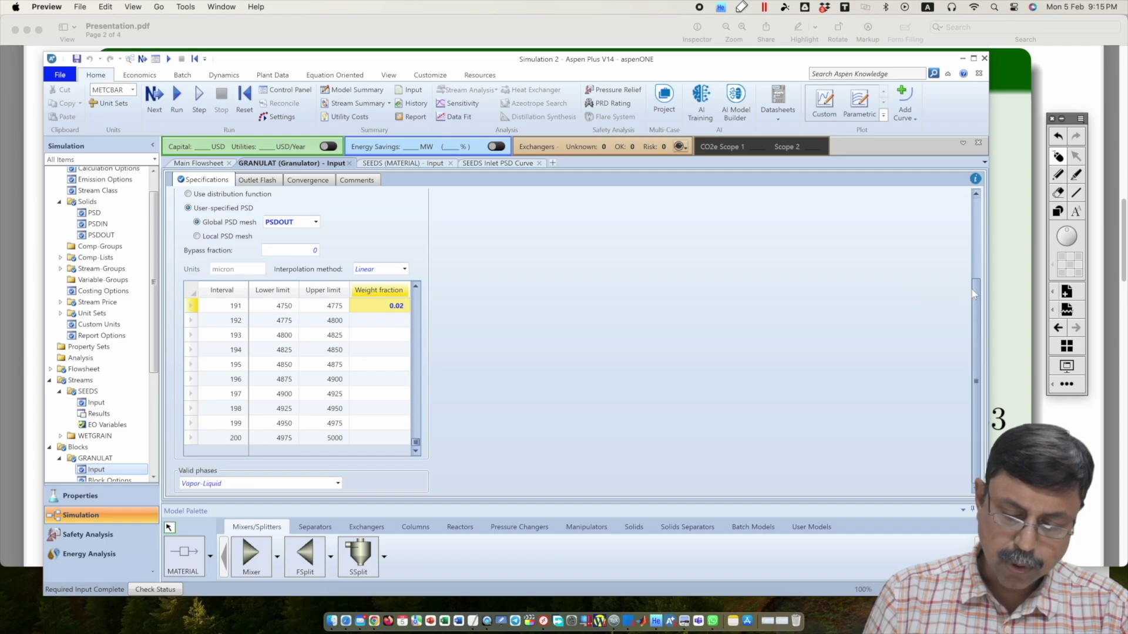
# Switch the GRANULAT outlet PSD to a distribution function, creating function ID 1 with the Normal distribution
pyautogui.moveTo(973, 292); pyautogui.dragTo(971, 236)
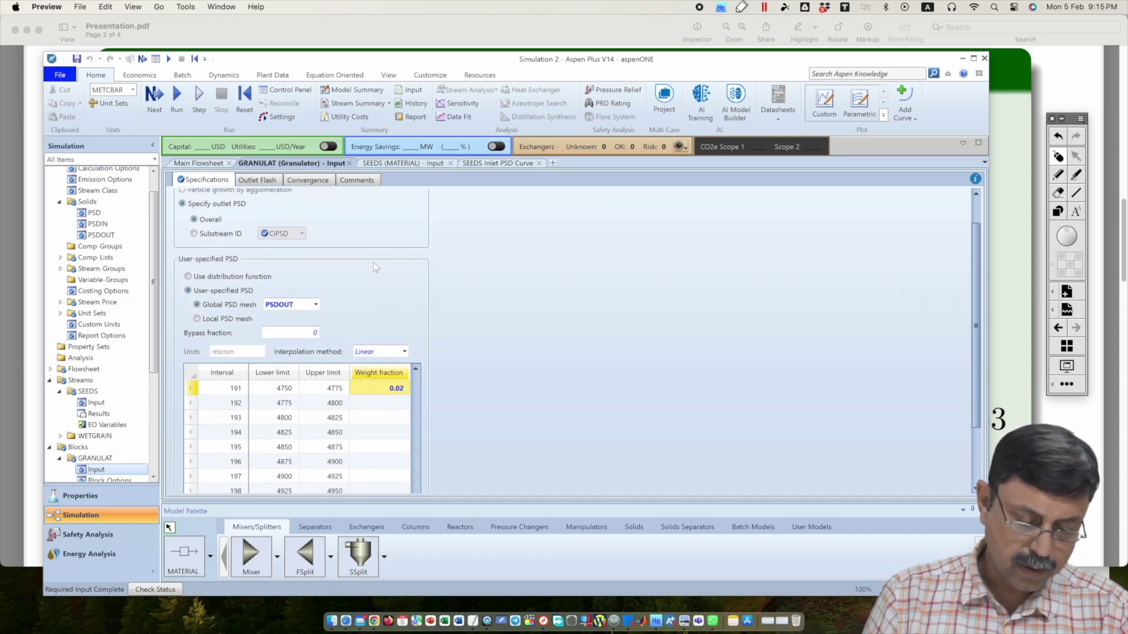
pyautogui.click(188, 276)
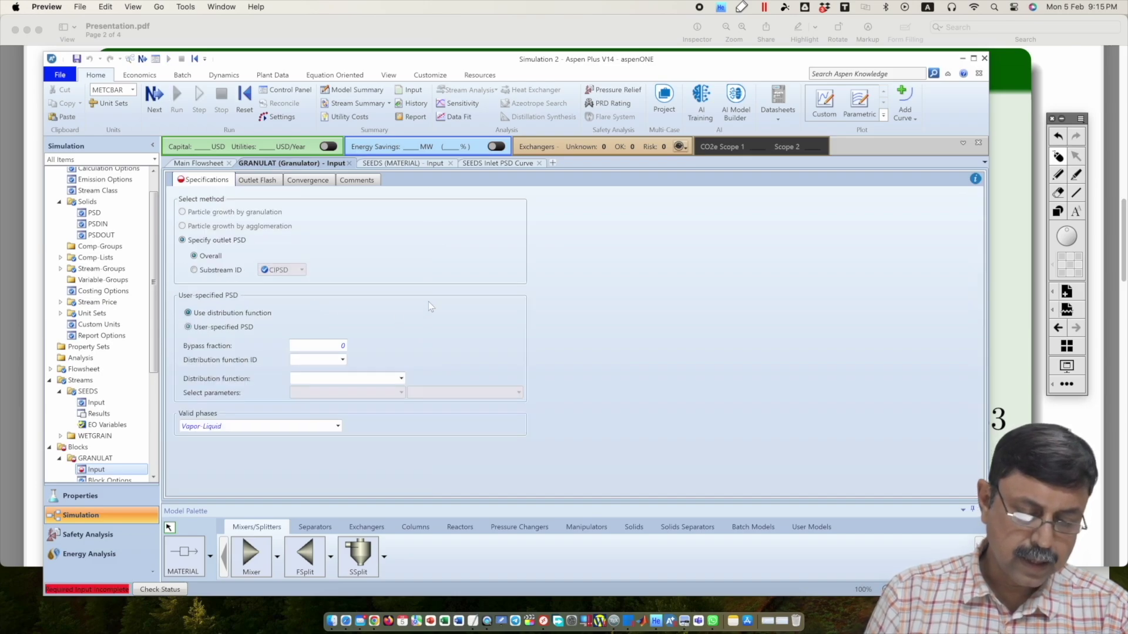
pyautogui.click(342, 360)
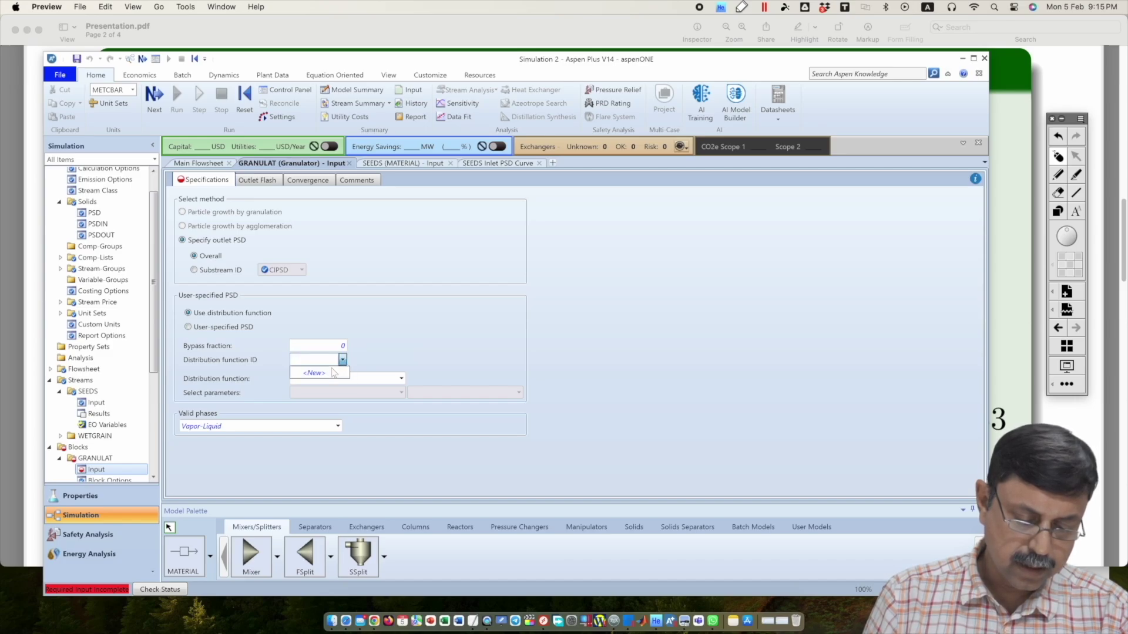
pyautogui.click(327, 378)
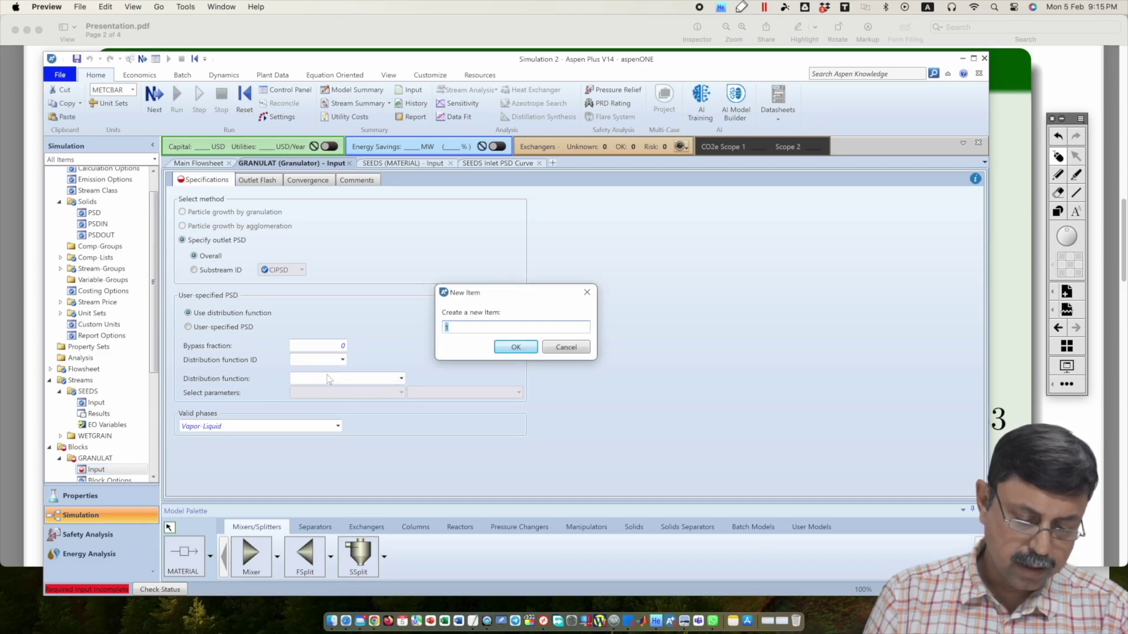
pyautogui.click(499, 349)
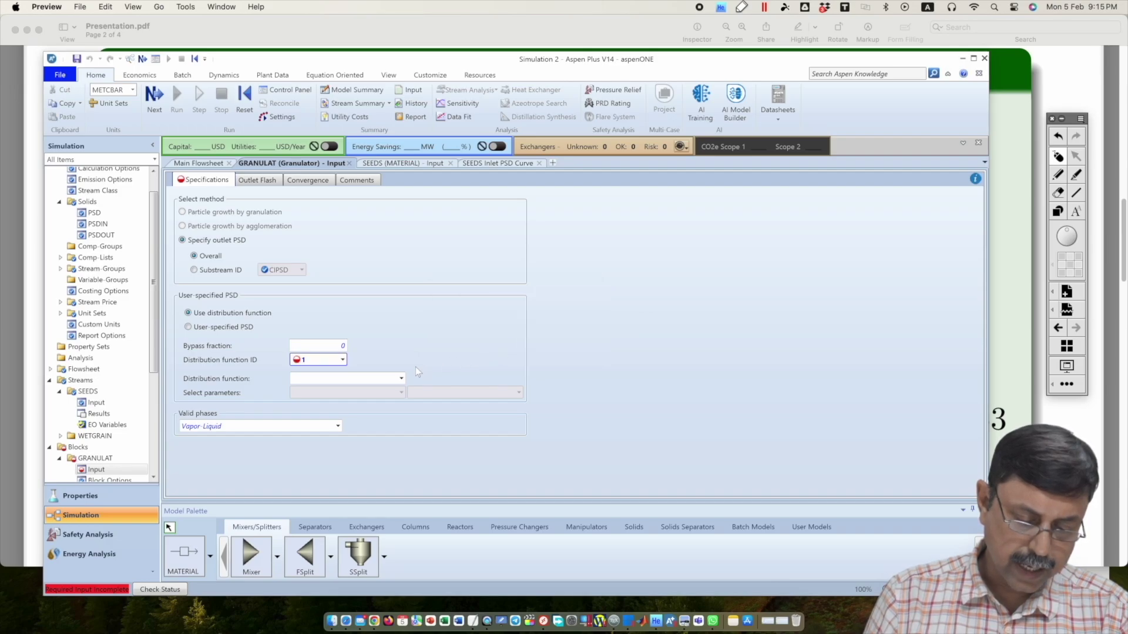
pyautogui.click(401, 379)
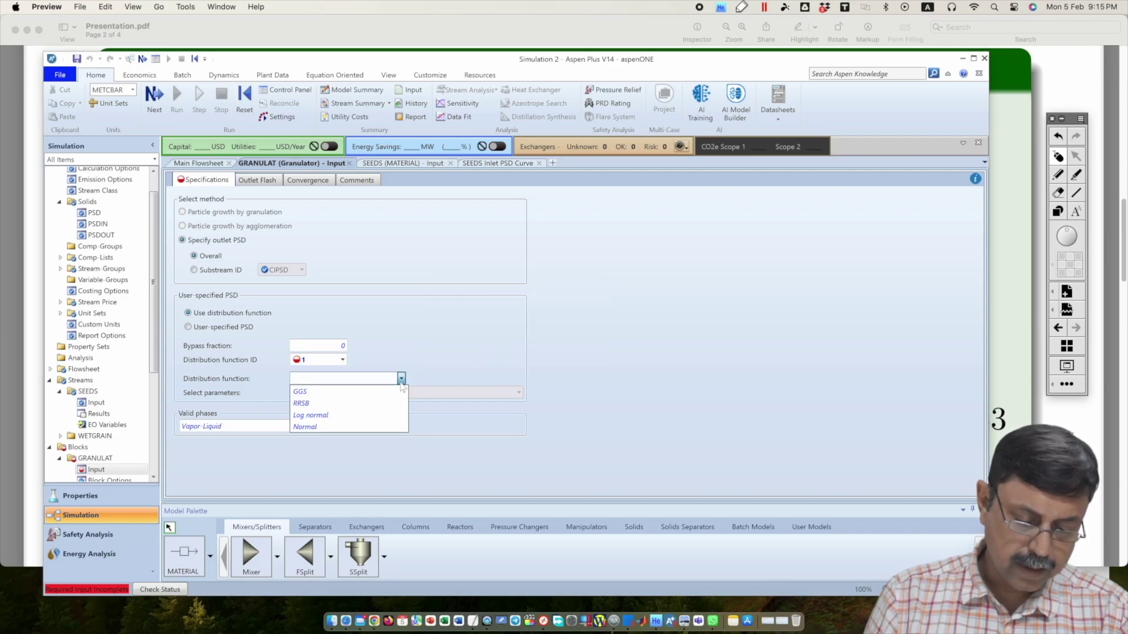
pyautogui.click(377, 427)
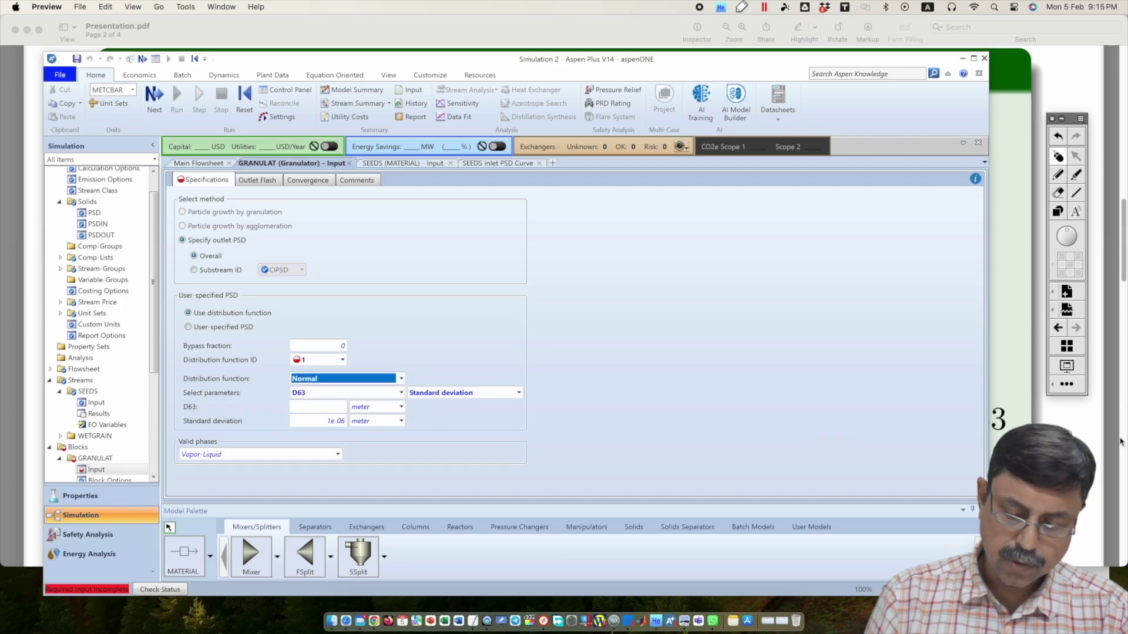
# Check the outlet PSD data in Presentation.pdf and set the granulator's normal distribution D63 to 100 micron
pyautogui.click(1096, 451)
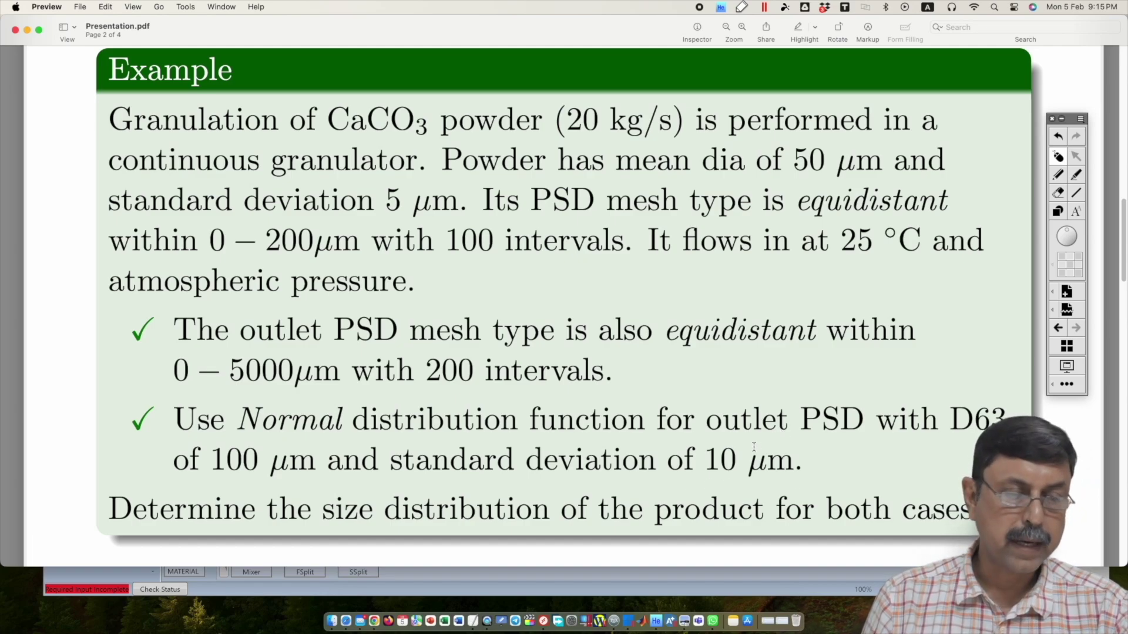
pyautogui.click(430, 577)
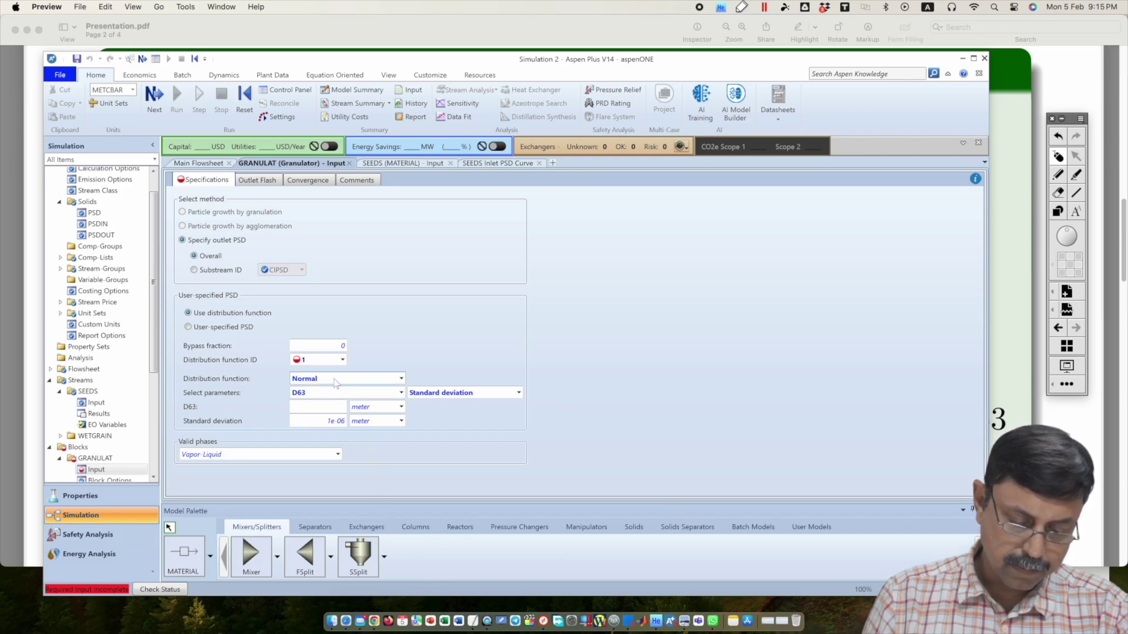
pyautogui.click(312, 411)
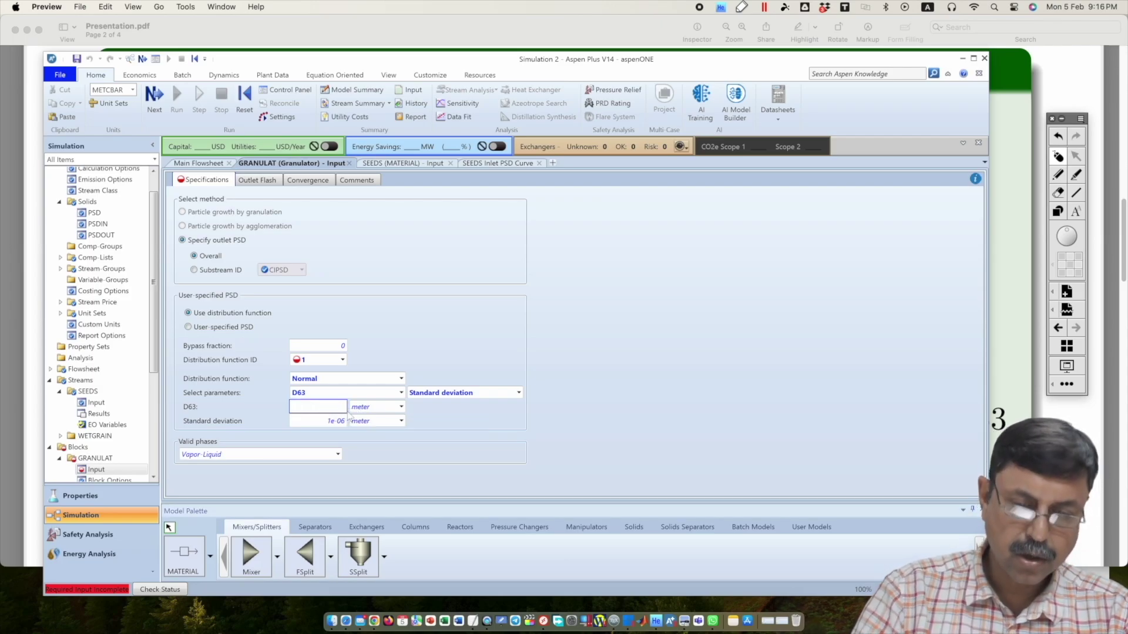
pyautogui.write('100')
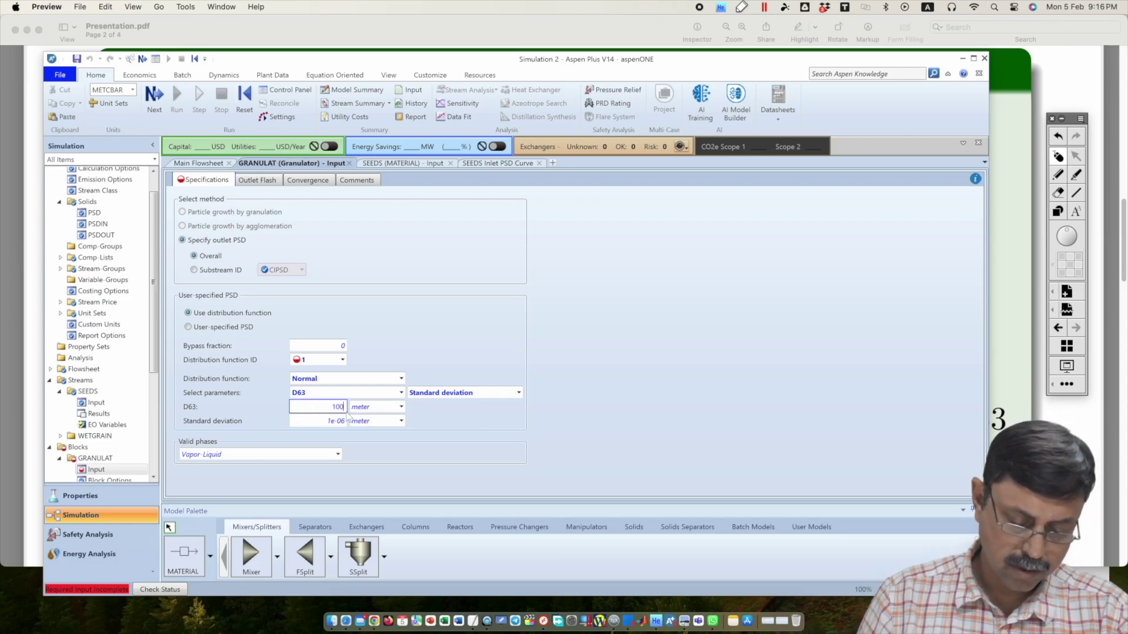
pyautogui.click(400, 407)
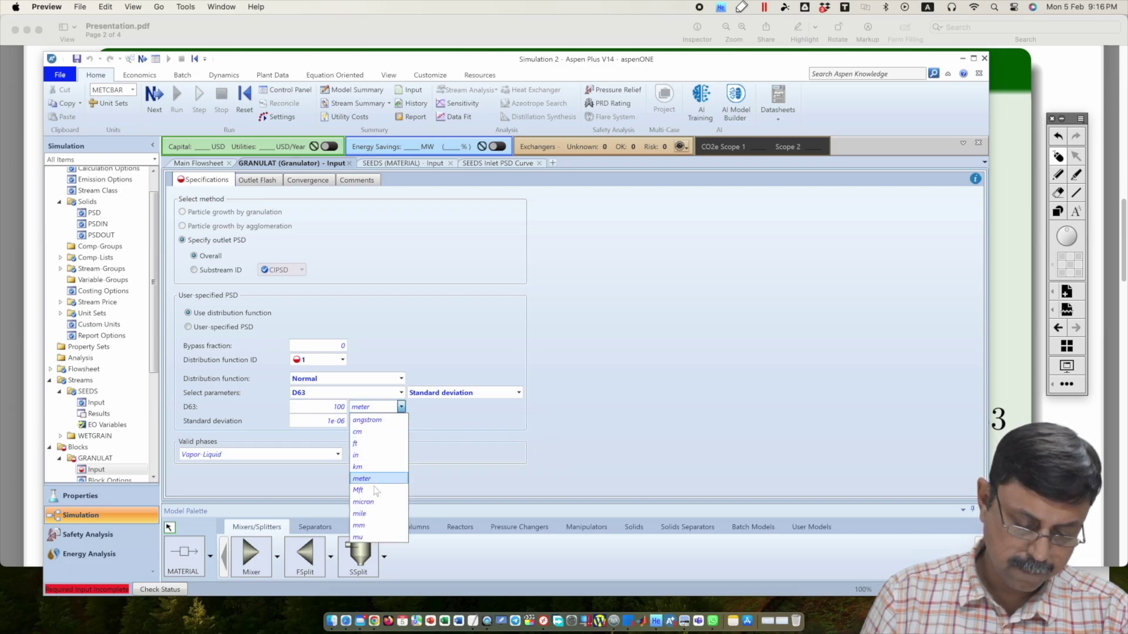
pyautogui.click(363, 502)
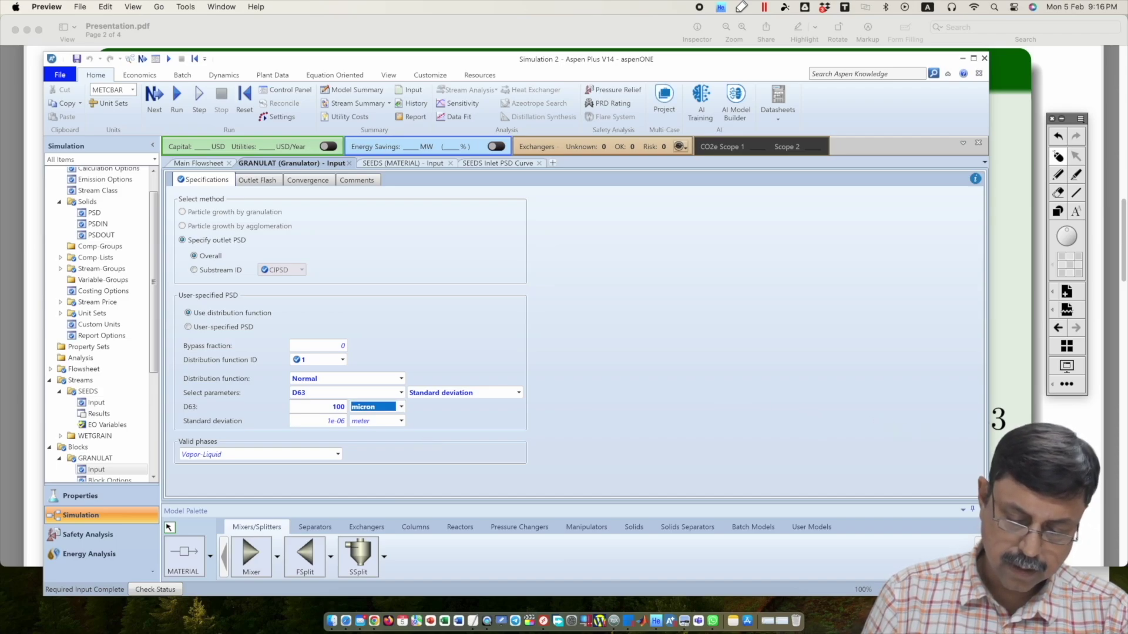
# Recheck the example in Presentation.pdf and set the outlet distribution's standard deviation to 10 micron
pyautogui.press('super+Tab')
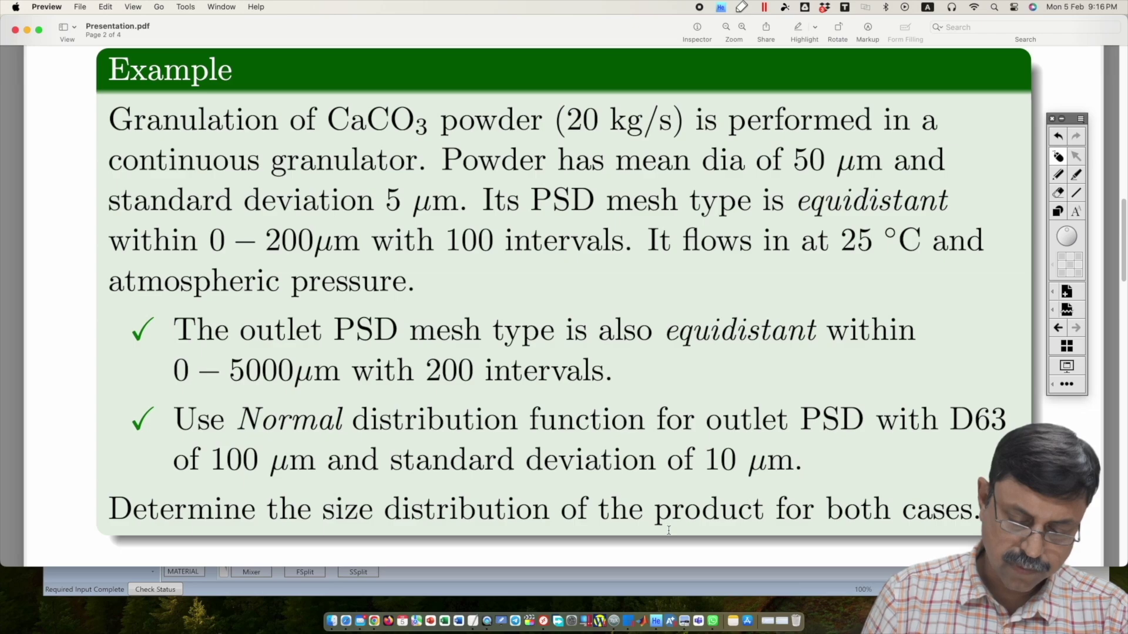
pyautogui.click(452, 588)
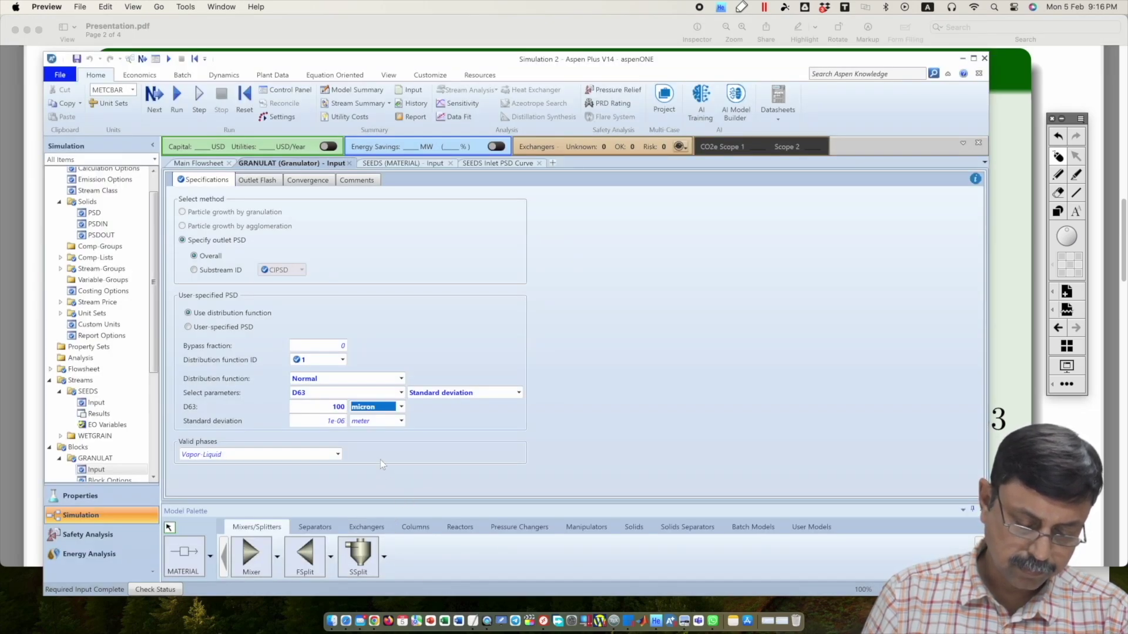
pyautogui.click(401, 421)
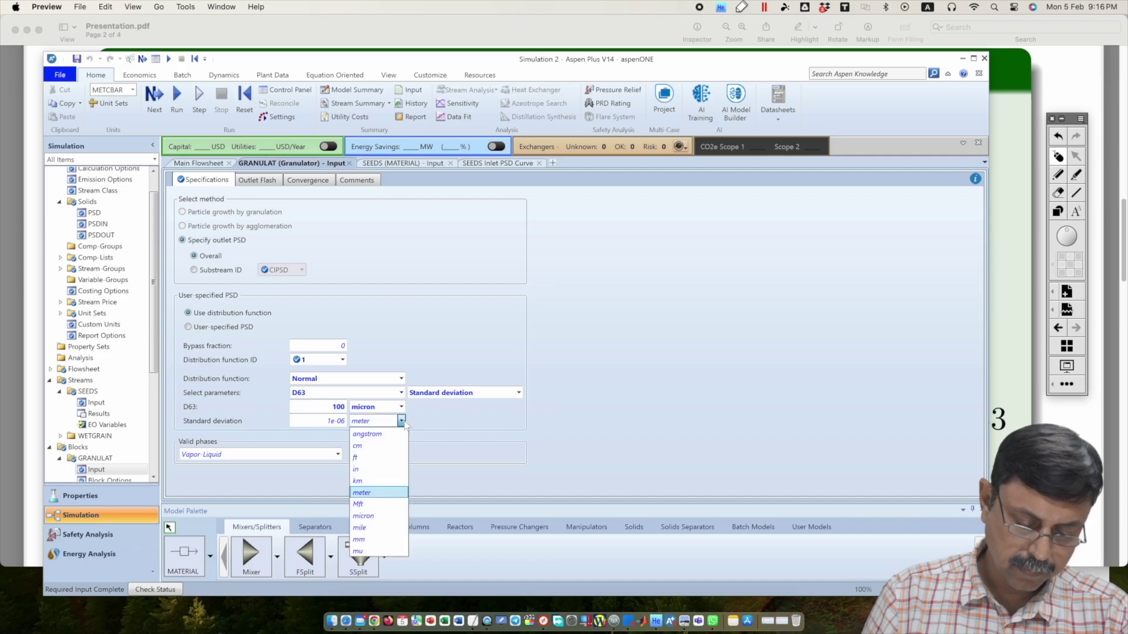
pyautogui.click(363, 515)
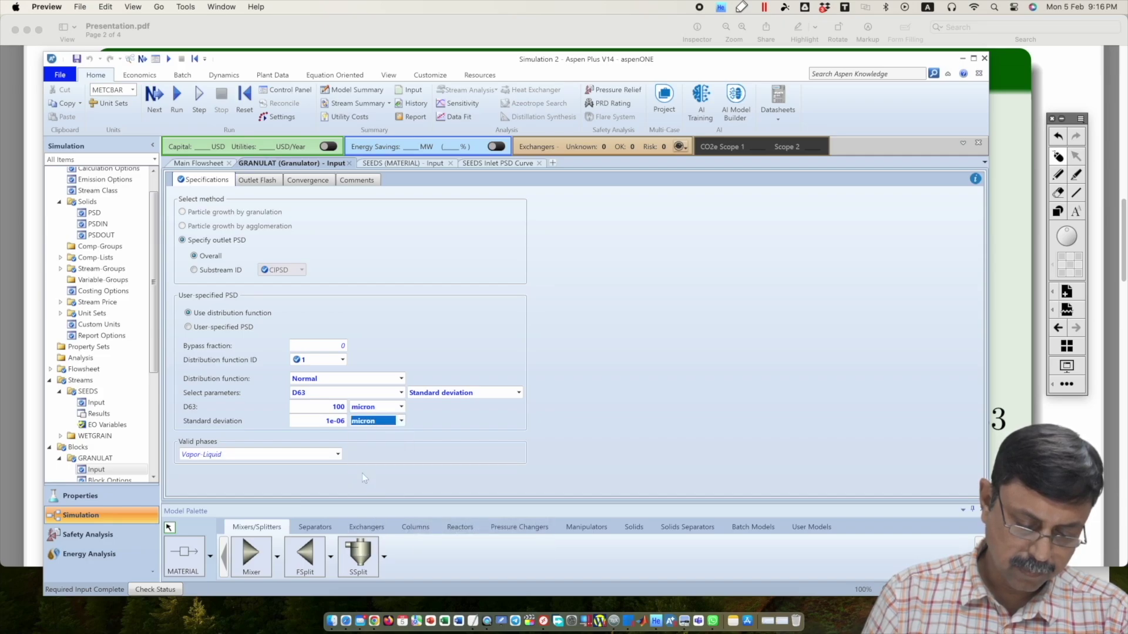
pyautogui.click(336, 423)
pyautogui.write('1')
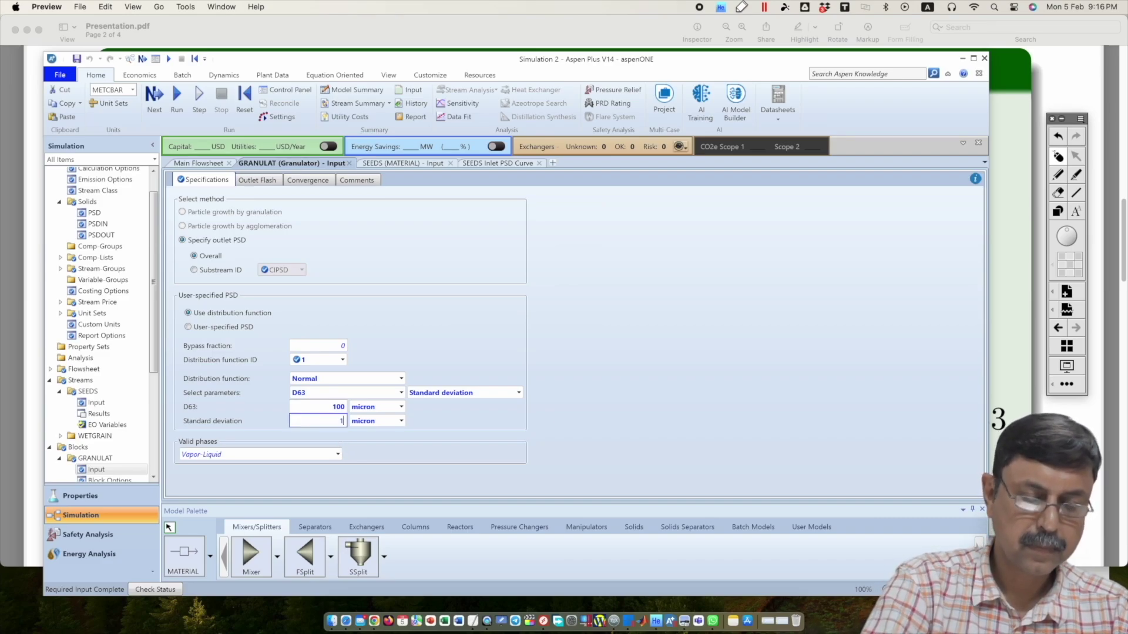
pyautogui.write('0')
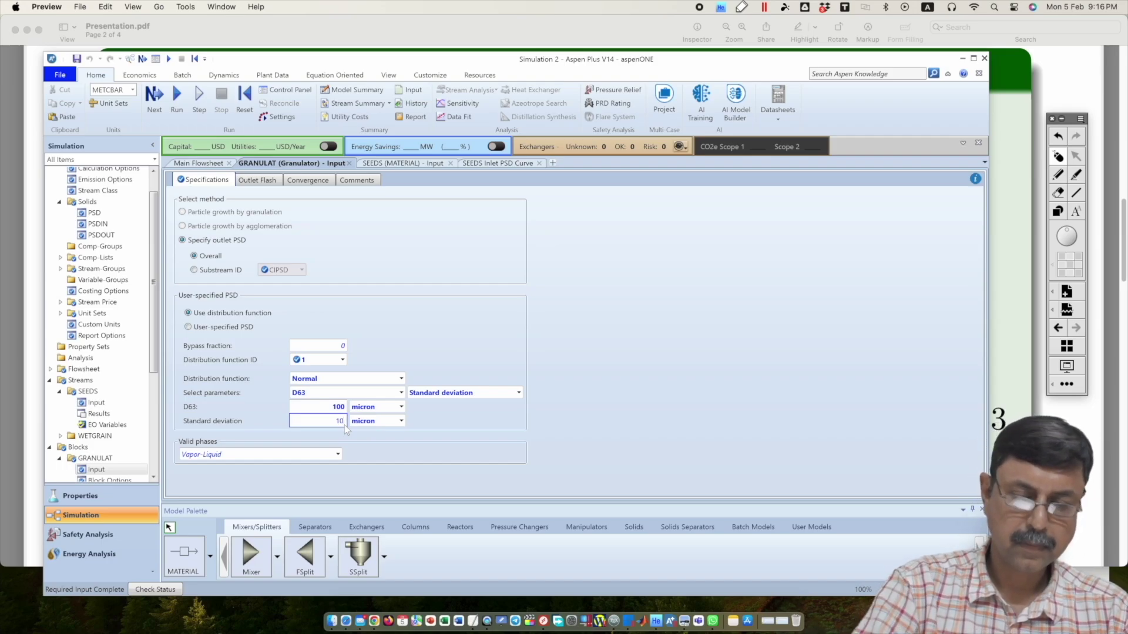
pyautogui.press('Return')
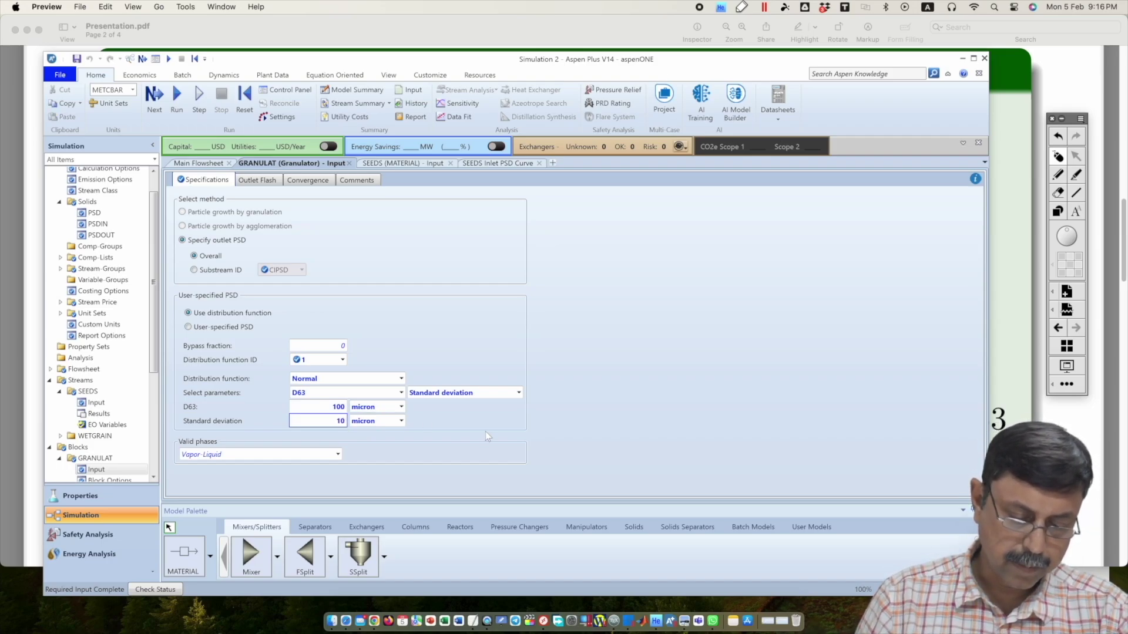
# Run the simulation and plot the particle size distribution curves for the GRANULAT block
pyautogui.click(542, 393)
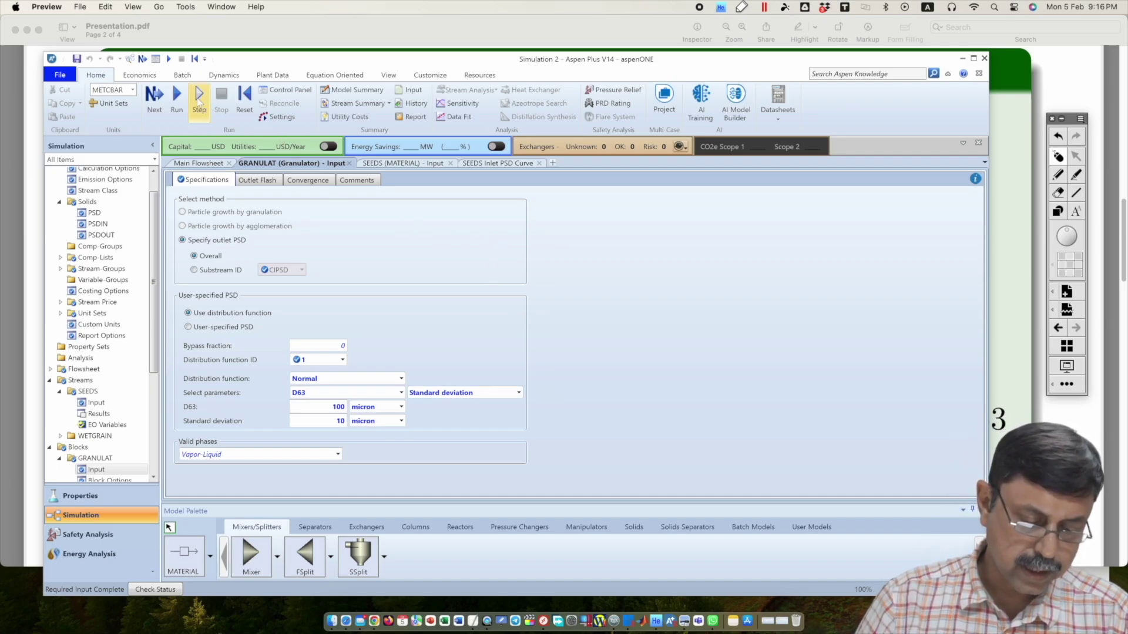
pyautogui.click(181, 96)
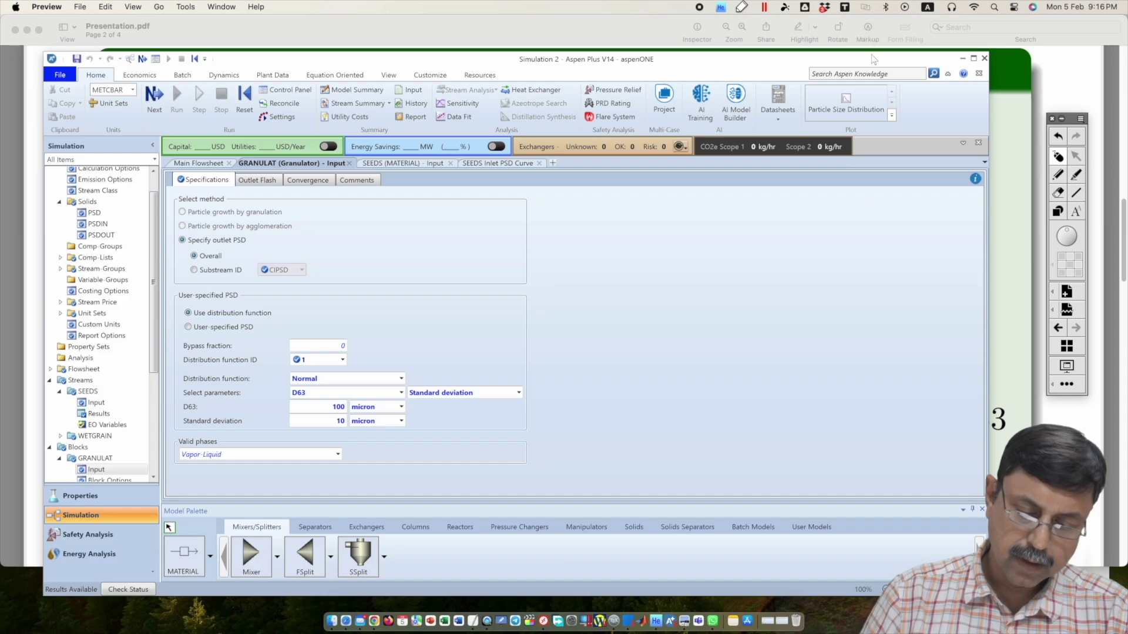
pyautogui.click(848, 101)
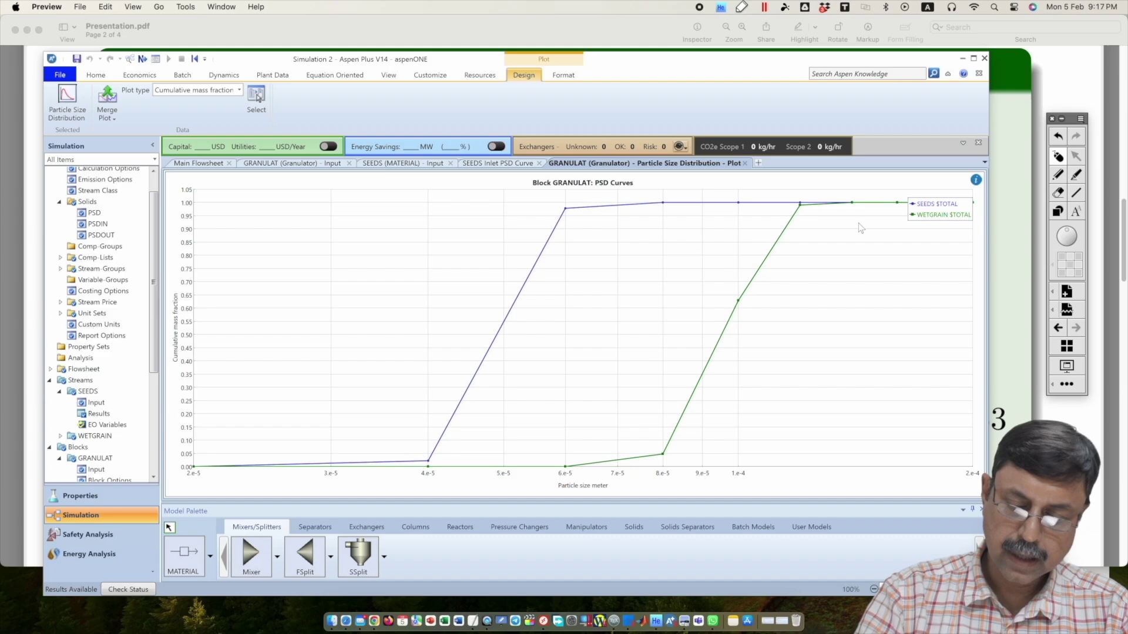
# Annotate the PSD plot with red freehand S-curves over the SEEDS and WETGRAIN lines and an arrow from SEEDS to WETGRAIN
pyautogui.moveTo(201, 467)
pyautogui.mouseDown()
pyautogui.moveTo(312, 474)
pyautogui.moveTo(416, 453)
pyautogui.moveTo(496, 324)
pyautogui.moveTo(643, 197)
pyautogui.moveTo(894, 192)
pyautogui.mouseUp()
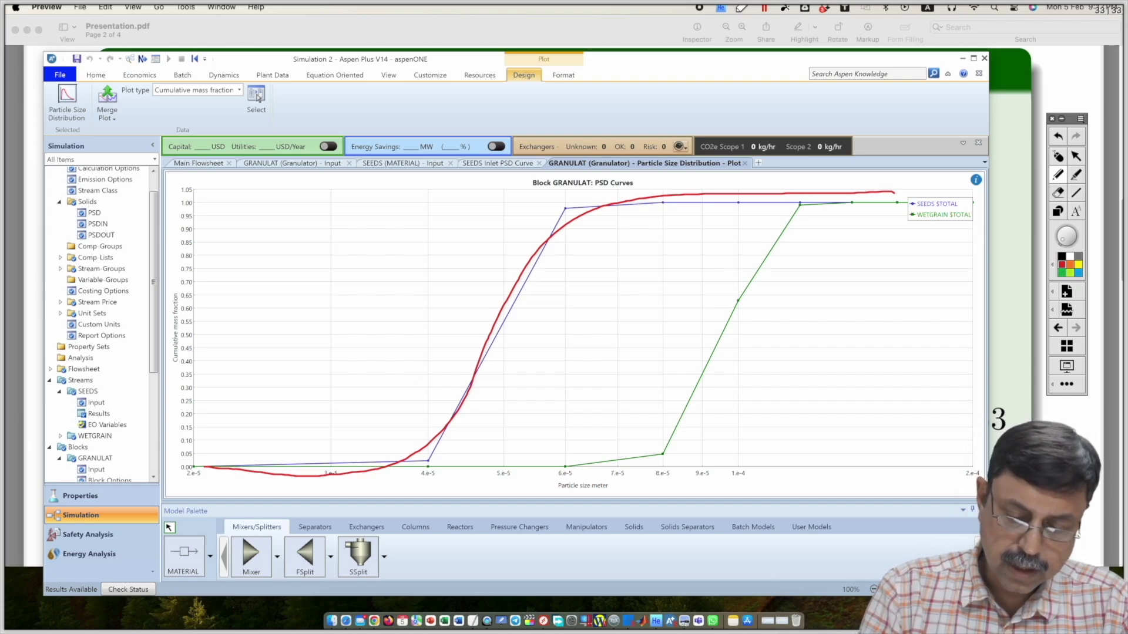
pyautogui.moveTo(894, 205)
pyautogui.mouseDown()
pyautogui.moveTo(837, 207)
pyautogui.moveTo(750, 287)
pyautogui.moveTo(655, 439)
pyautogui.moveTo(487, 467)
pyautogui.mouseUp()
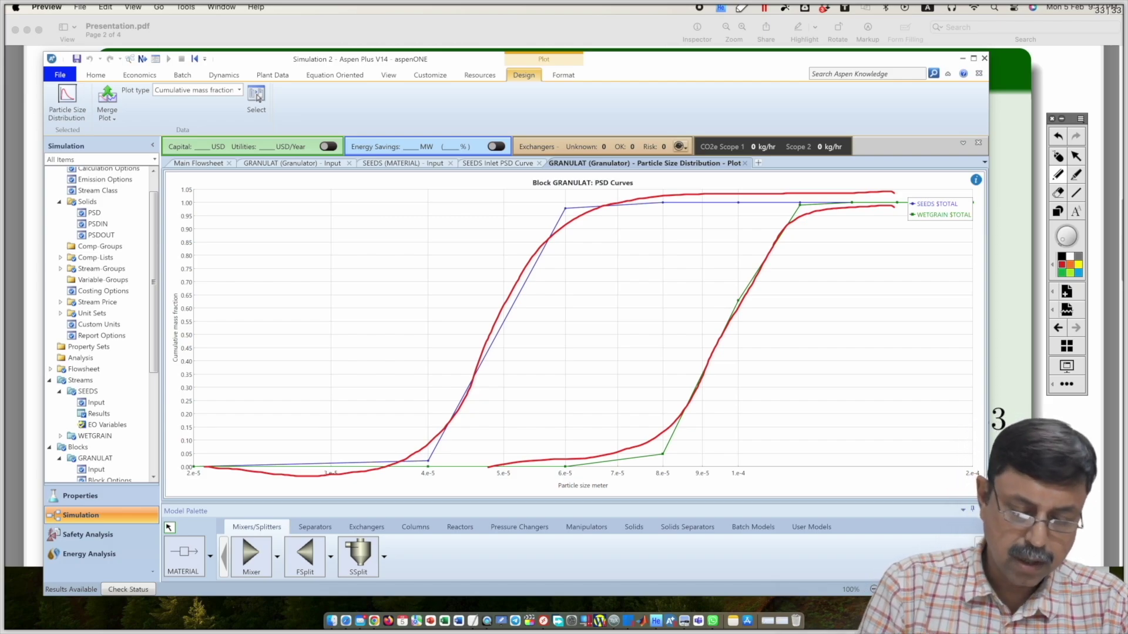
pyautogui.moveTo(509, 326); pyautogui.dragTo(671, 331)
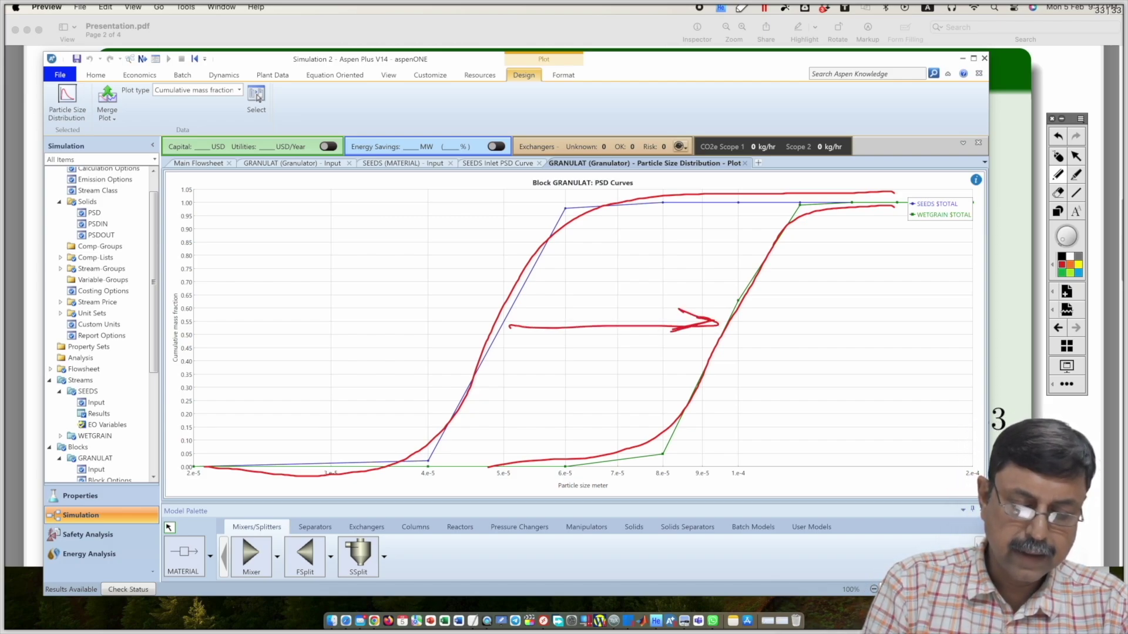
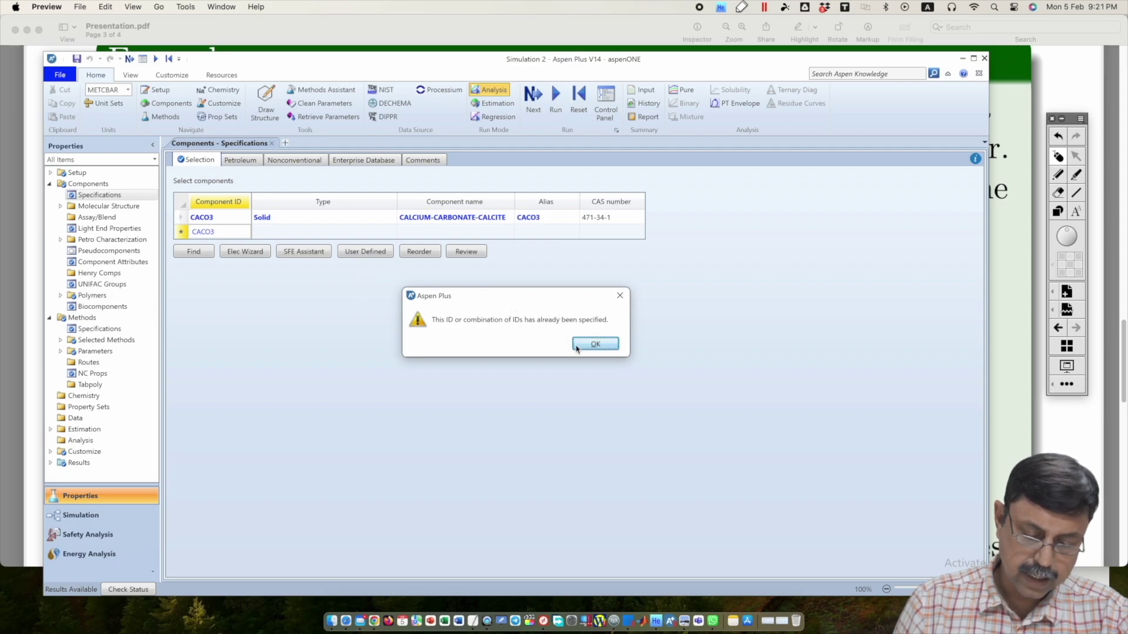
pyautogui.click(595, 344)
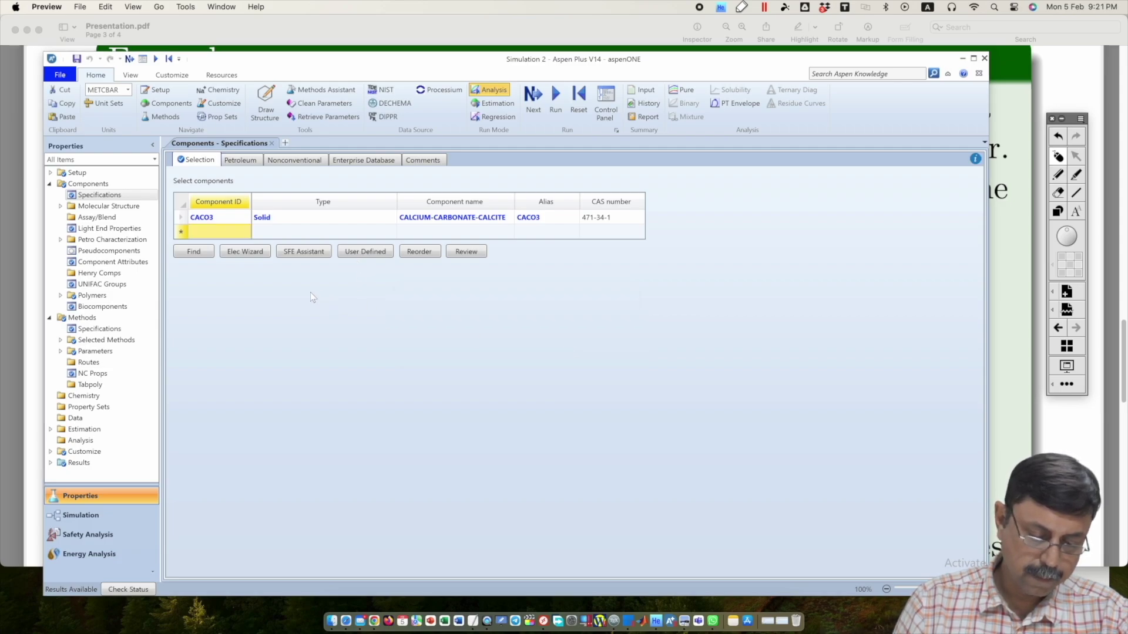
pyautogui.write('CA')
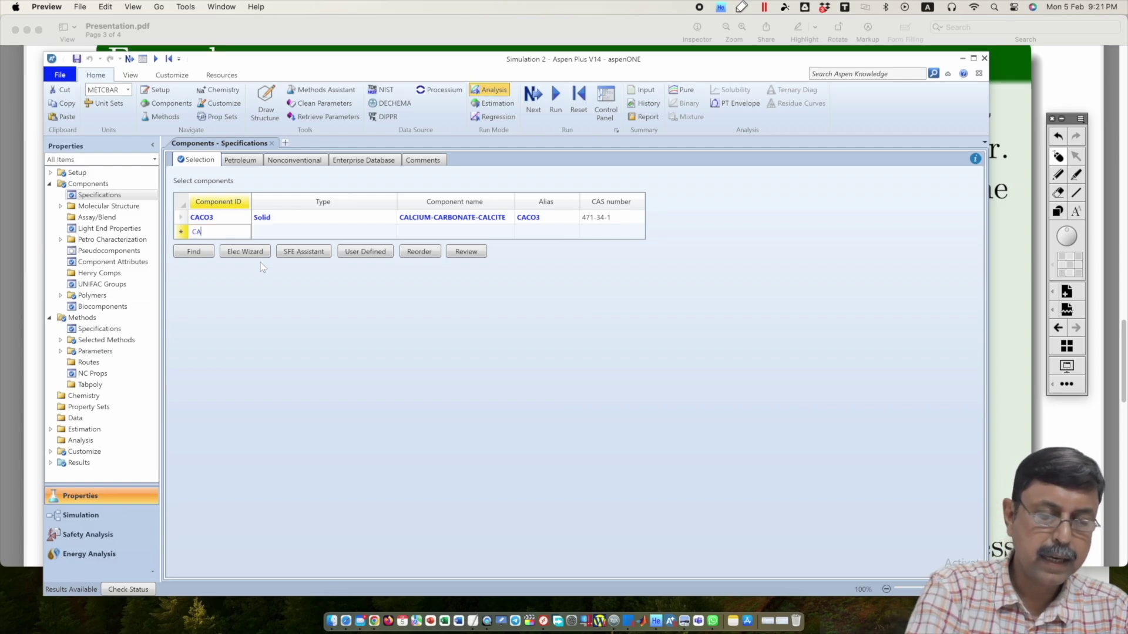
pyautogui.write('CO3')
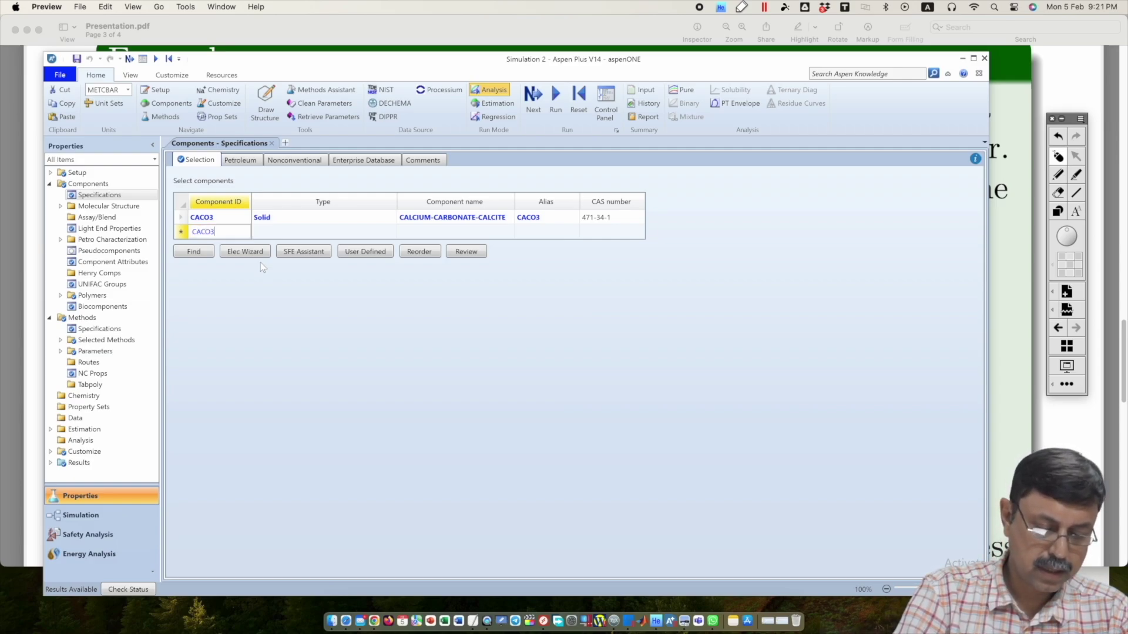
pyautogui.press('BackSpace')
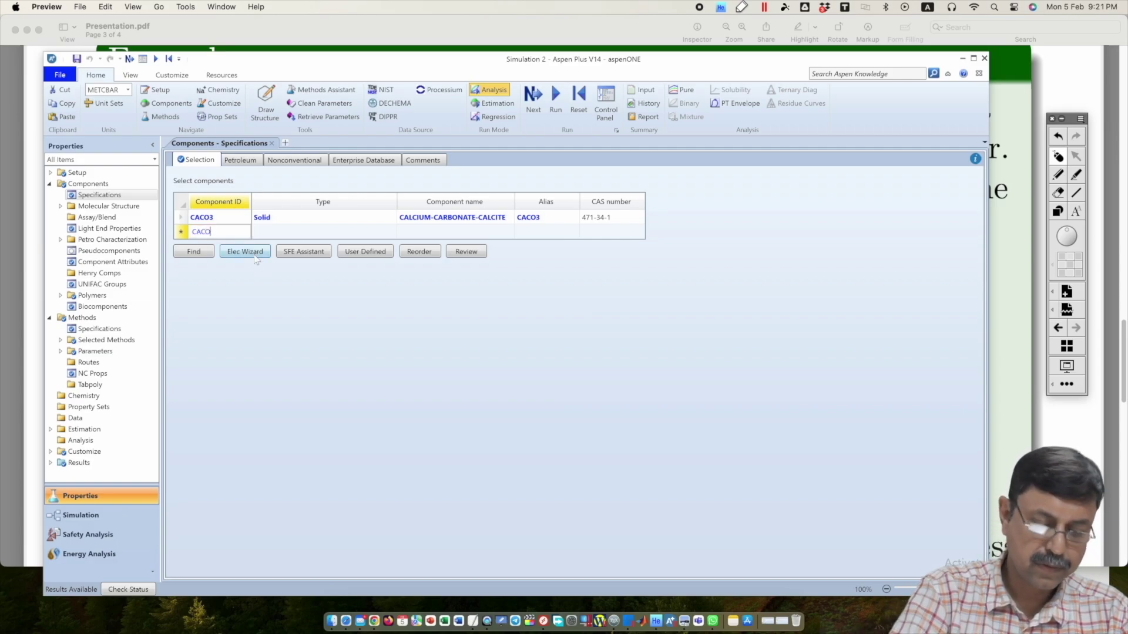
pyautogui.press('BackSpace')
pyautogui.press('BackSpace')
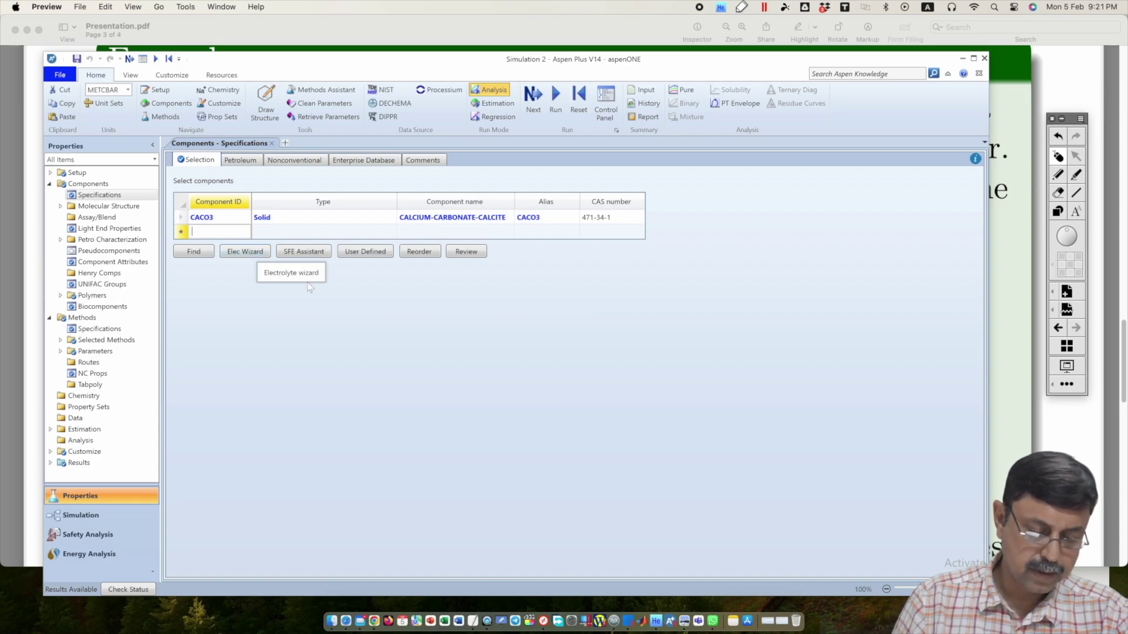
# Rename the solid component CACO3 to CACO3-S
pyautogui.click(223, 219)
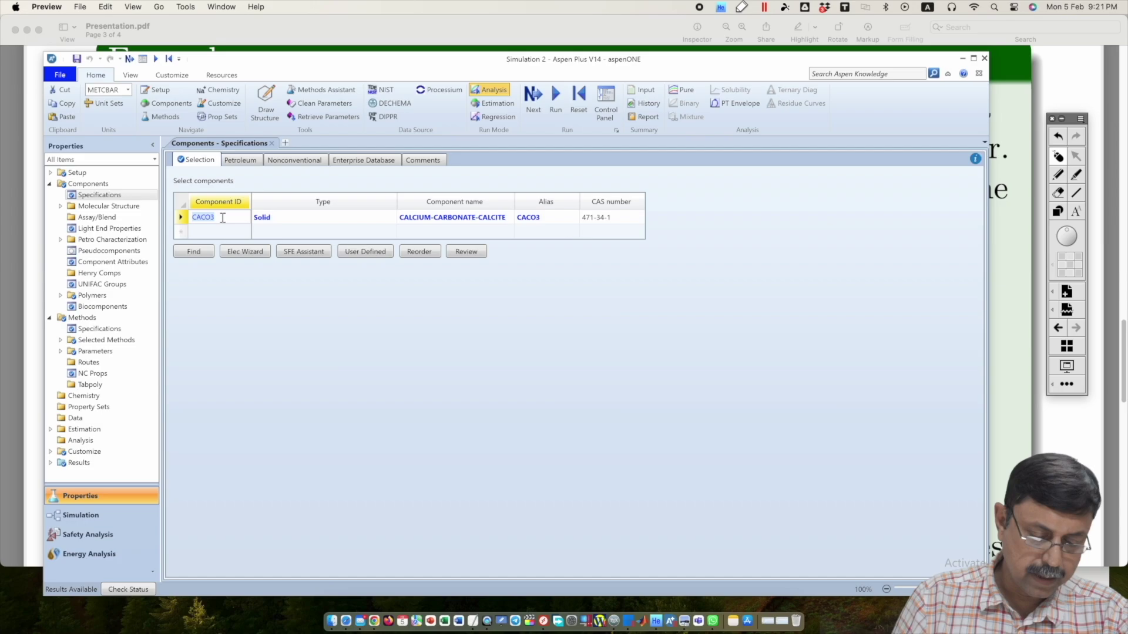
pyautogui.click(223, 218)
pyautogui.write('S')
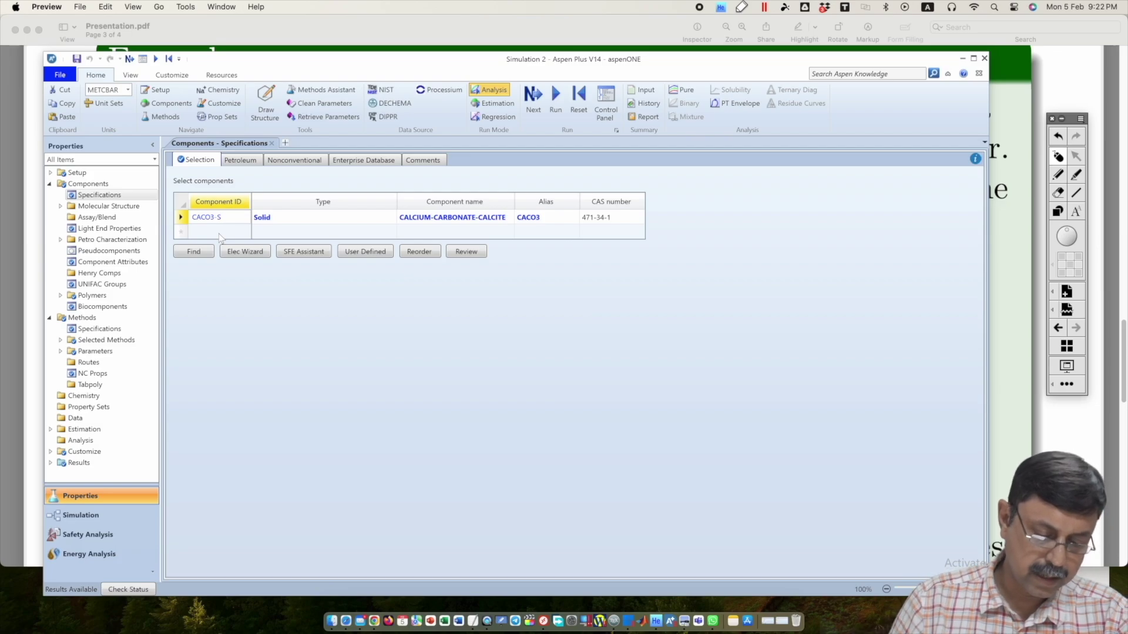
pyautogui.press('Return')
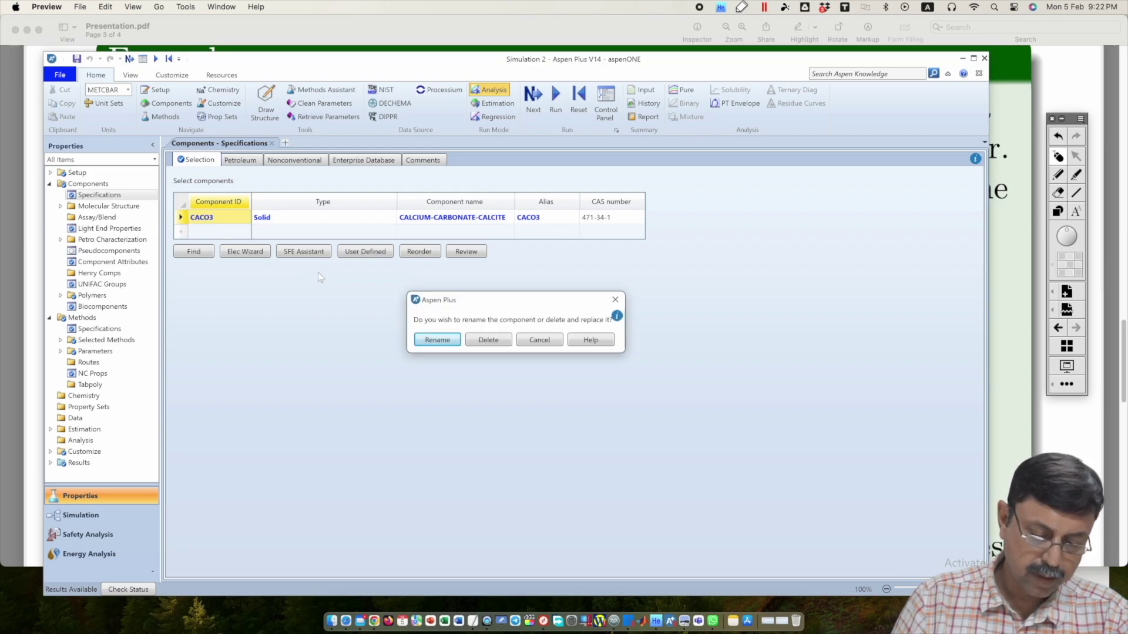
pyautogui.press('Return')
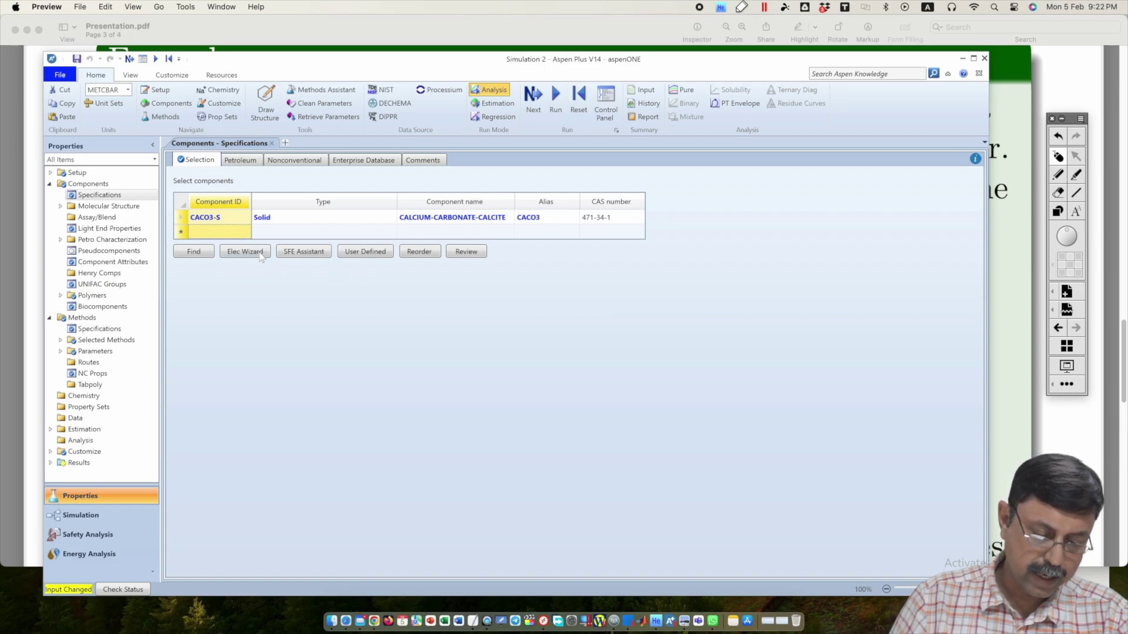
# Add CACO3, GLYCEROL and AIR to the component list and rerun the properties calculation
pyautogui.click(247, 235)
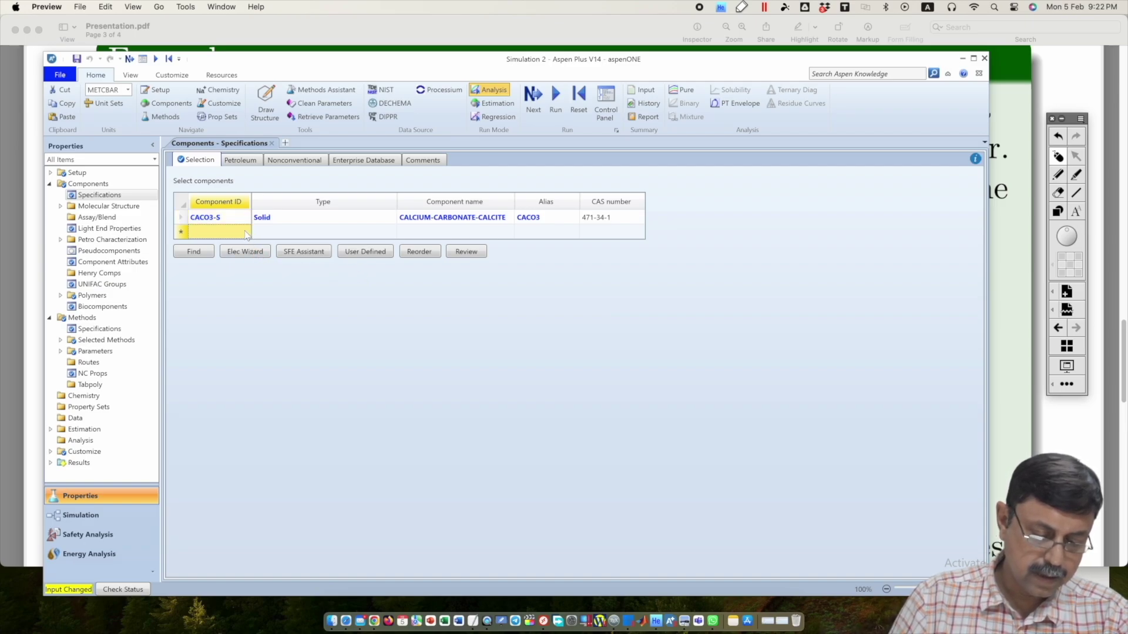
pyautogui.write('CACO3')
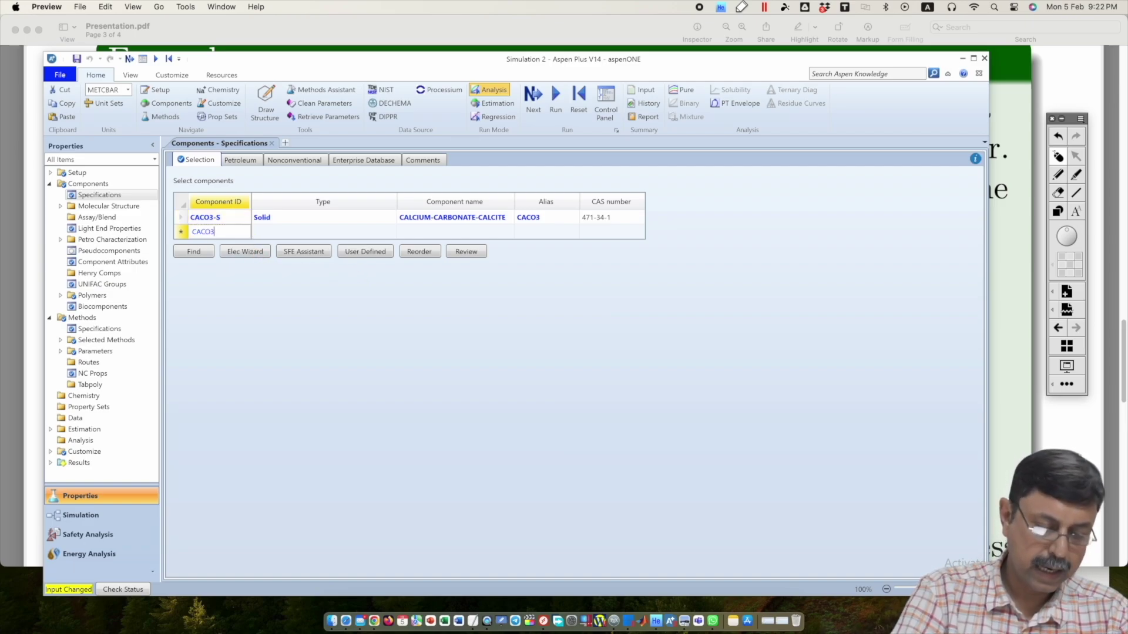
pyautogui.press('Return')
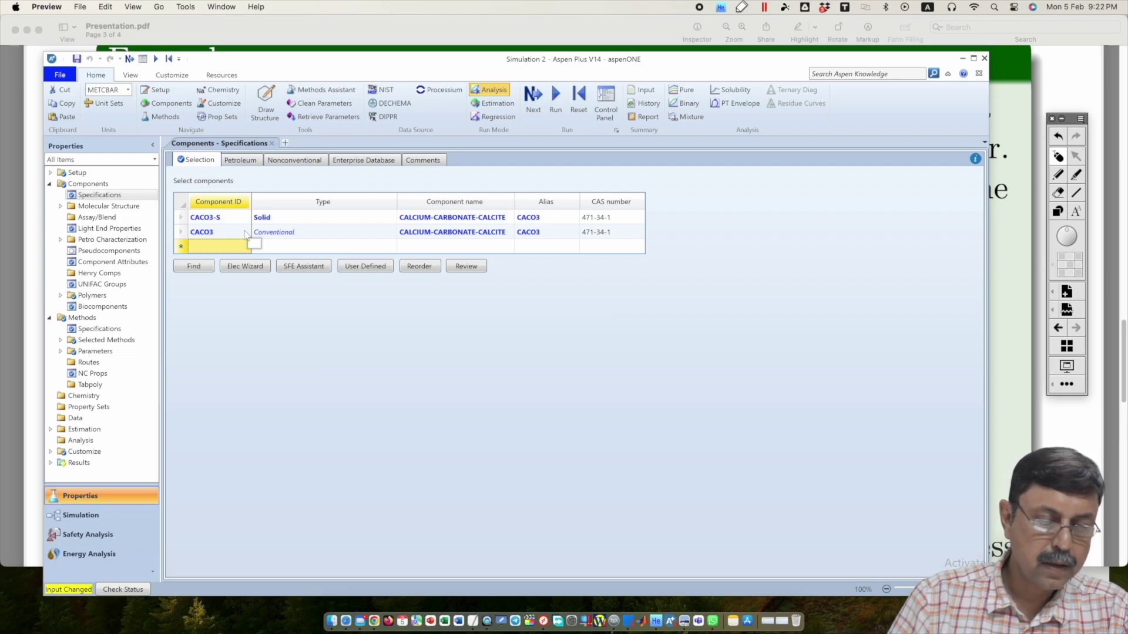
pyautogui.write('CL')
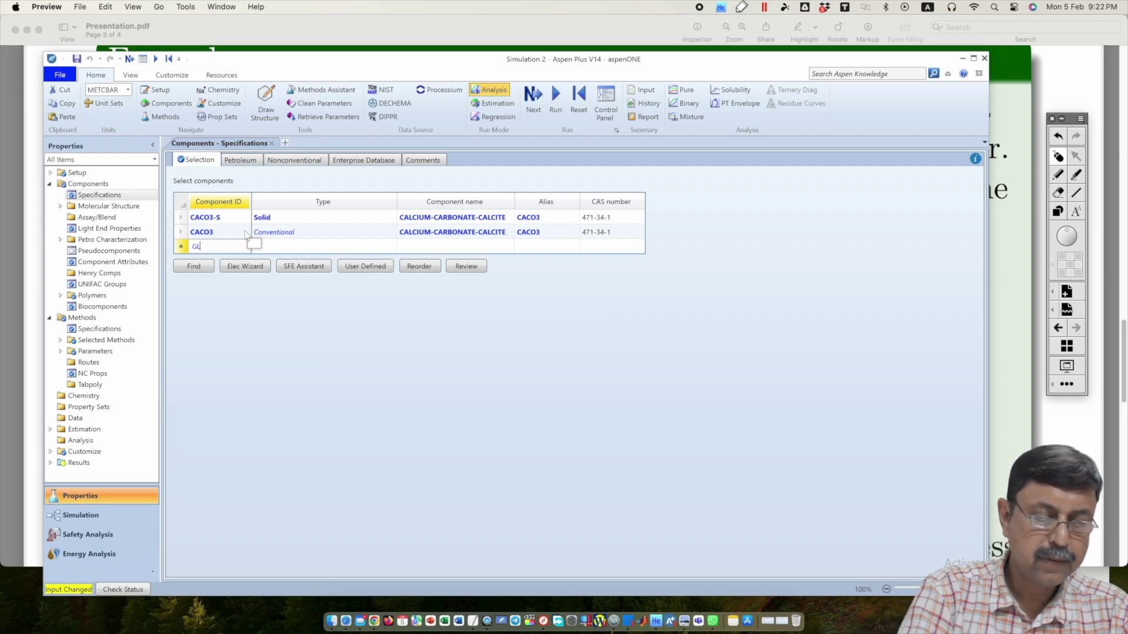
pyautogui.write('YCEROL')
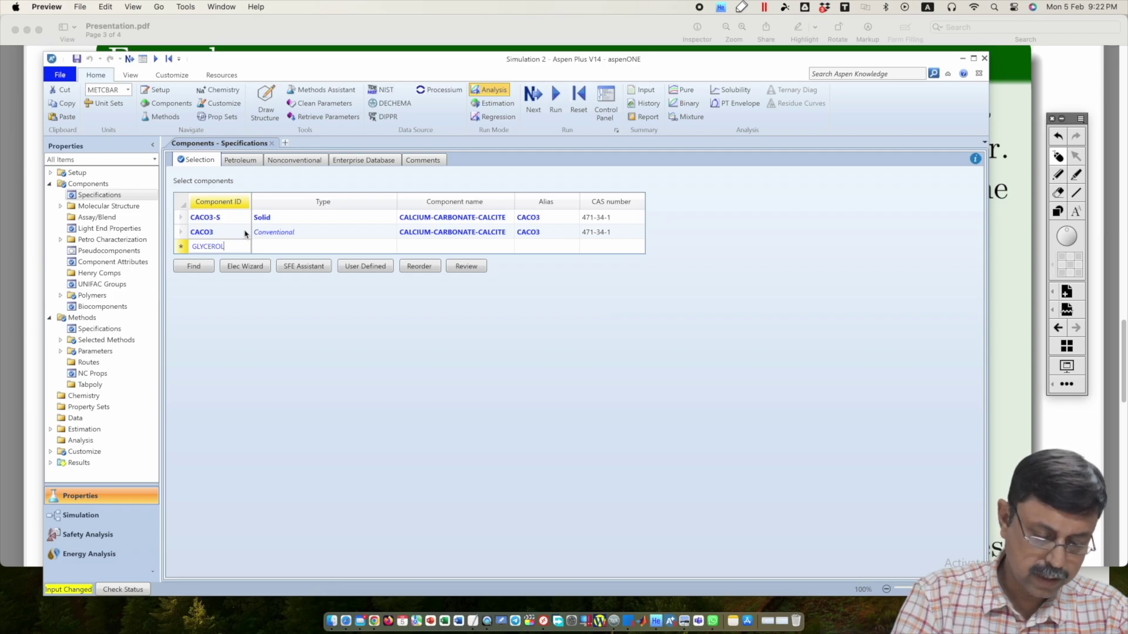
pyautogui.press('Return')
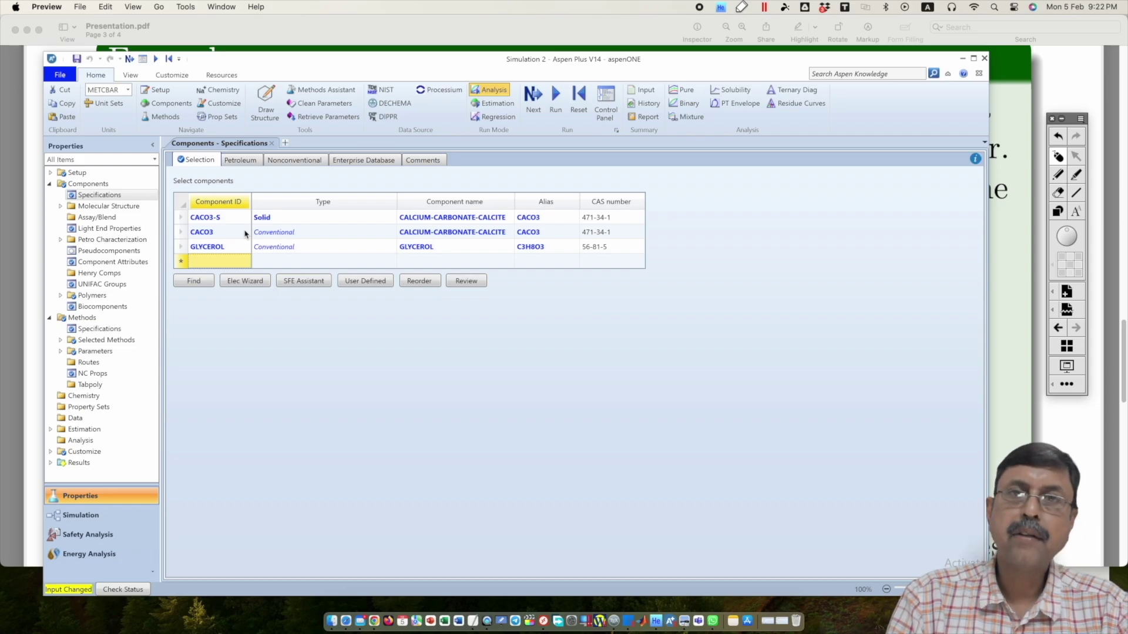
pyautogui.write('AIR')
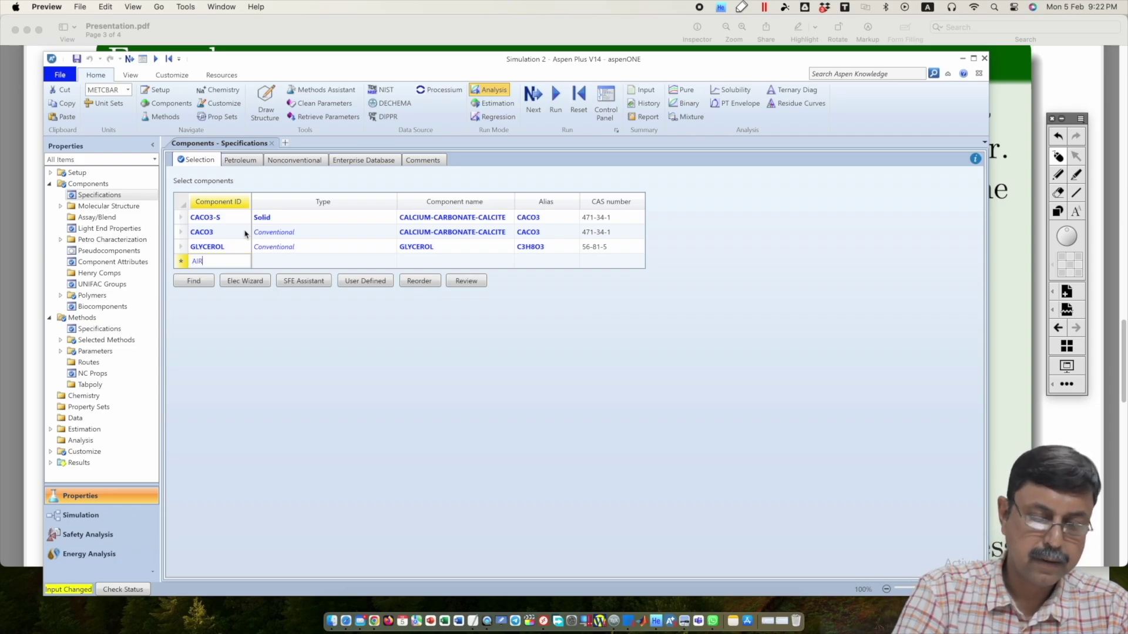
pyautogui.press('Return')
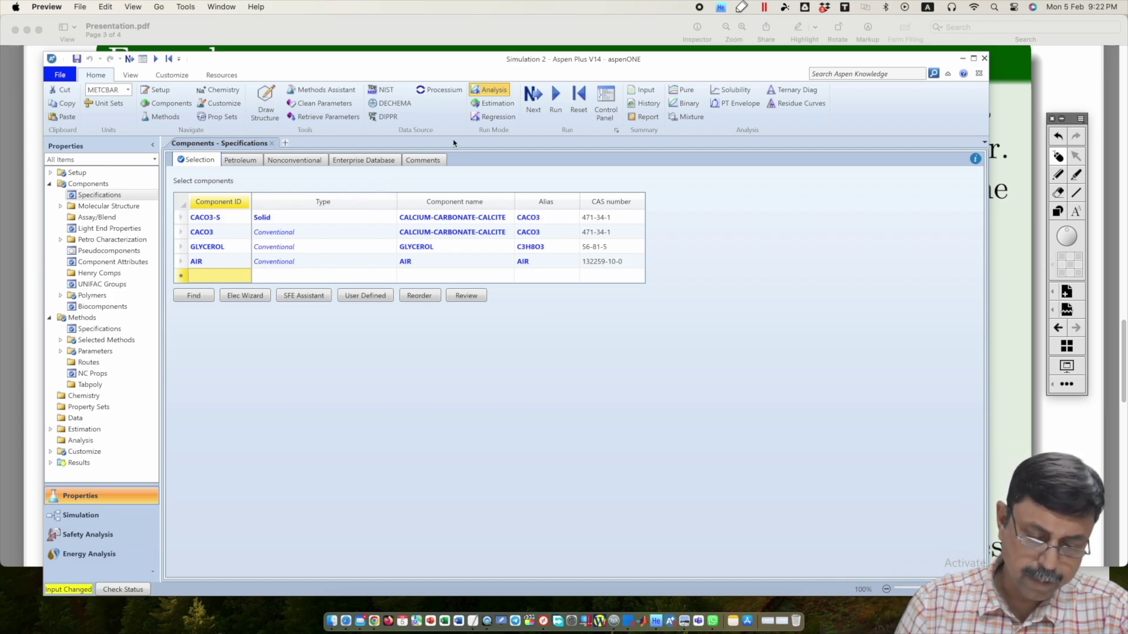
pyautogui.click(531, 94)
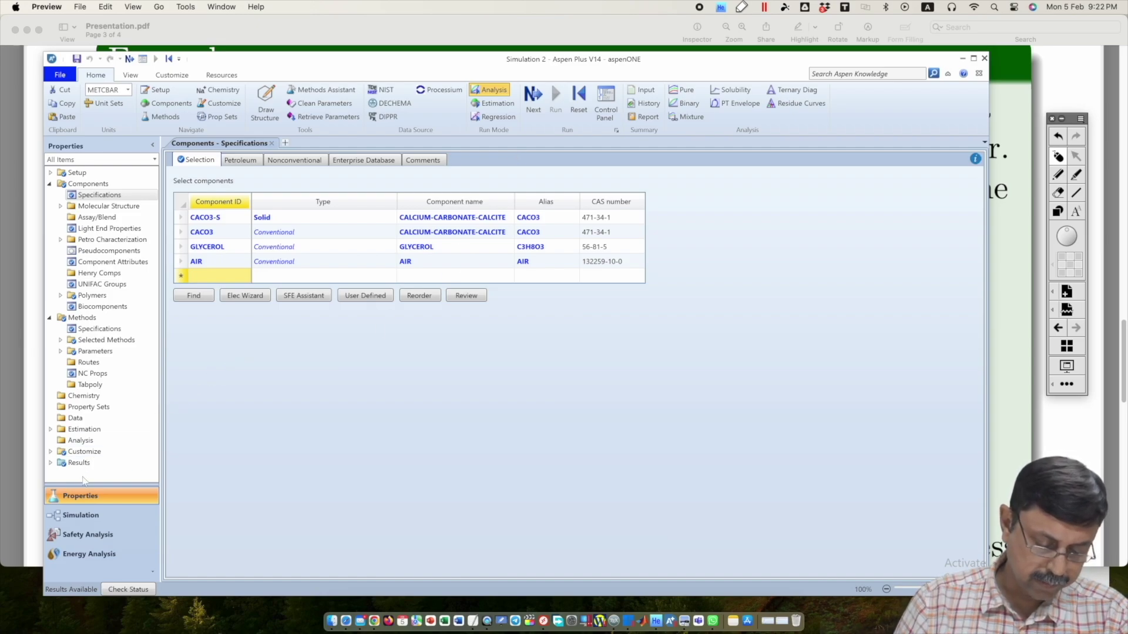
# Return to the simulation's main flowsheet and connect a material feed stream to the GRANULAT block's spray nozzle inlet
pyautogui.click(80, 516)
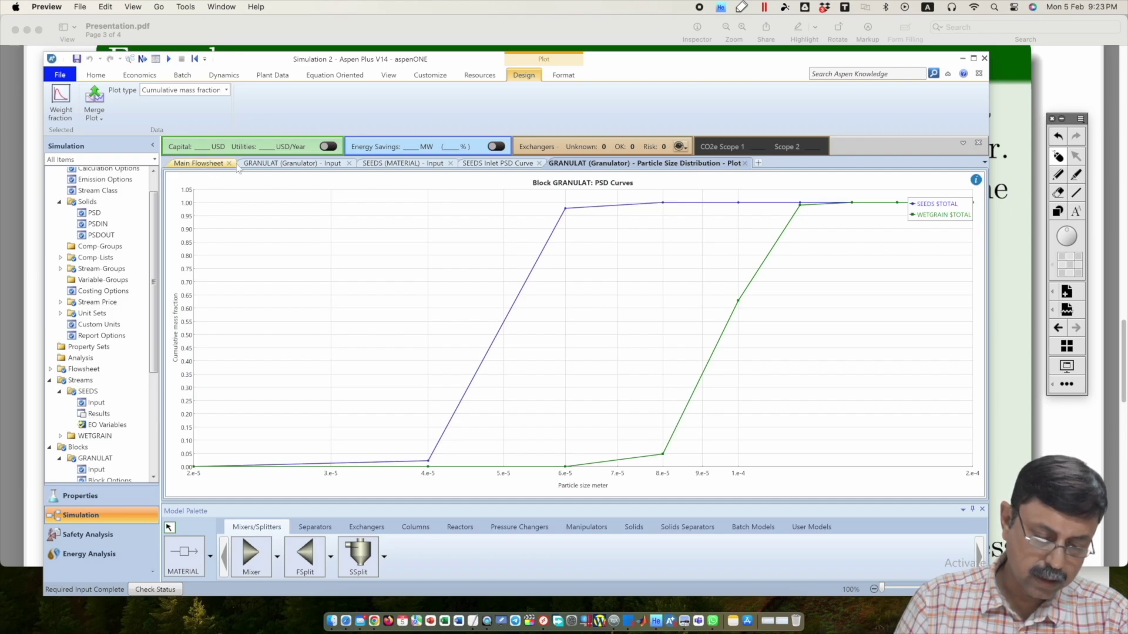
pyautogui.click(201, 164)
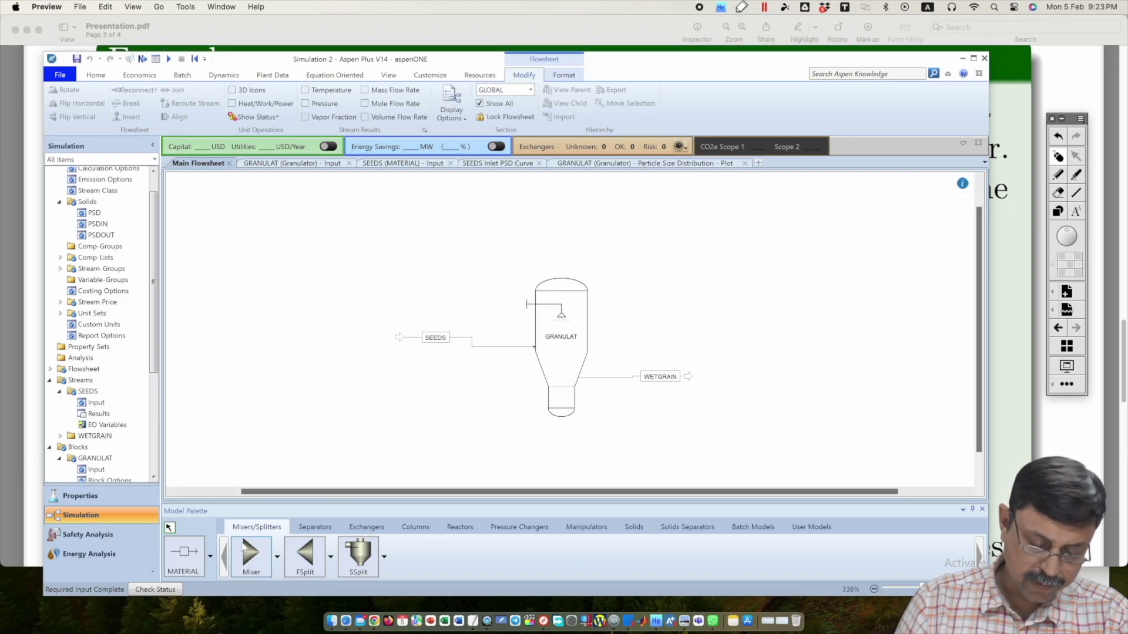
pyautogui.click(185, 555)
pyautogui.click(524, 306)
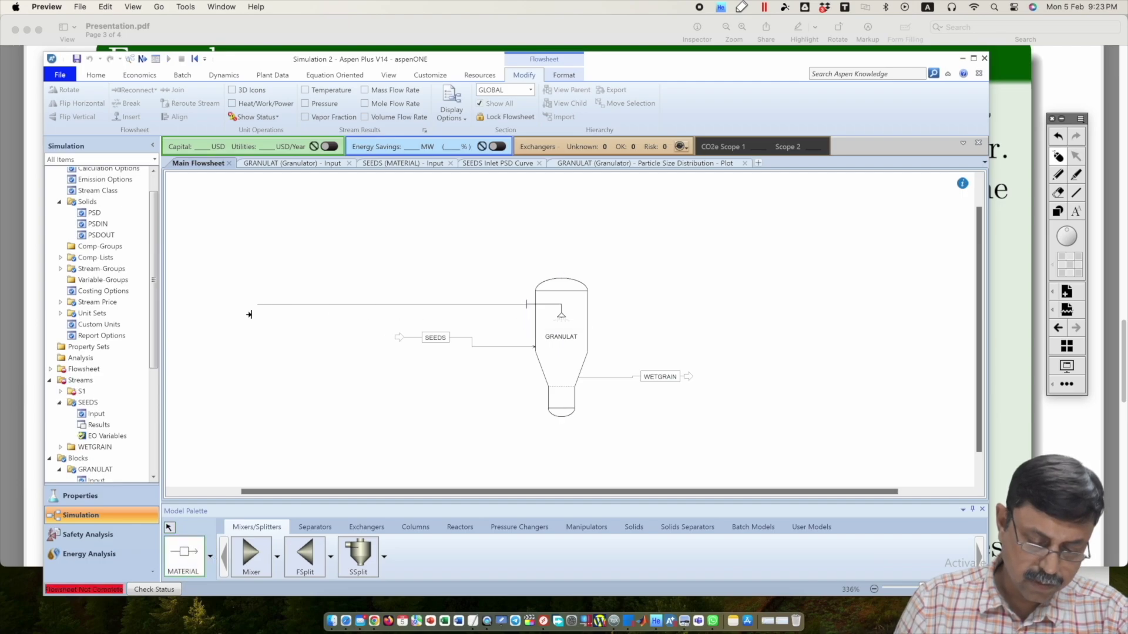
pyautogui.click(291, 306)
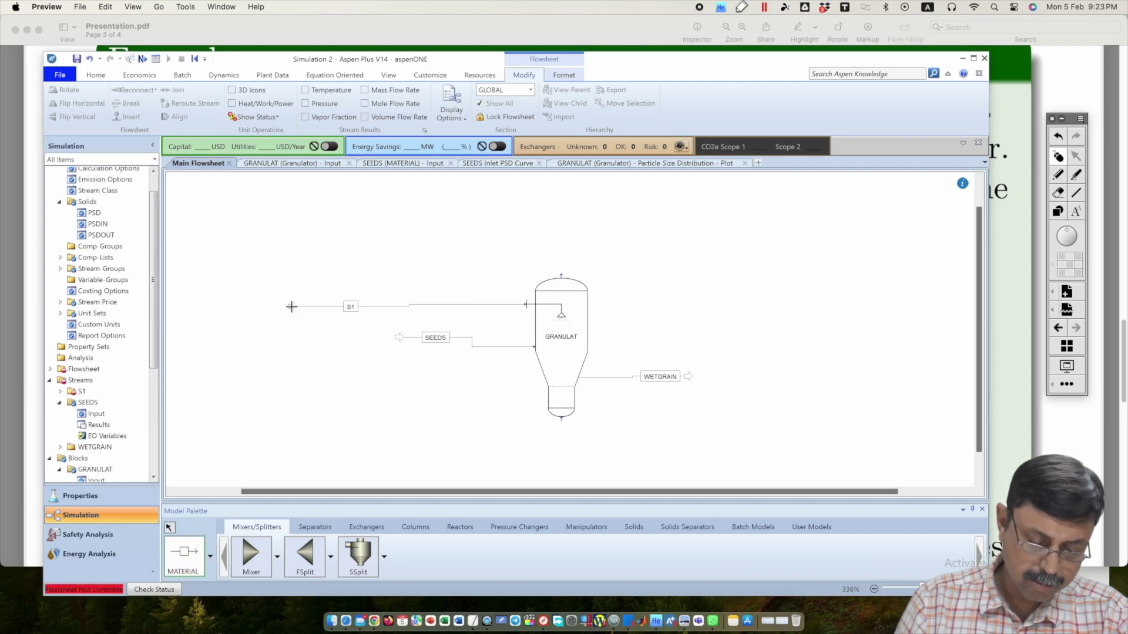
pyautogui.click(168, 528)
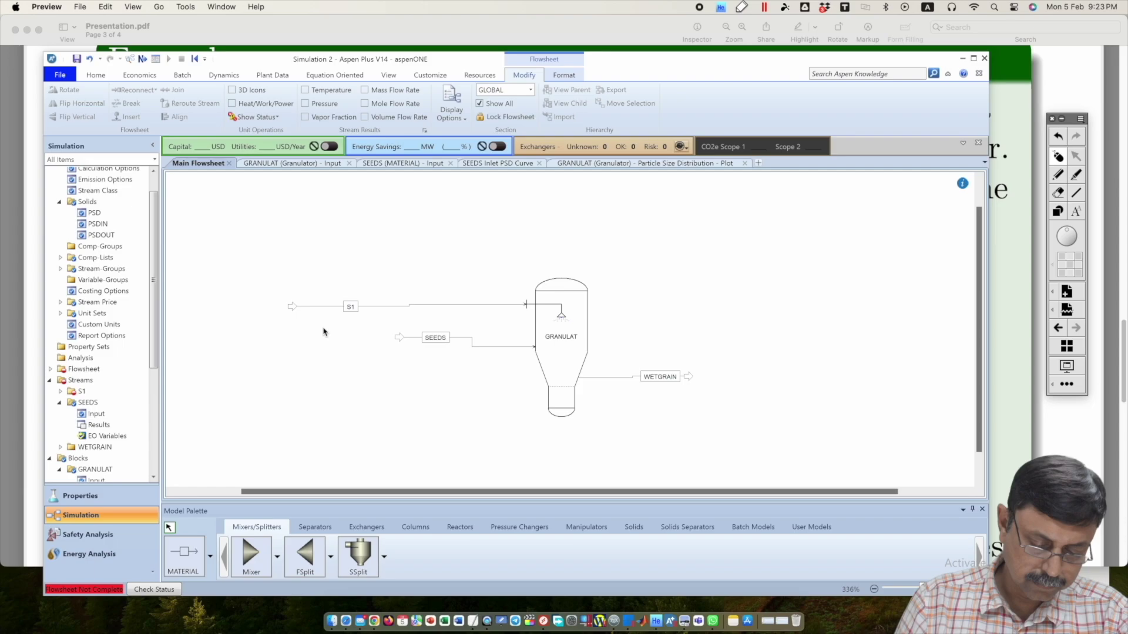
# Rename the new feed stream as BINDER
pyautogui.click(349, 310)
pyautogui.write('B')
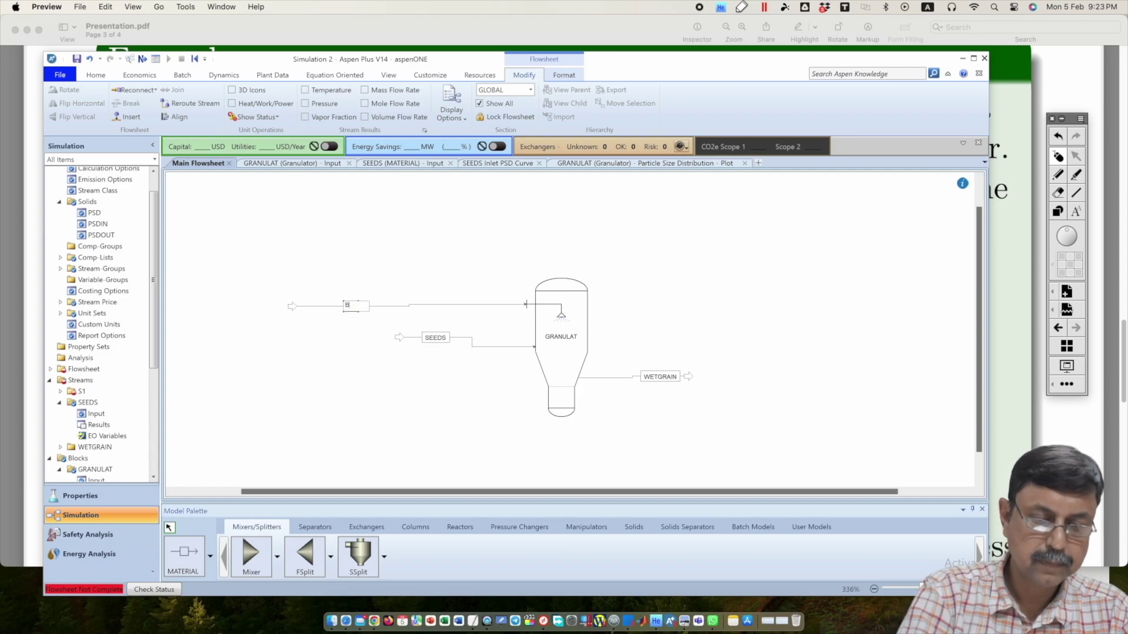
pyautogui.write('INDER')
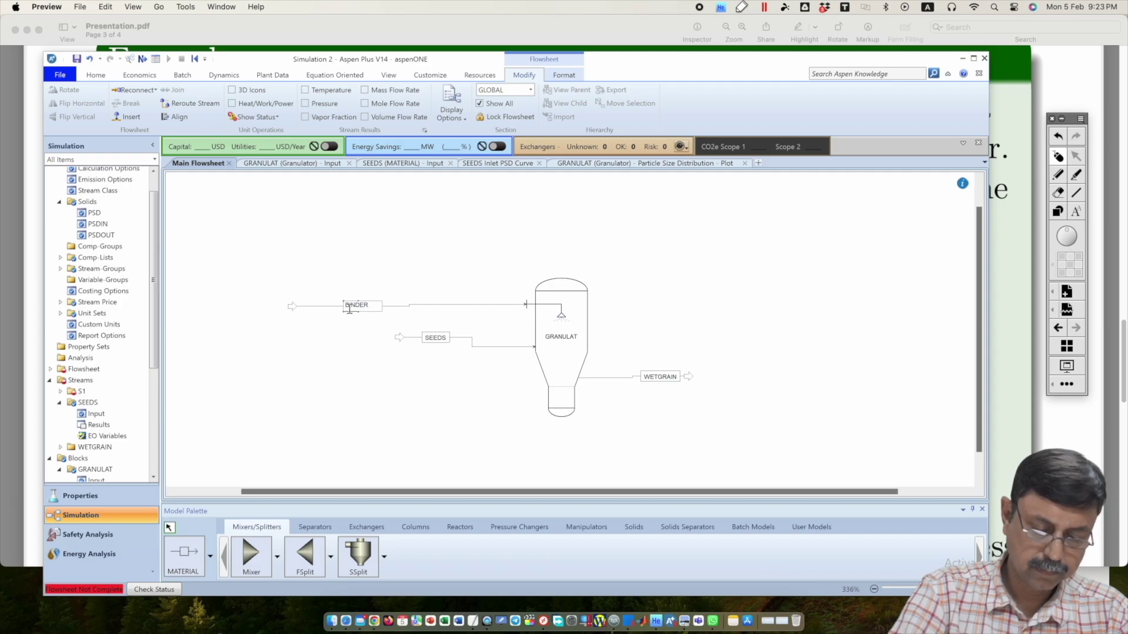
pyautogui.press('Return')
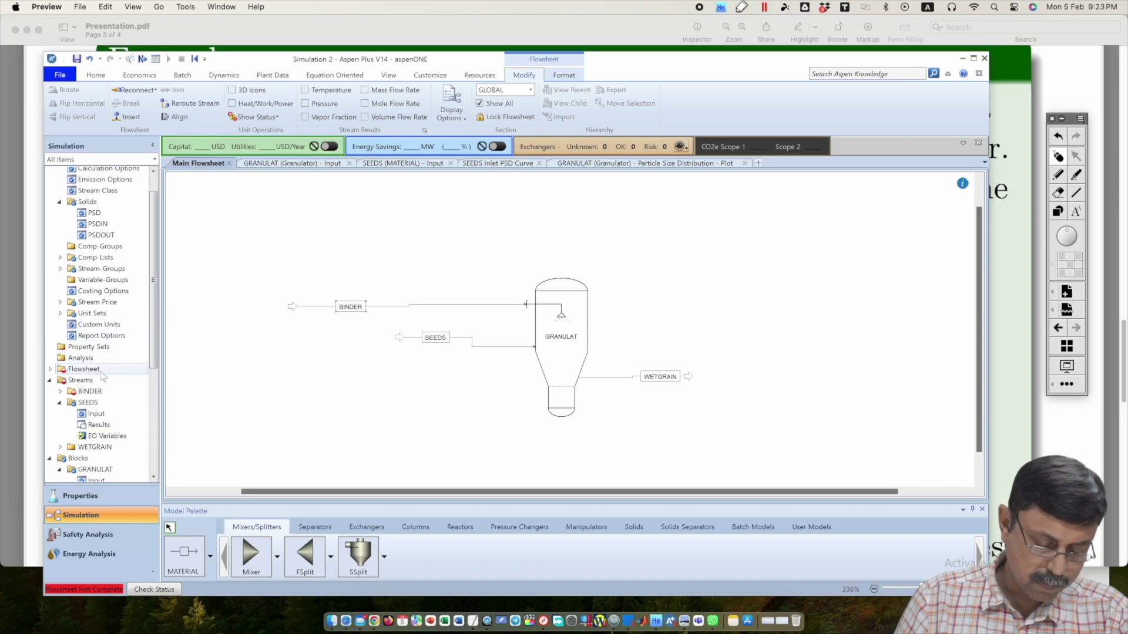
# Open the BINDER stream's input form and check the binder feed data in Presentation.pdf
pyautogui.click(60, 391)
pyautogui.click(91, 403)
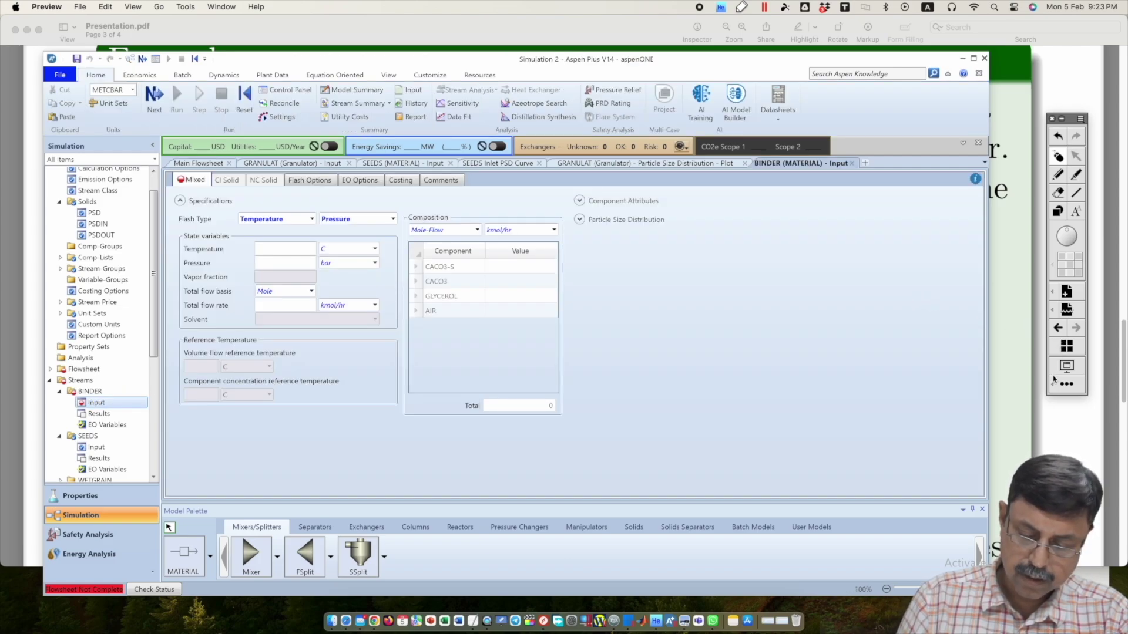
pyautogui.click(1043, 424)
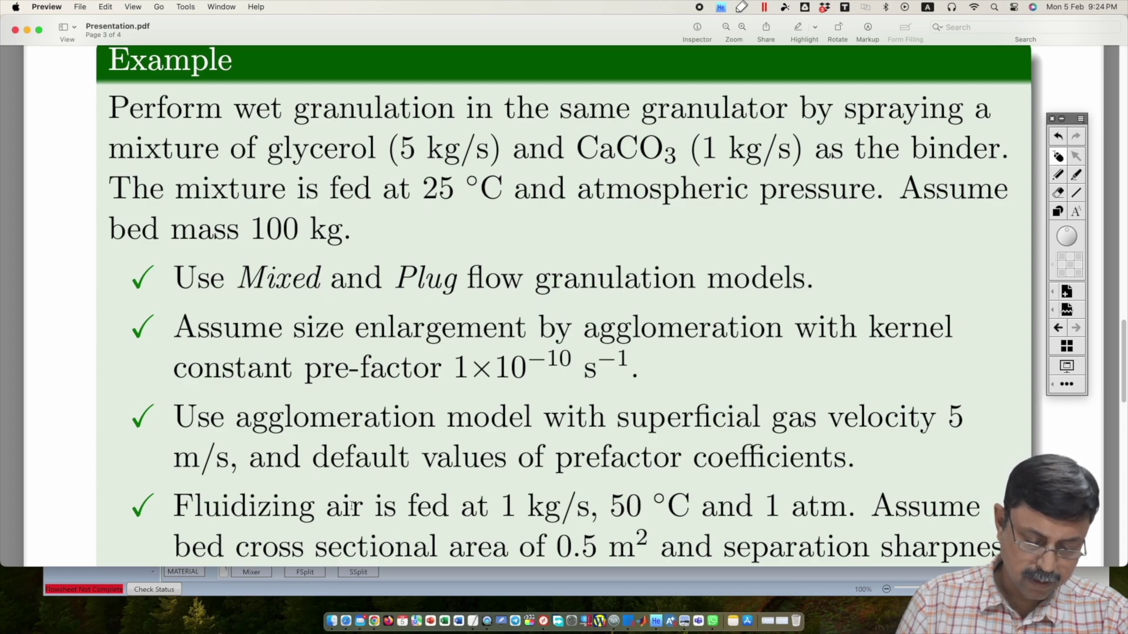
pyautogui.click(372, 582)
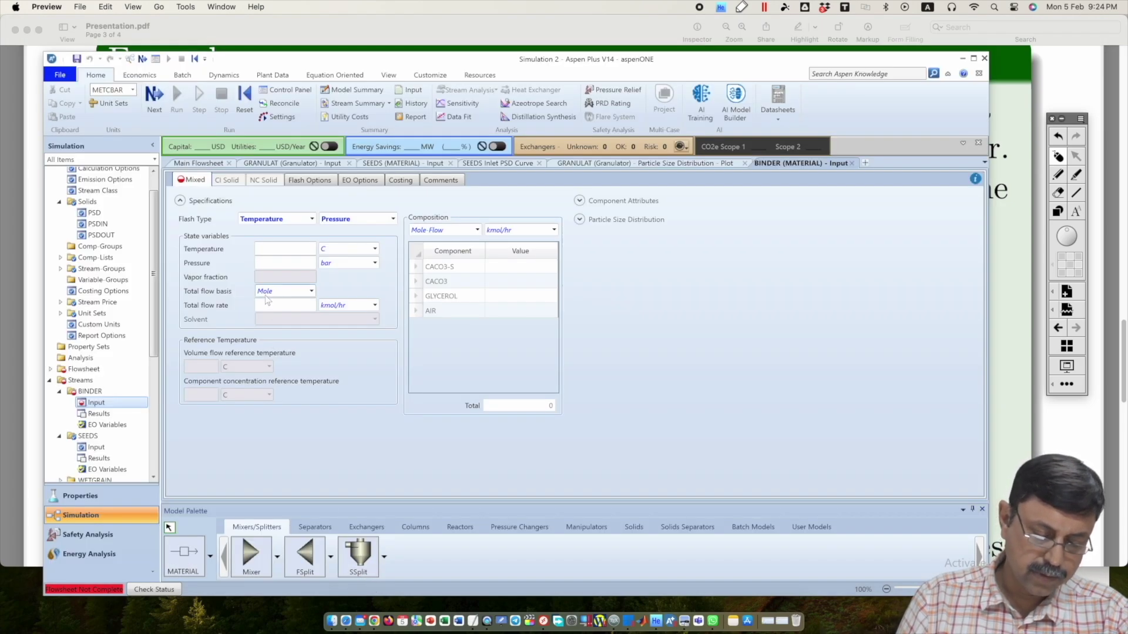
# Specify the BINDER composition as mass flow in kg/sec, with 1 for CACO3 and 5 for GLYCEROL
pyautogui.click(458, 231)
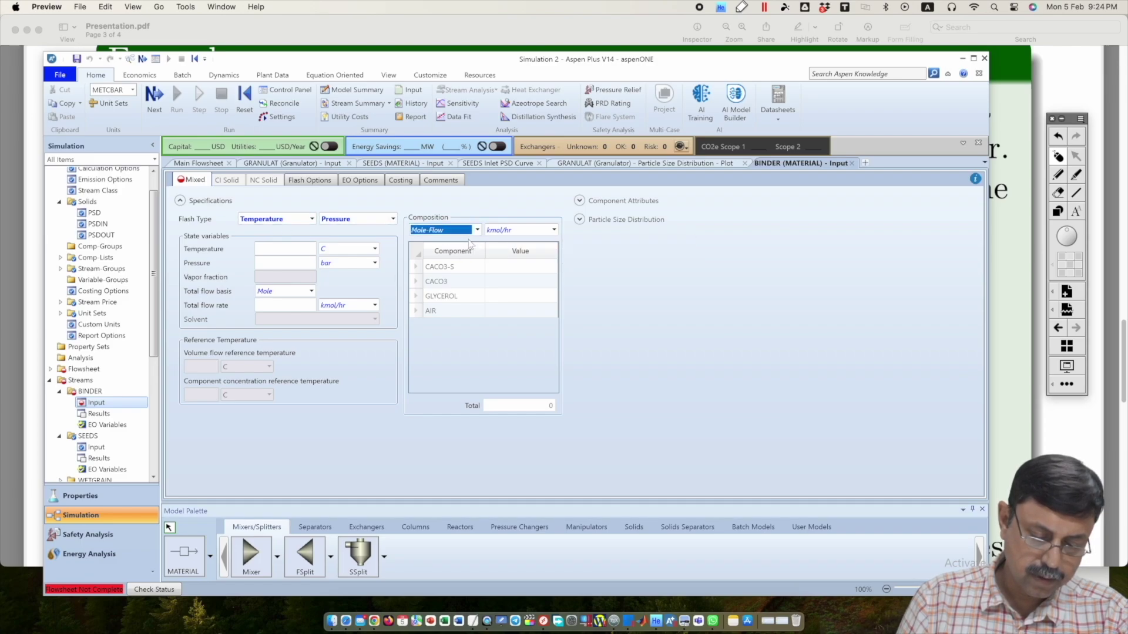
pyautogui.click(477, 229)
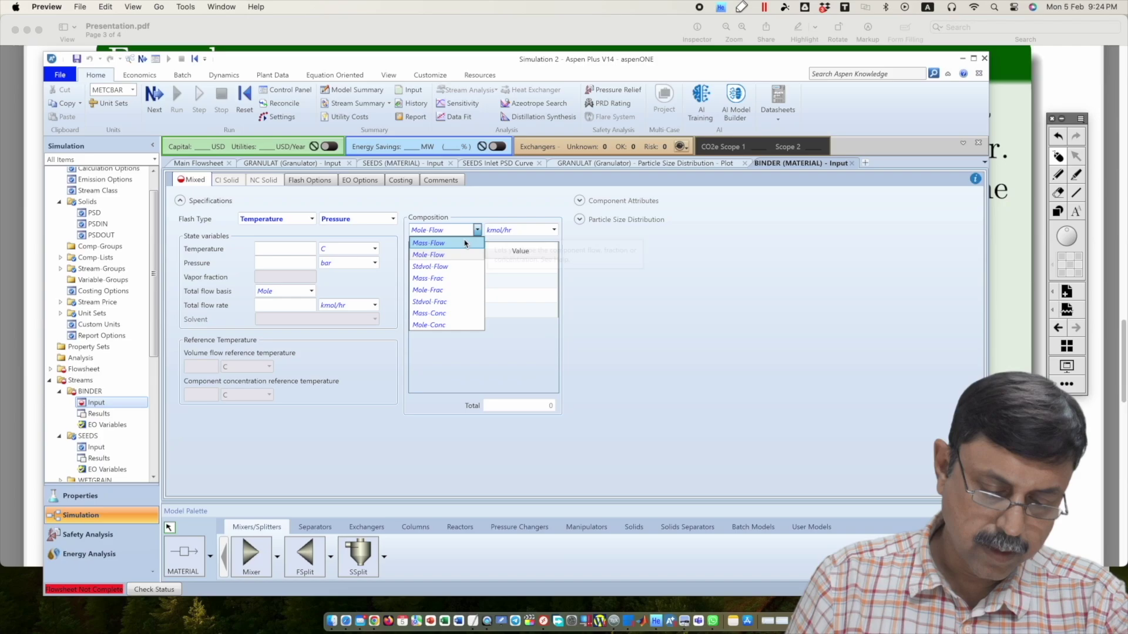
pyautogui.click(465, 242)
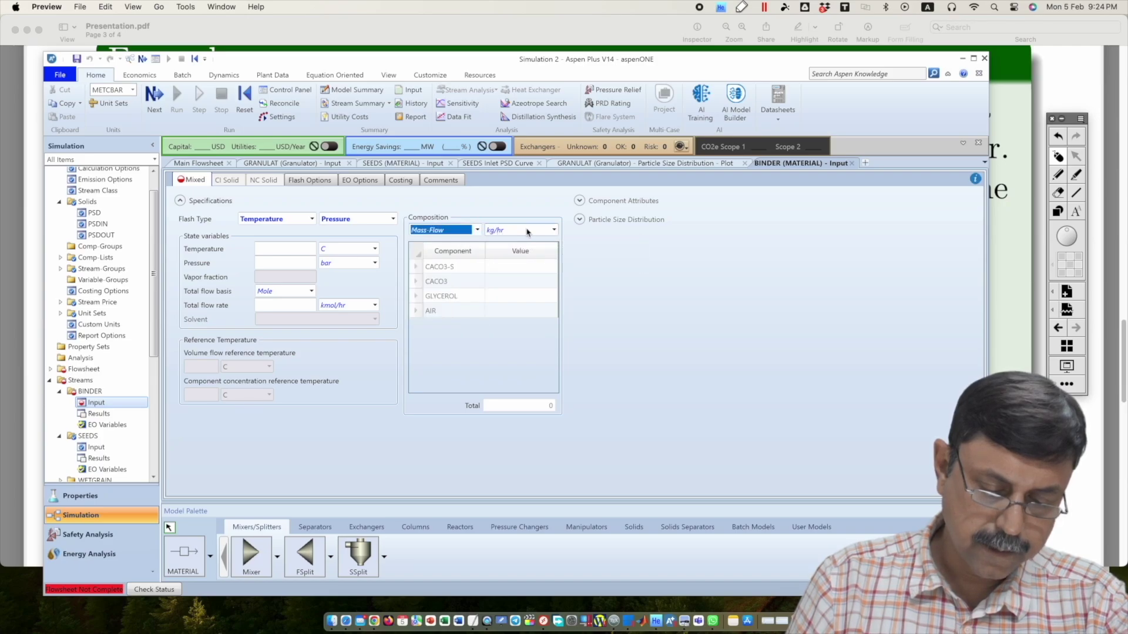
pyautogui.click(553, 231)
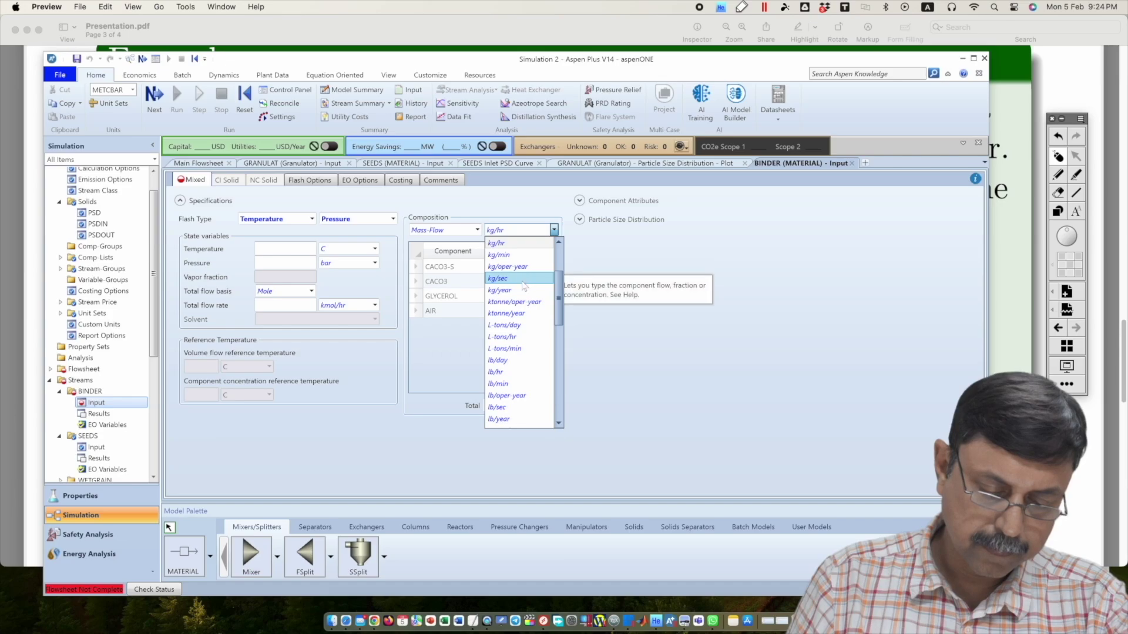
pyautogui.click(522, 279)
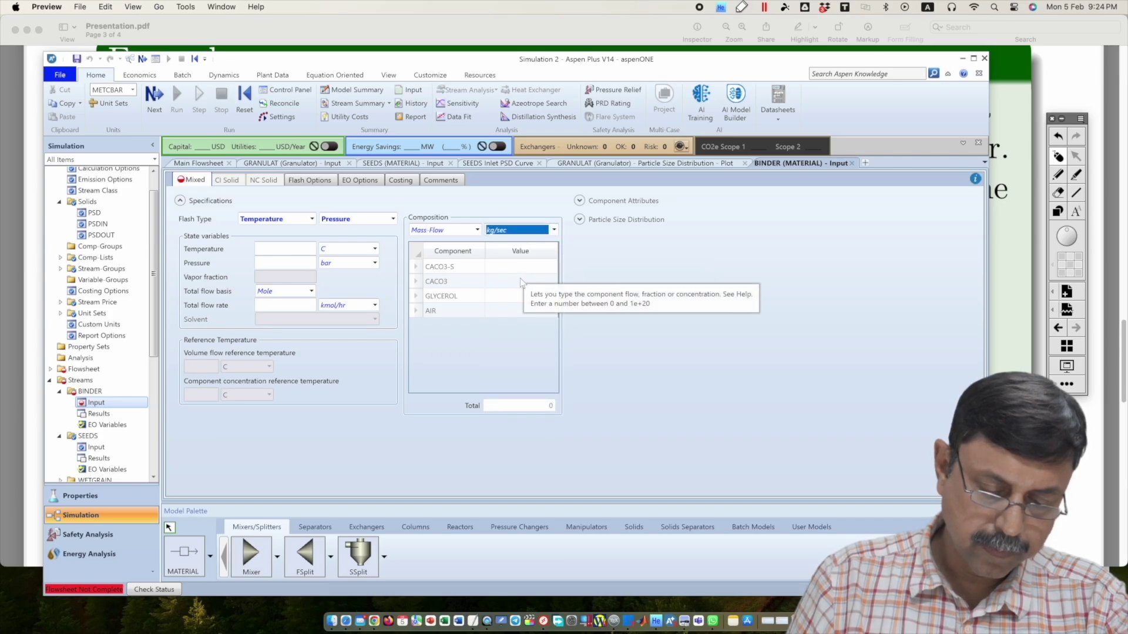
pyautogui.click(522, 282)
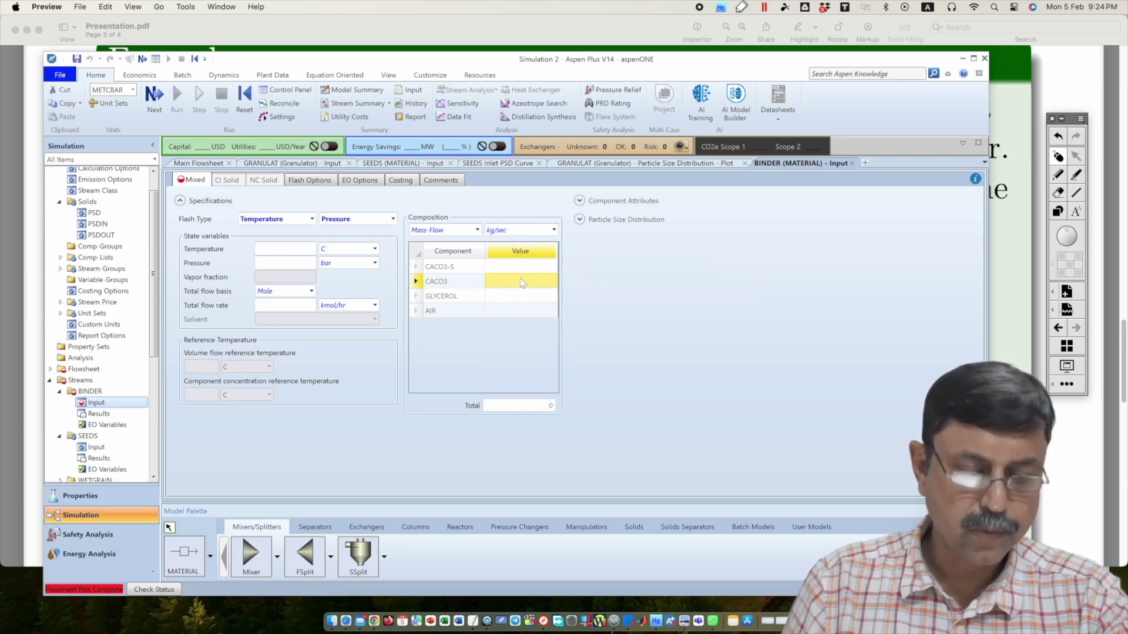
pyautogui.write('1')
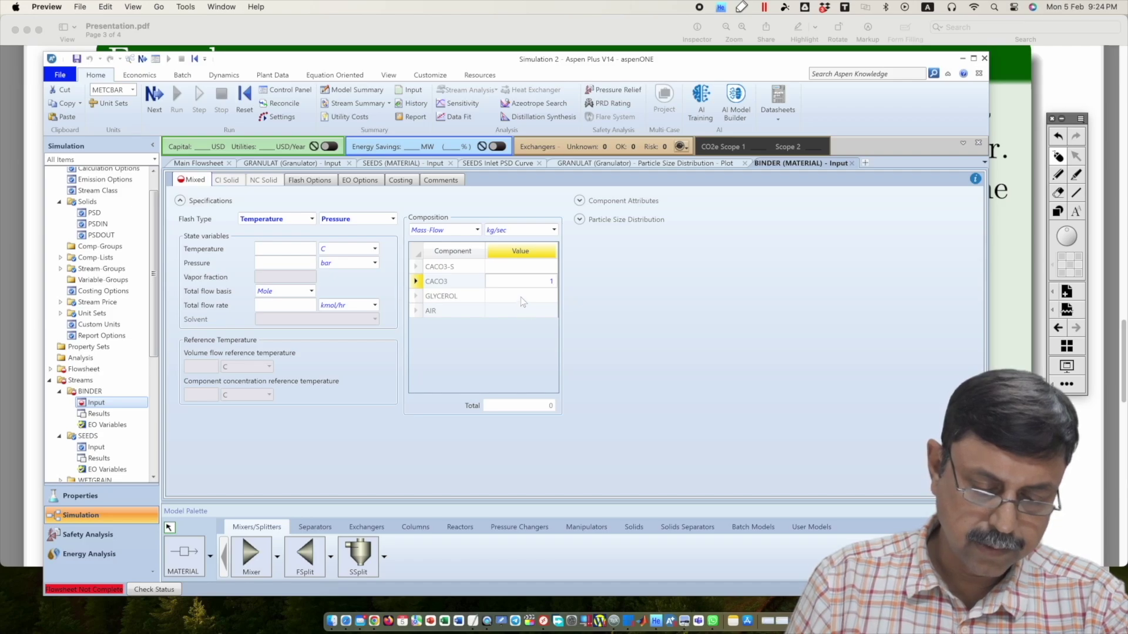
pyautogui.click(521, 296)
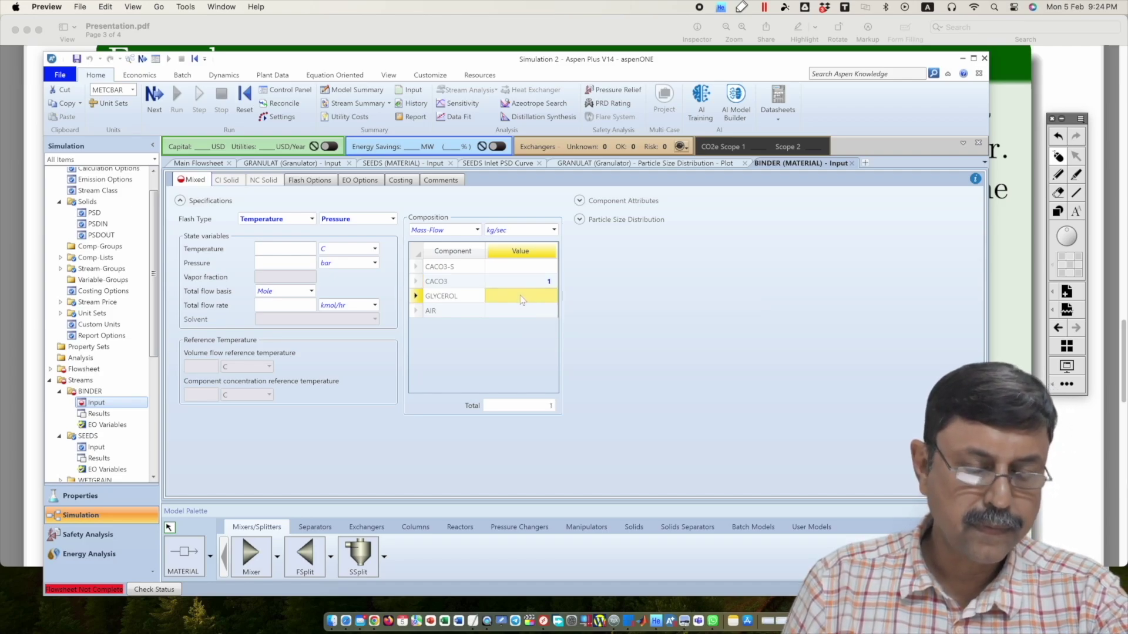
pyautogui.write('5')
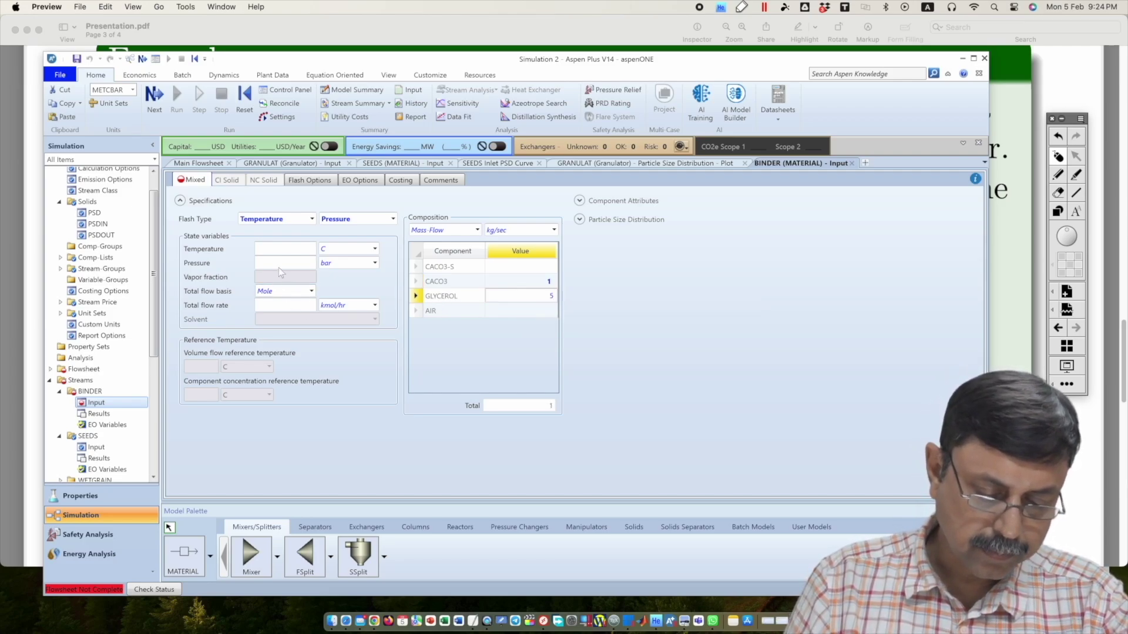
# Set the BINDER stream's temperature to 25 C and its pressure to 1 atm
pyautogui.click(287, 249)
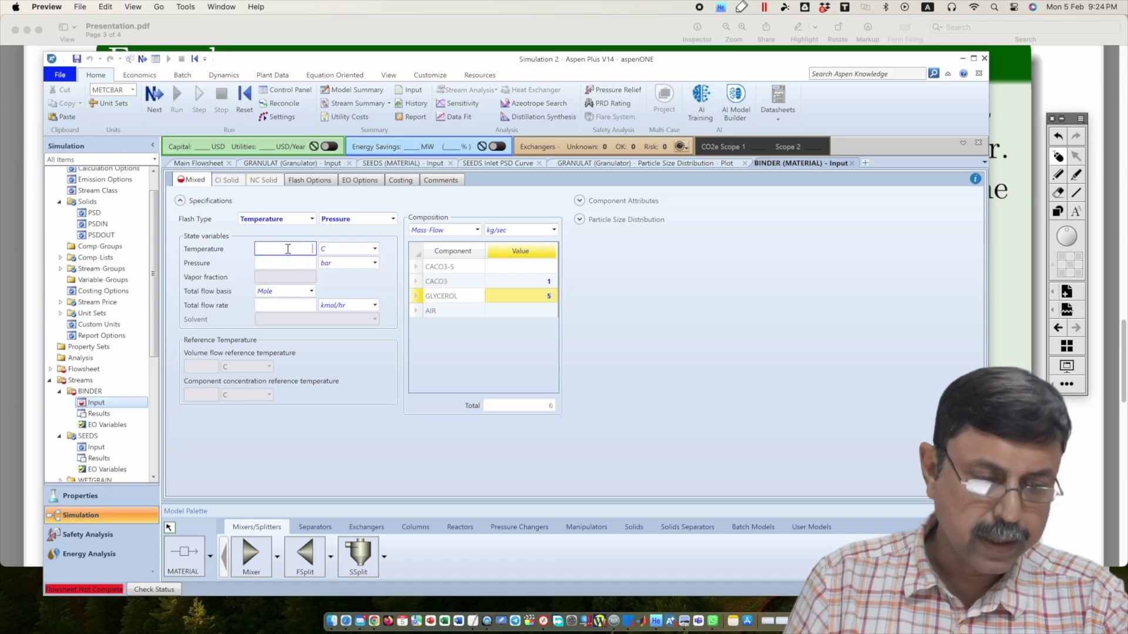
pyautogui.write('25')
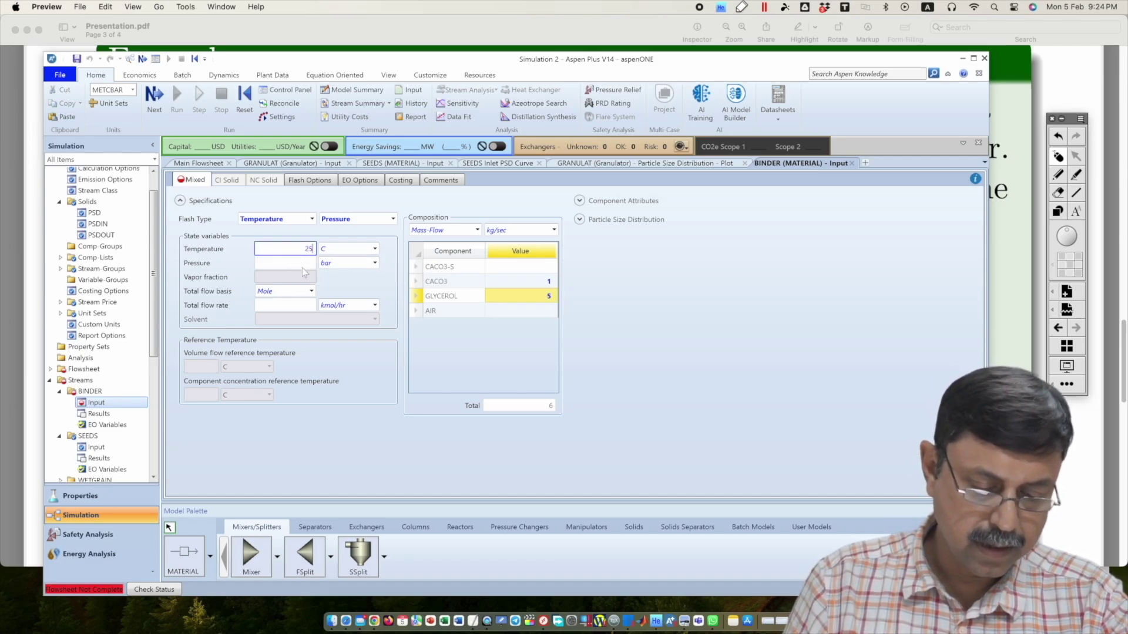
pyautogui.click(303, 267)
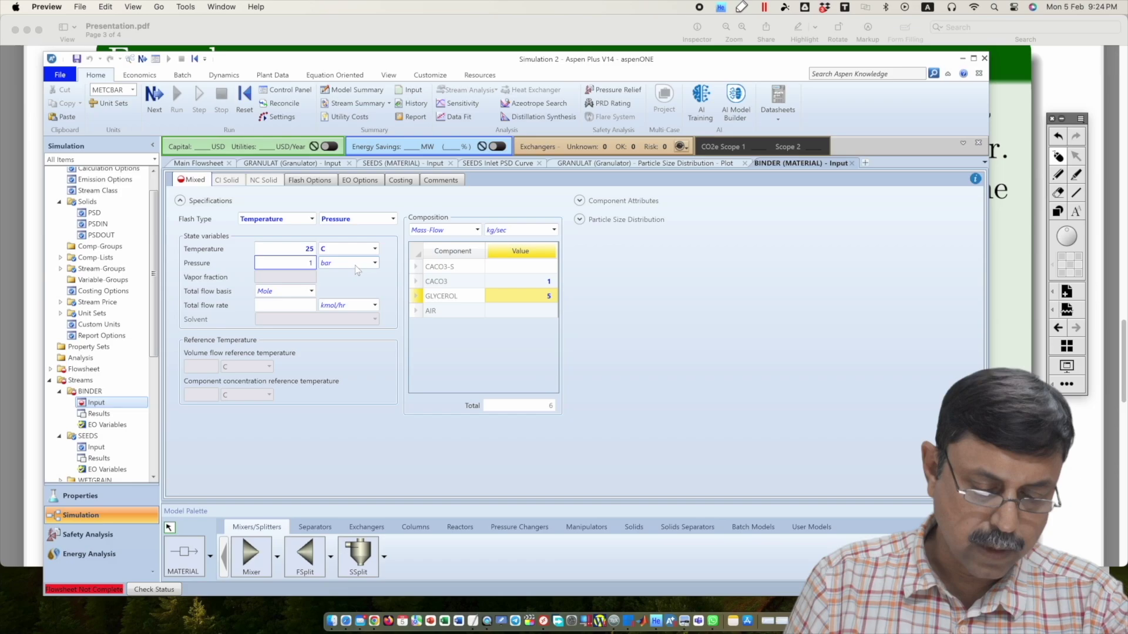
pyautogui.click(374, 263)
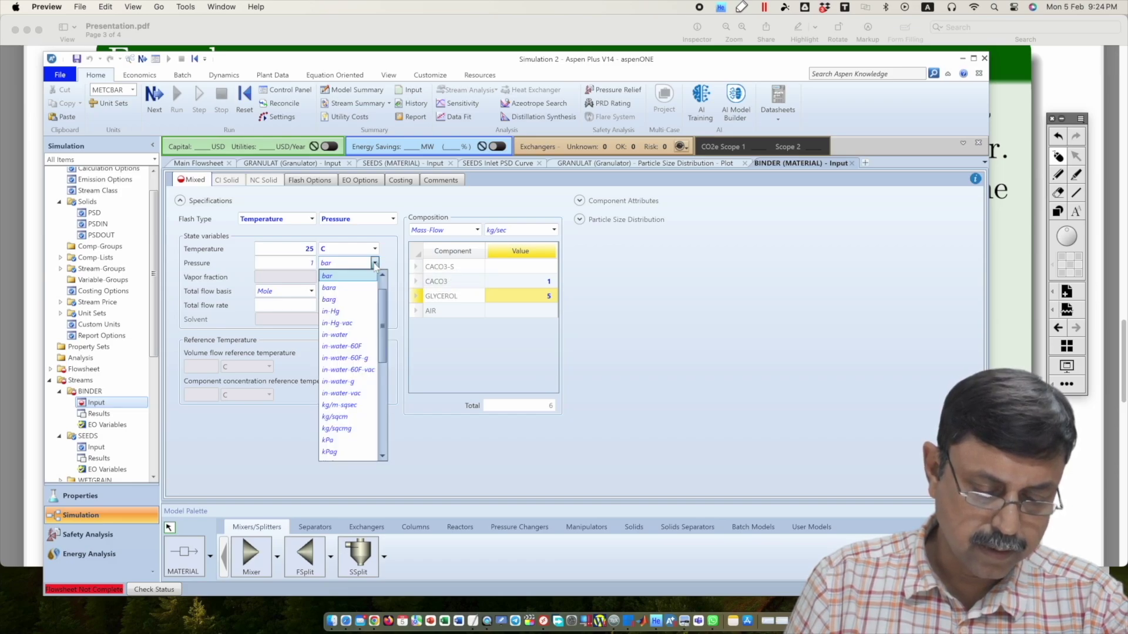
pyautogui.scroll(1, 367, 285)
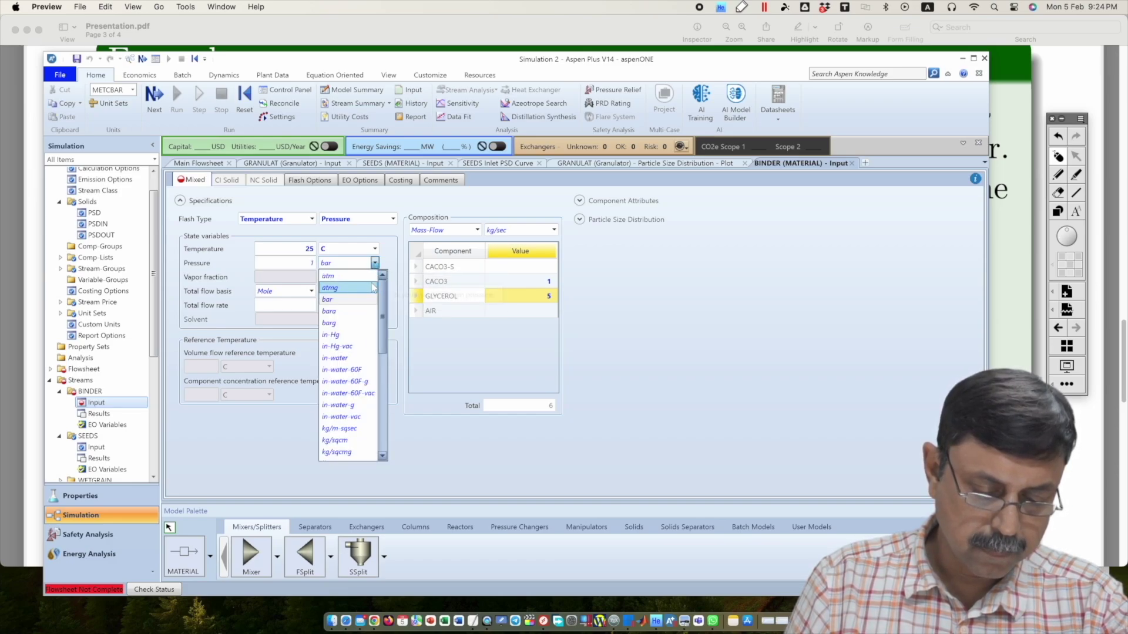
pyautogui.click(352, 276)
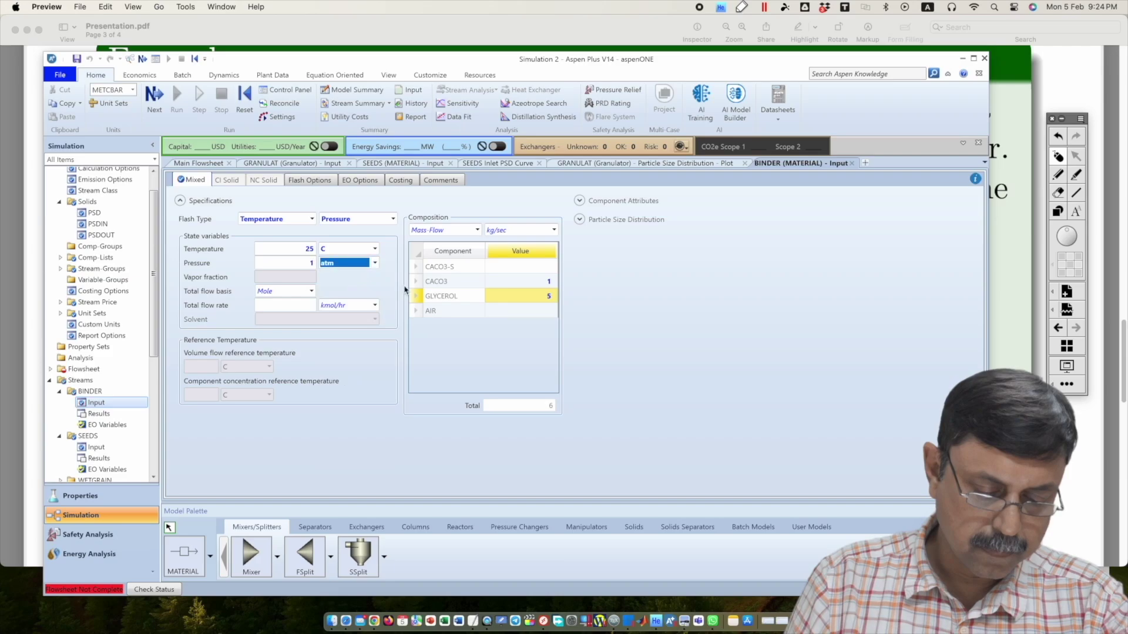
pyautogui.click(579, 316)
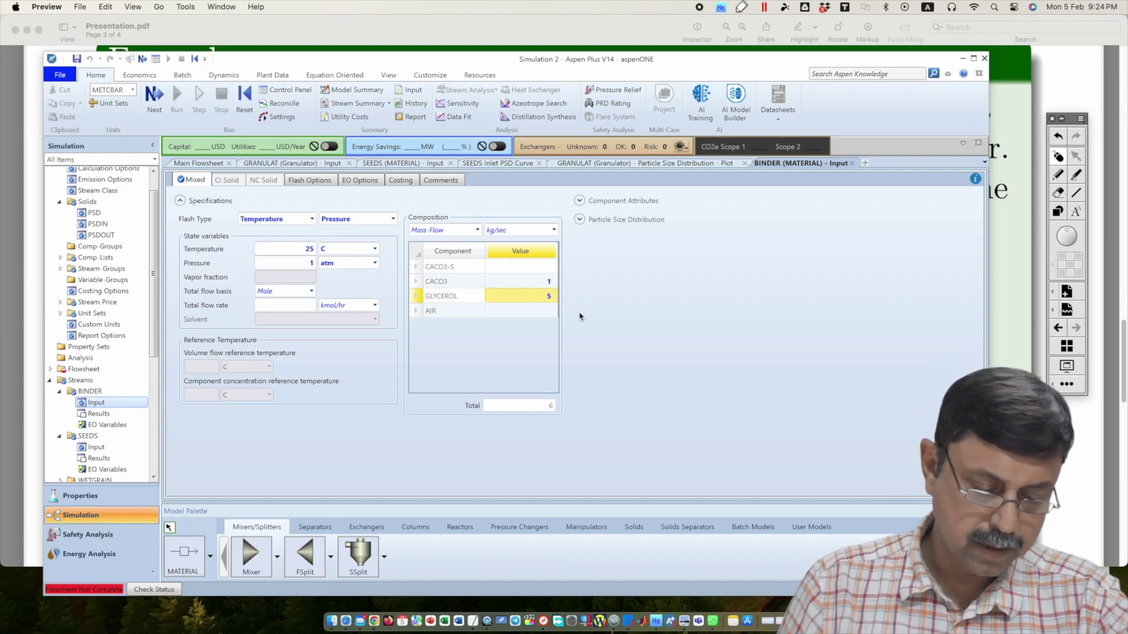
# Switch the GRANULAT block's method to particle growth by granulation and set the cumulative bed mass to 100 kg
pyautogui.click(311, 165)
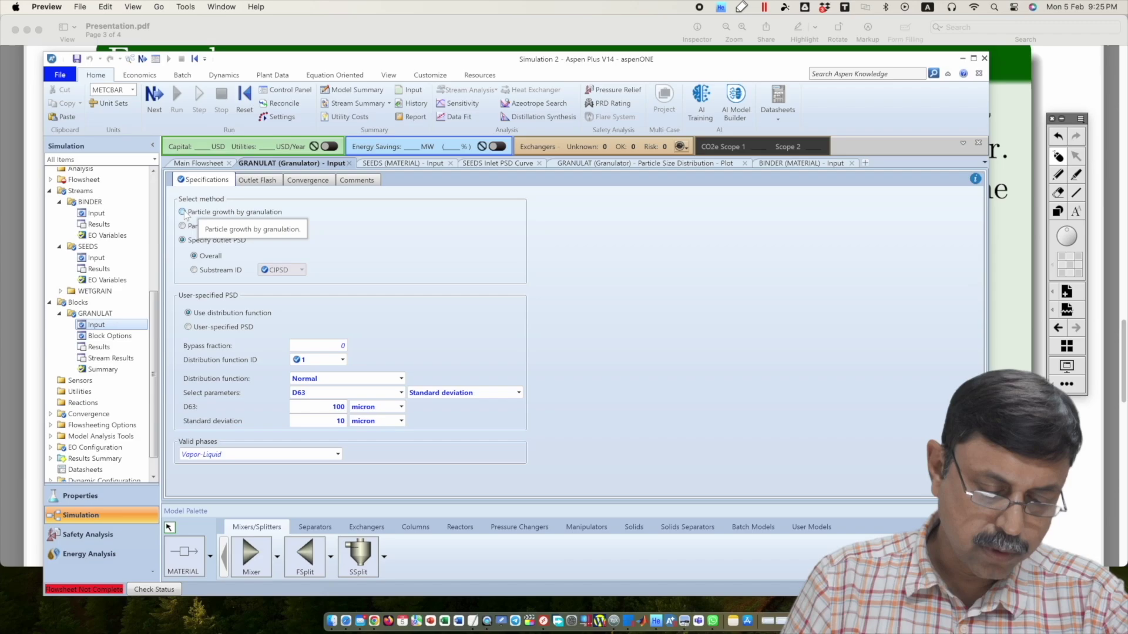
pyautogui.click(183, 212)
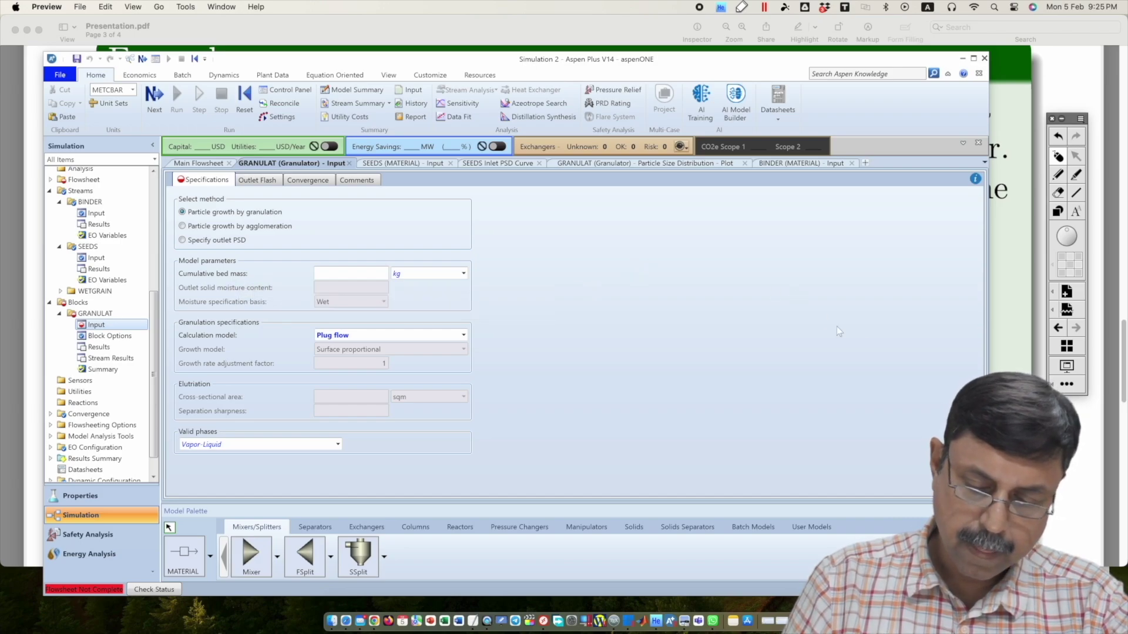
pyautogui.press('super+Tab')
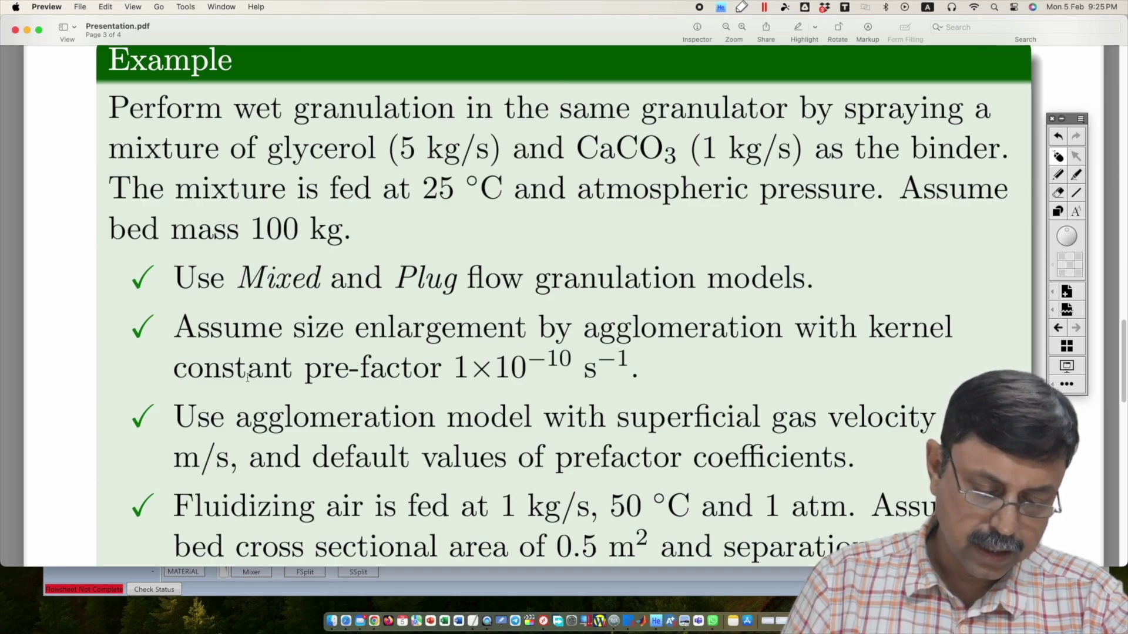
pyautogui.click(263, 588)
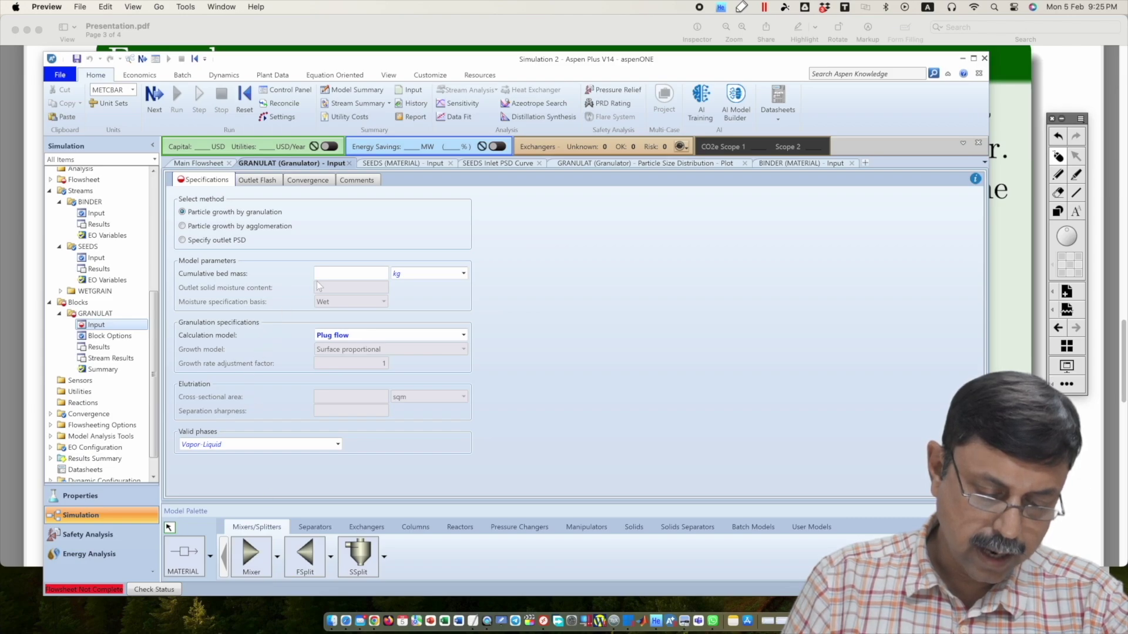
pyautogui.click(339, 273)
pyautogui.write('1')
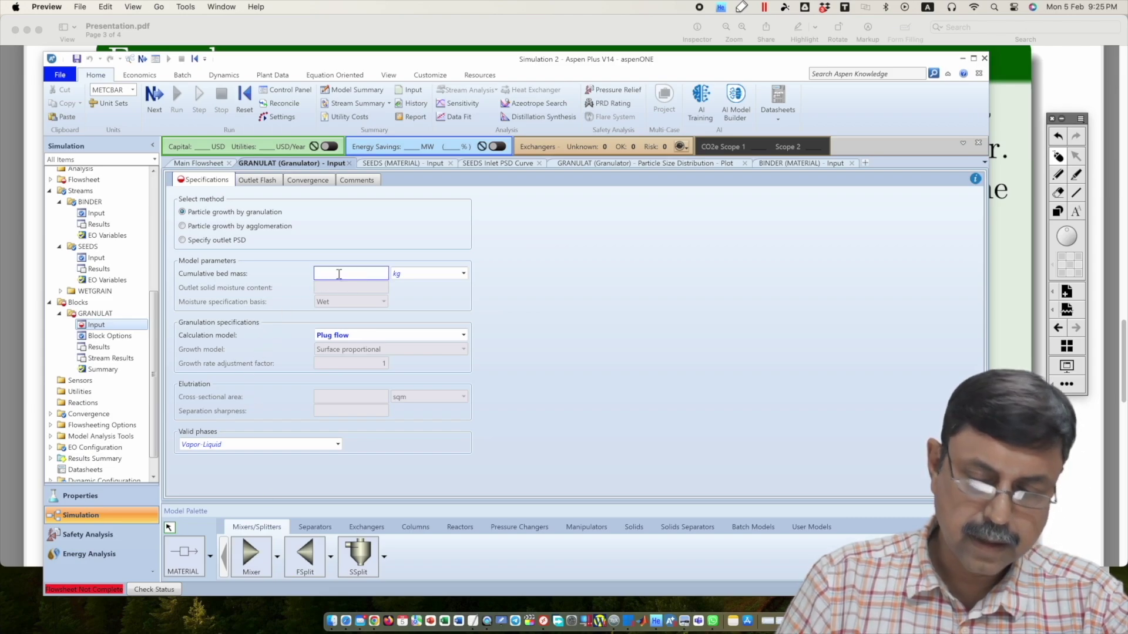
pyautogui.write('00')
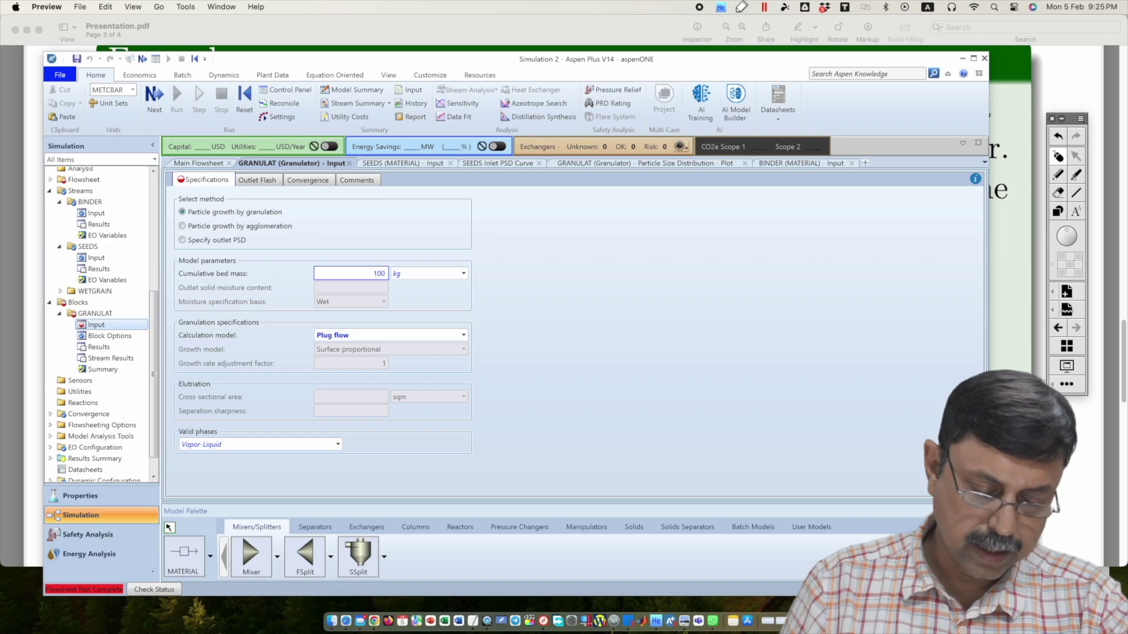
pyautogui.click(559, 301)
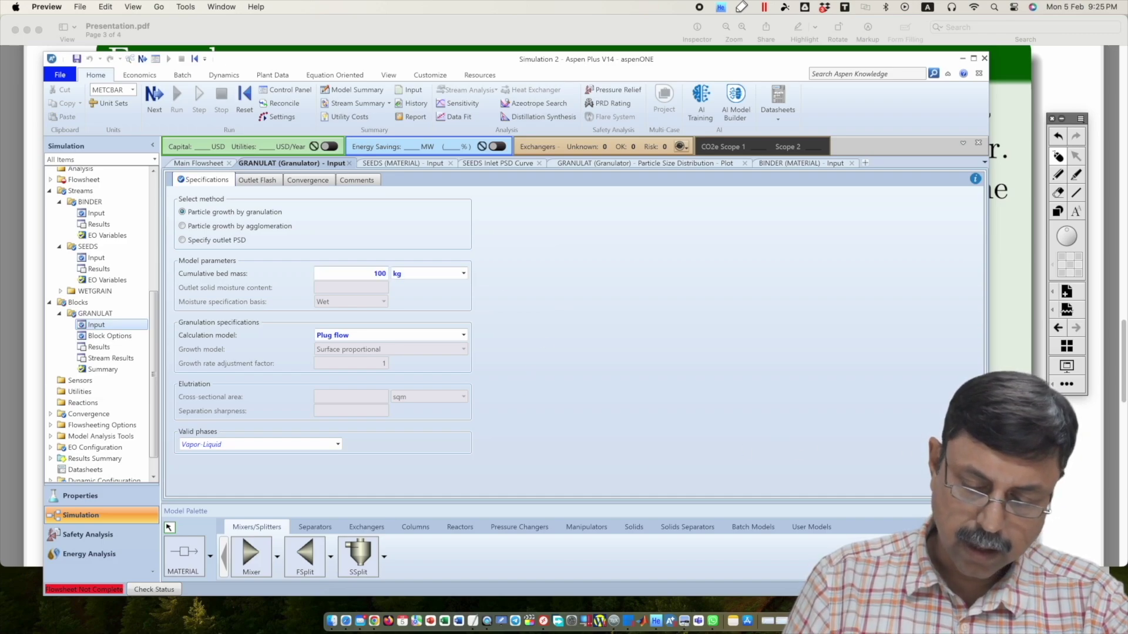
# Review the granulation requirements in Presentation.pdf and check why the flowsheet is incomplete
pyautogui.press('super+Tab')
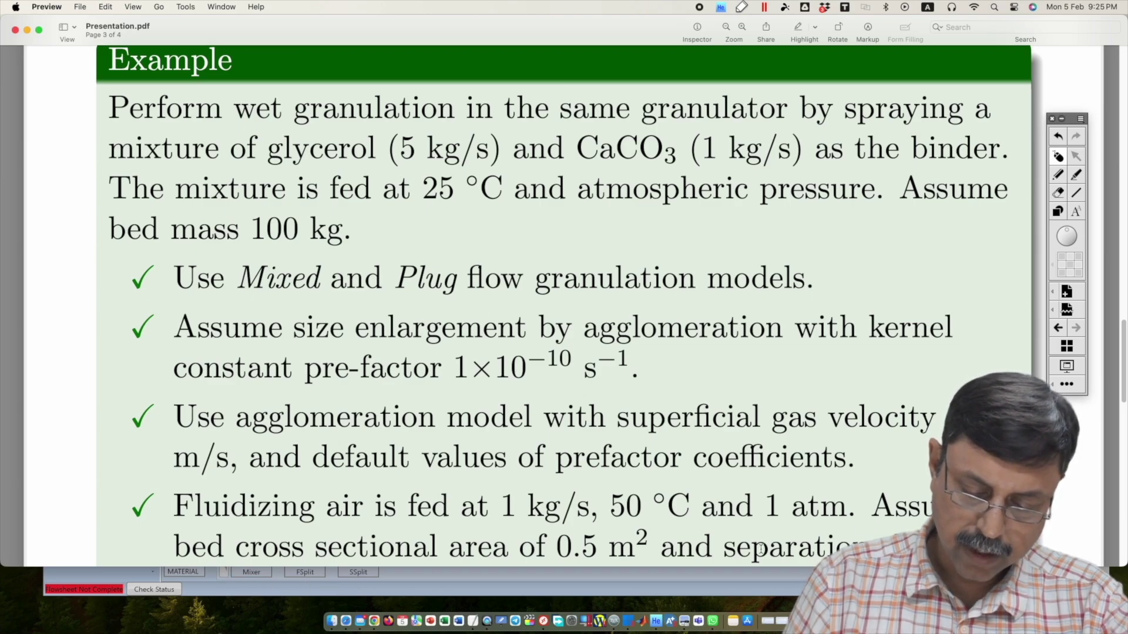
pyautogui.click(738, 577)
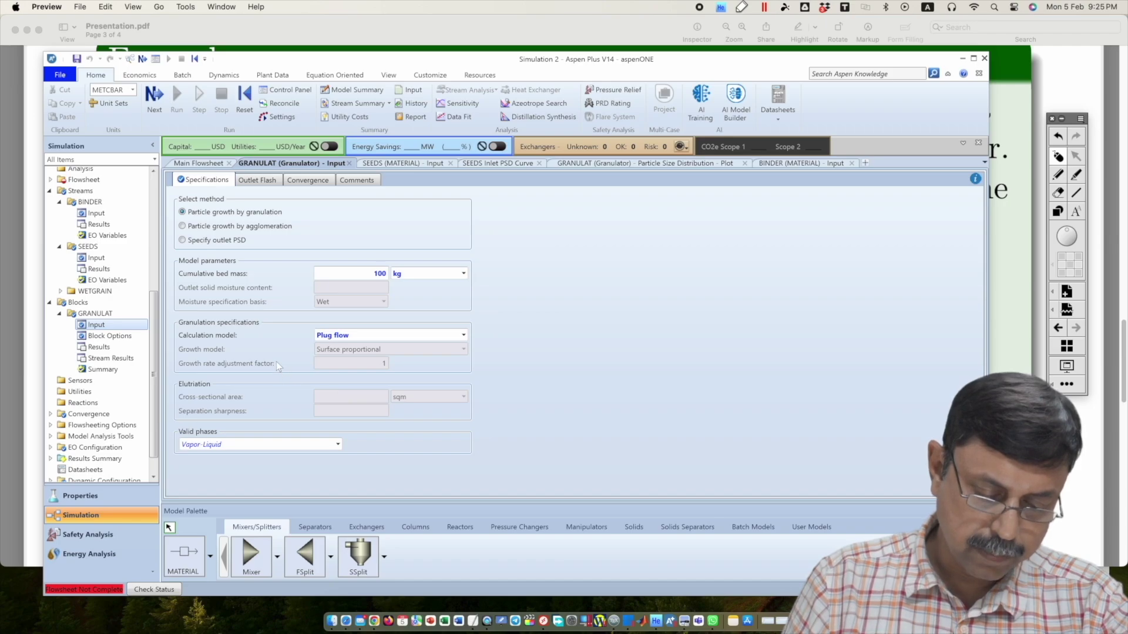
pyautogui.click(444, 276)
pyautogui.press('F4')
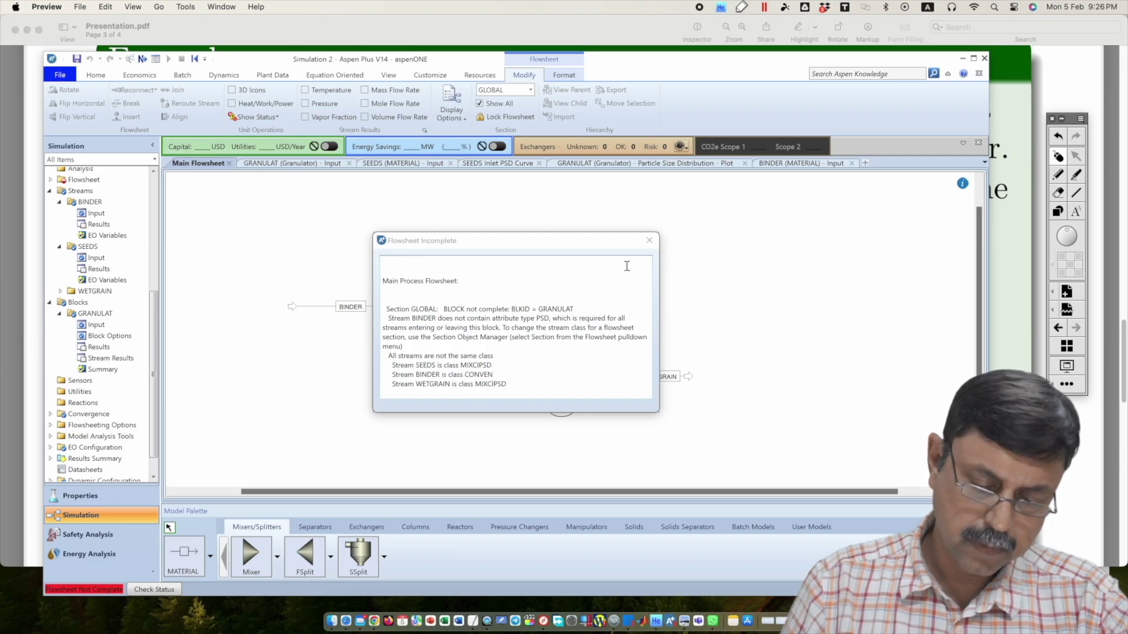
pyautogui.click(649, 240)
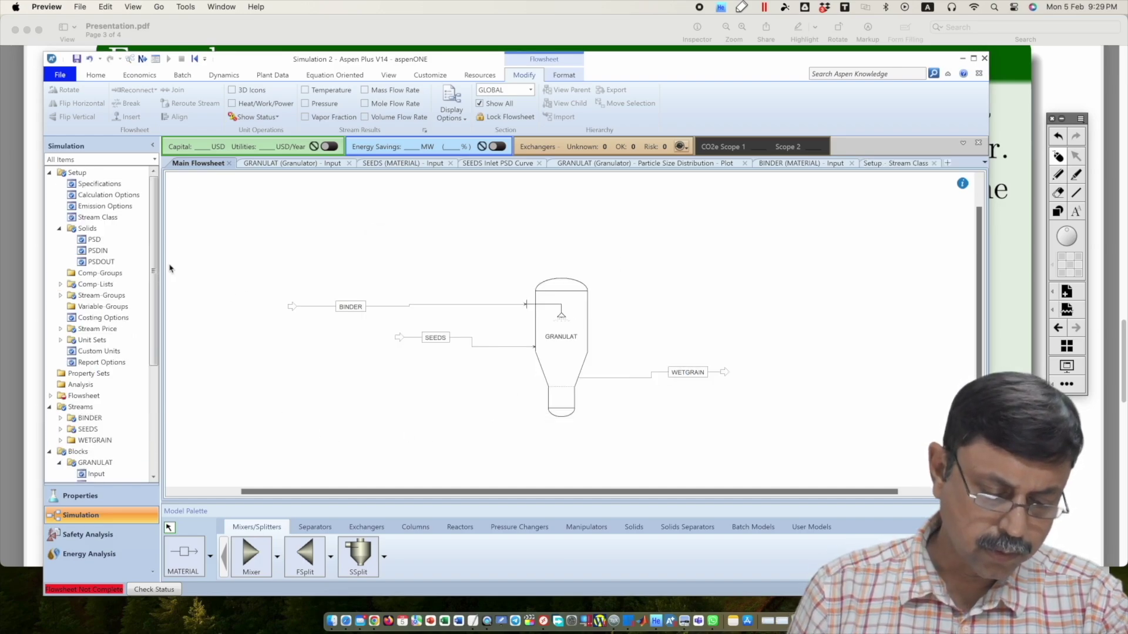
# Set the stream class of the GLOBAL flowsheet section to MIXCIPSD in the stream class setup
pyautogui.click(121, 220)
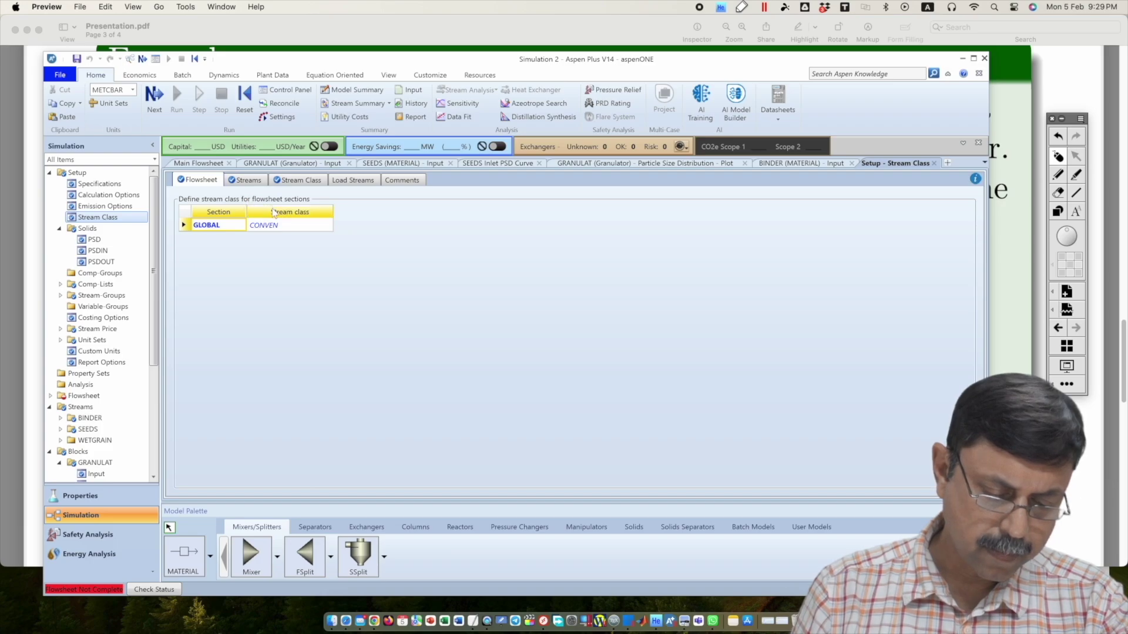
pyautogui.click(316, 227)
pyautogui.click(328, 225)
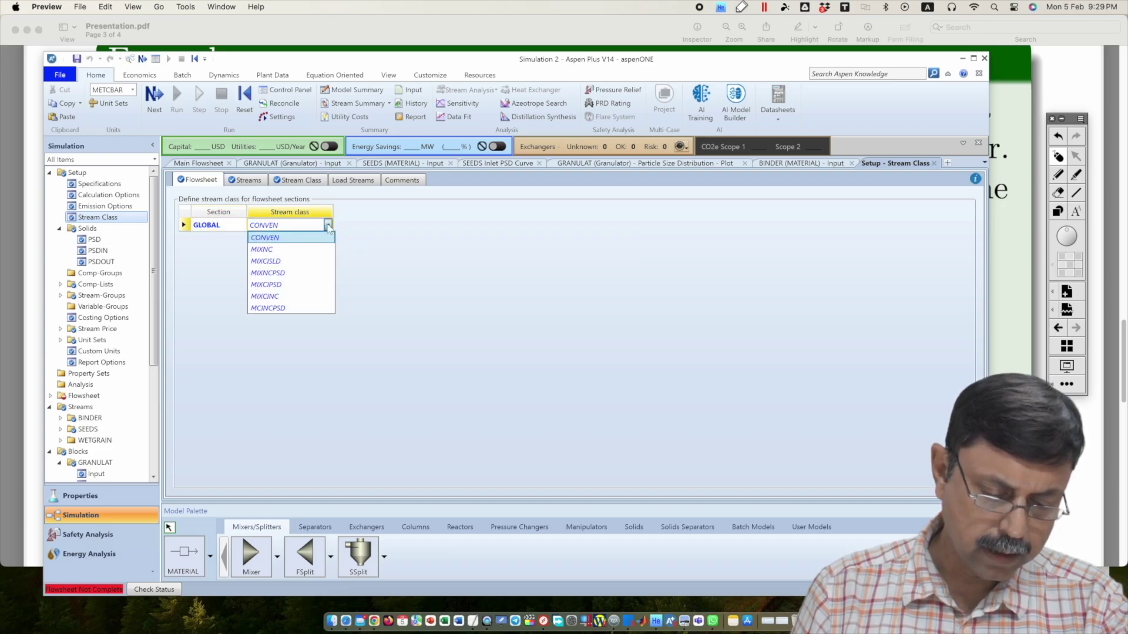
pyautogui.click(300, 285)
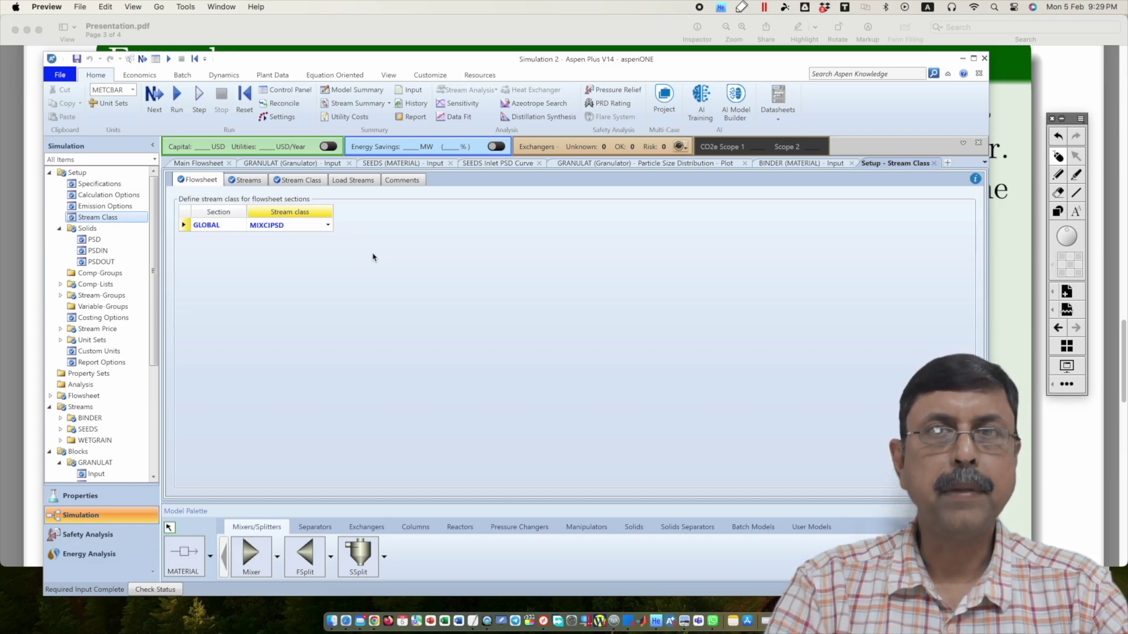
# Run the simulation from the main flowsheet and close the stream class and BINDER input forms
pyautogui.click(199, 163)
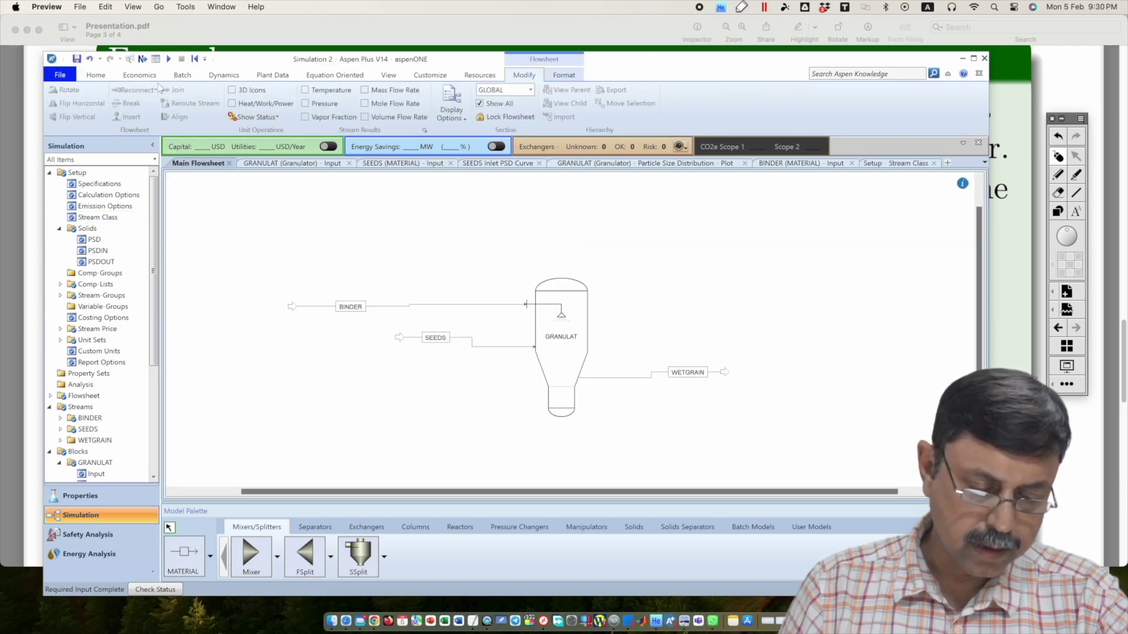
pyautogui.click(156, 62)
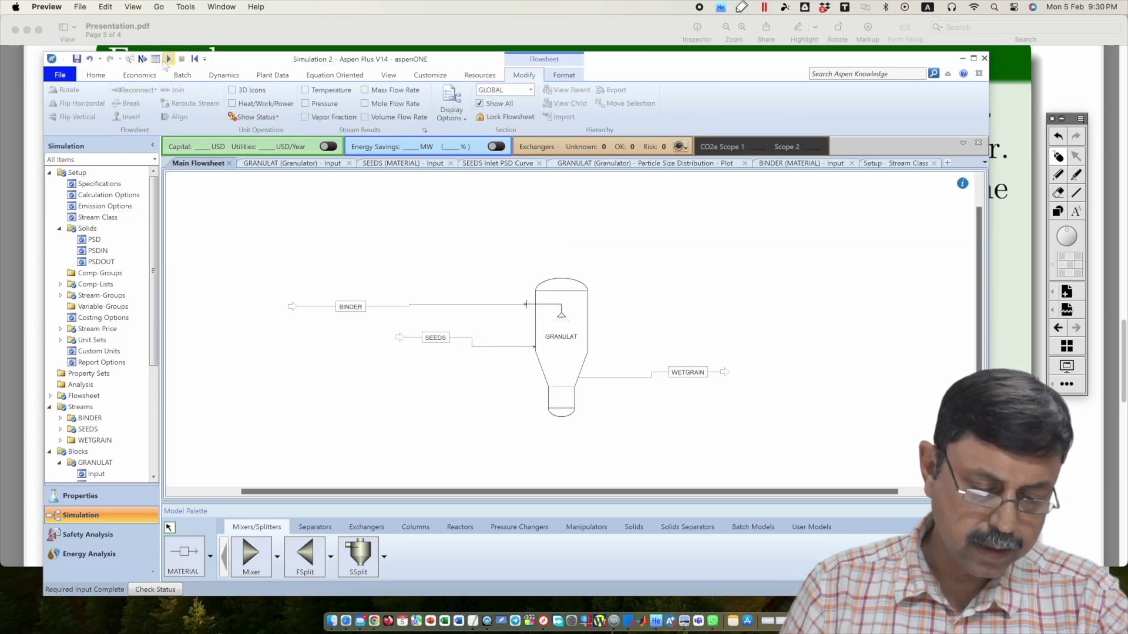
pyautogui.click(935, 164)
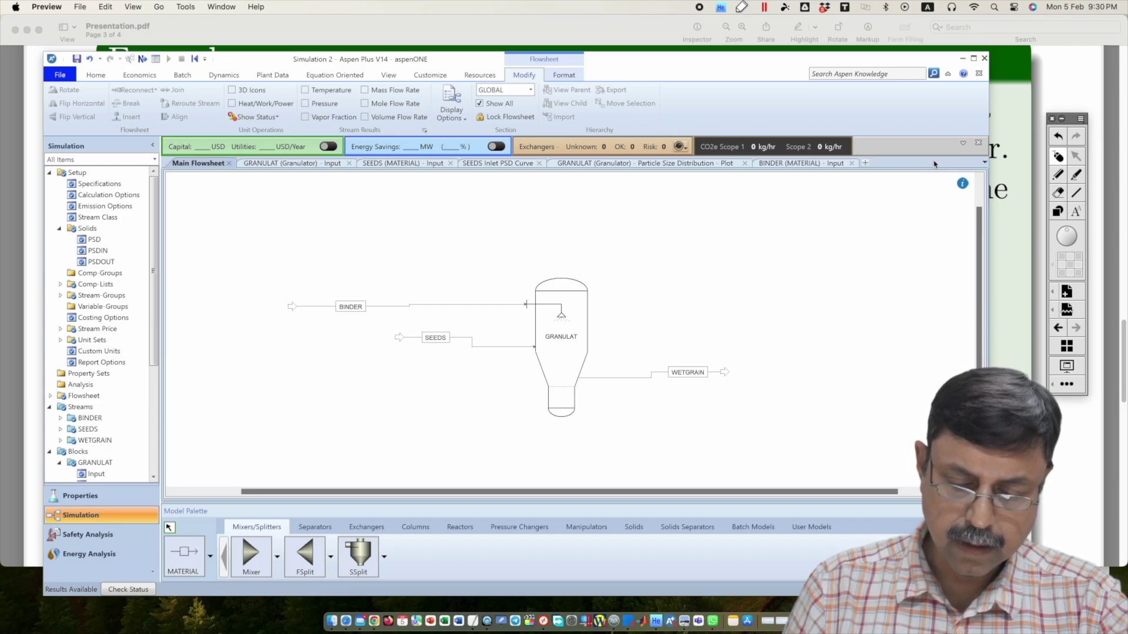
pyautogui.click(852, 164)
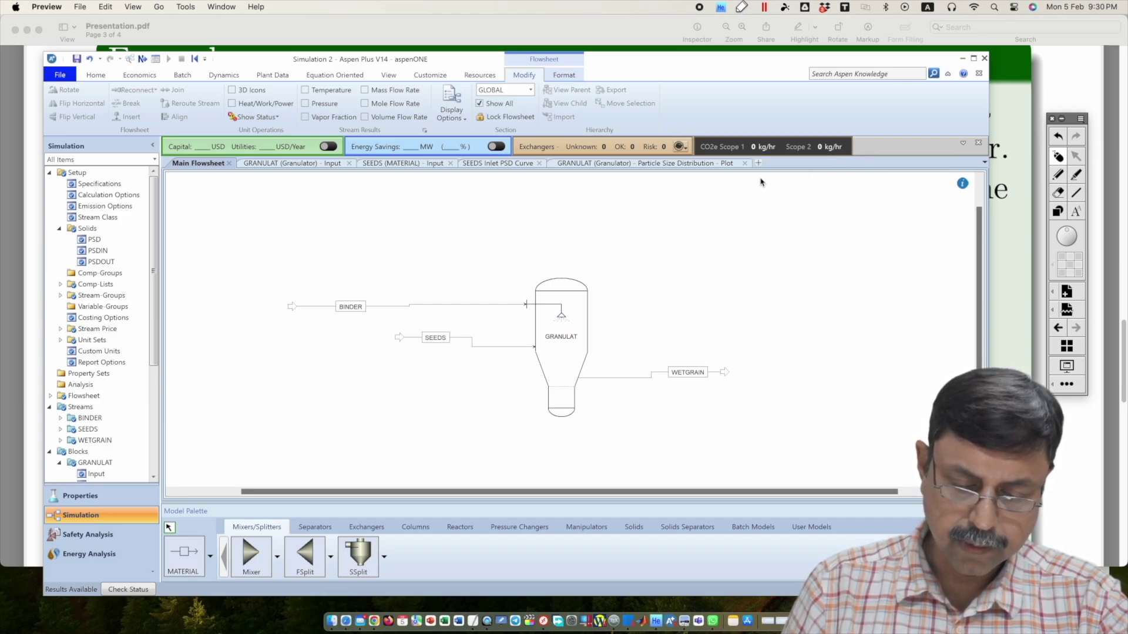
# Compare the SEEDS and WETGRAIN curves in the GRANULAT particle size distribution plot, marking them with temporary pen strokes
pyautogui.click(682, 167)
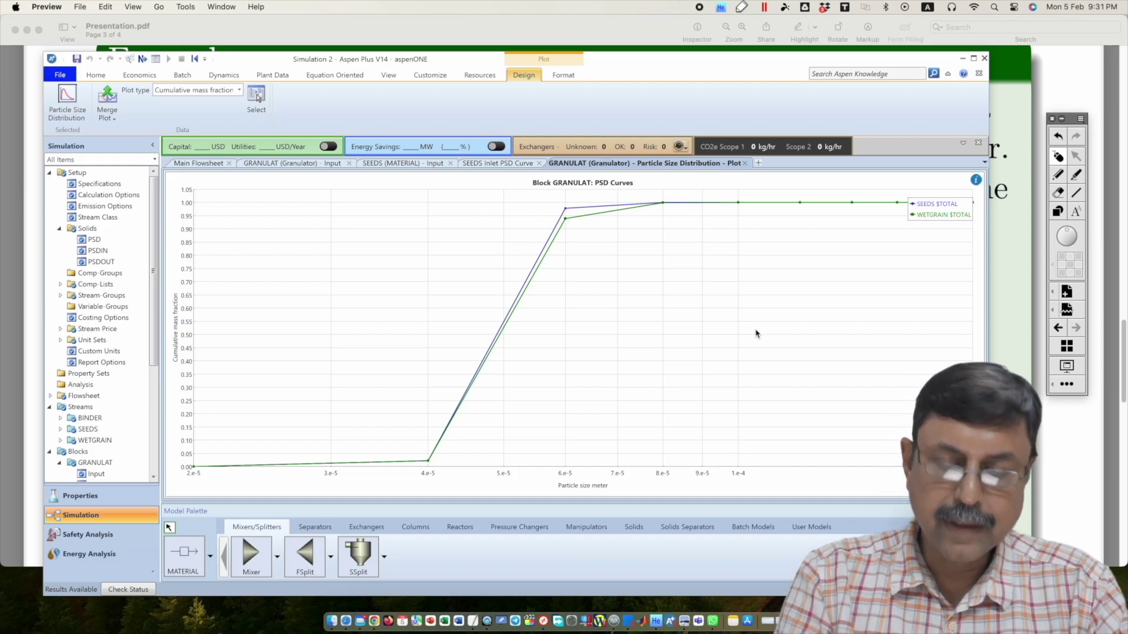
pyautogui.moveTo(917, 228); pyautogui.dragTo(938, 229)
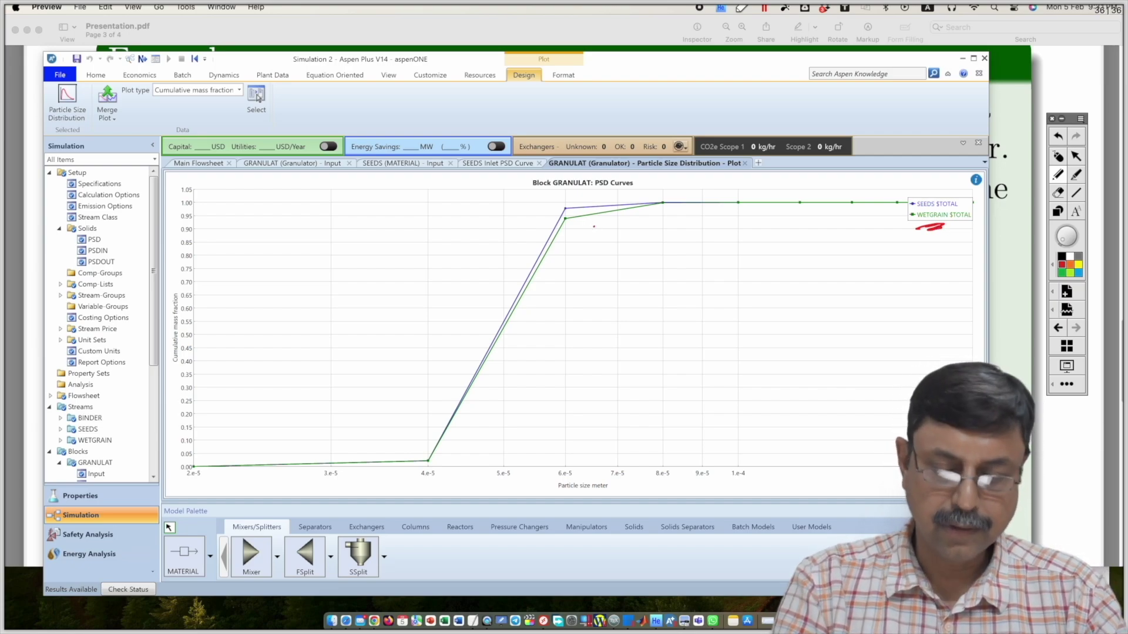
pyautogui.moveTo(926, 194); pyautogui.dragTo(913, 202)
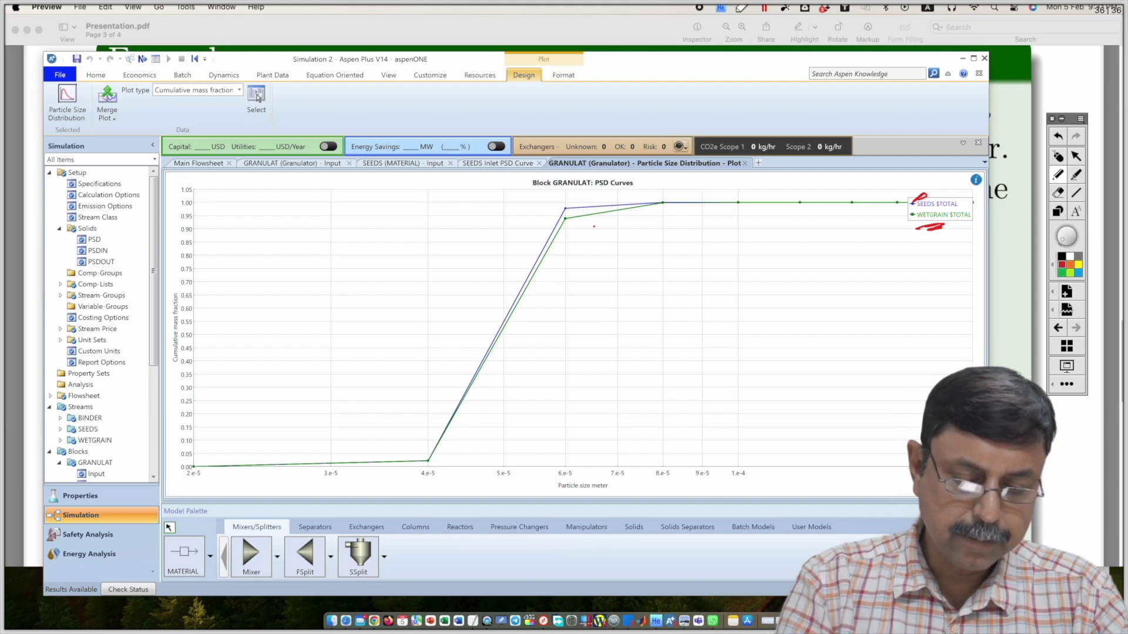
pyautogui.moveTo(532, 224); pyautogui.dragTo(553, 230)
pyautogui.moveTo(565, 236)
pyautogui.mouseDown()
pyautogui.moveTo(595, 234)
pyautogui.moveTo(564, 235)
pyautogui.mouseUp()
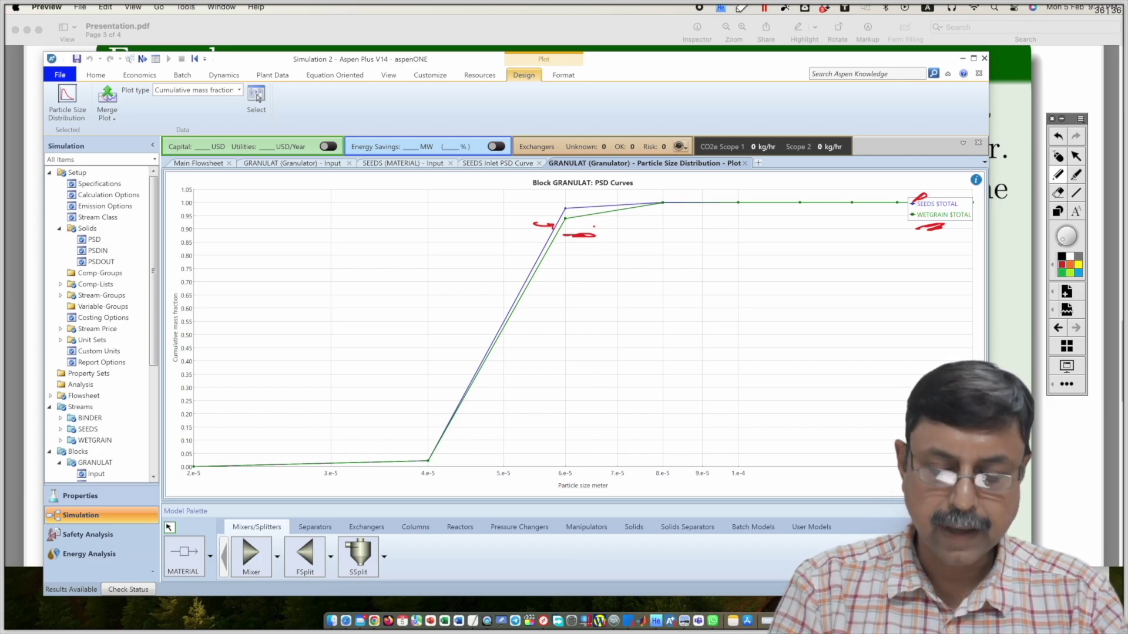
pyautogui.press('Escape')
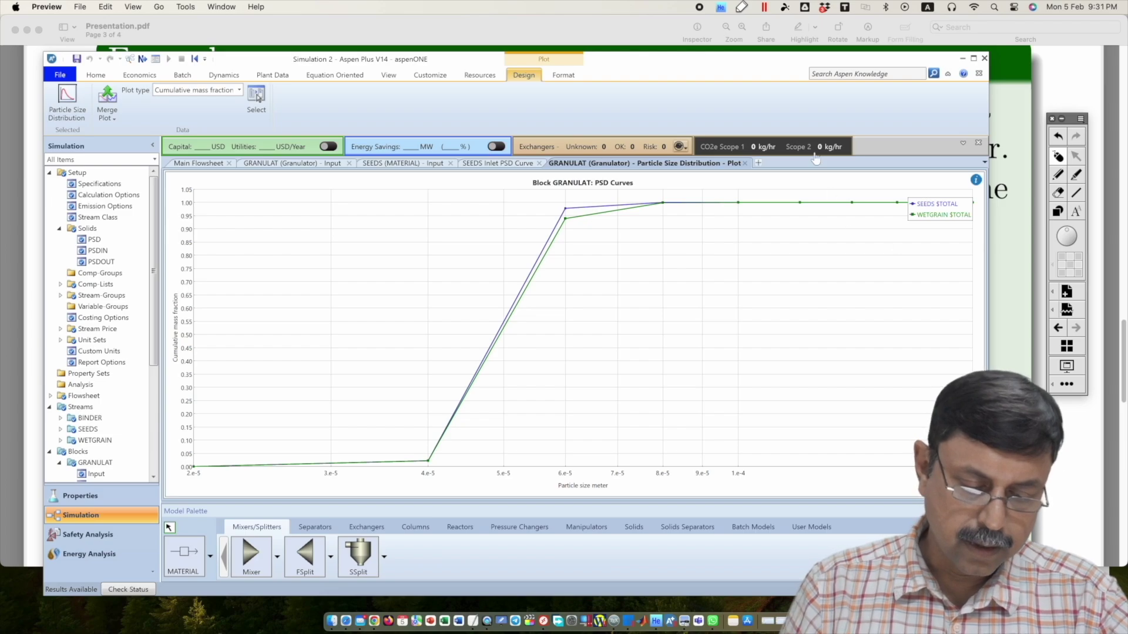
# Change the GRANULAT block's granulation calculation model to Mixed and rerun the simulation
pyautogui.click(287, 164)
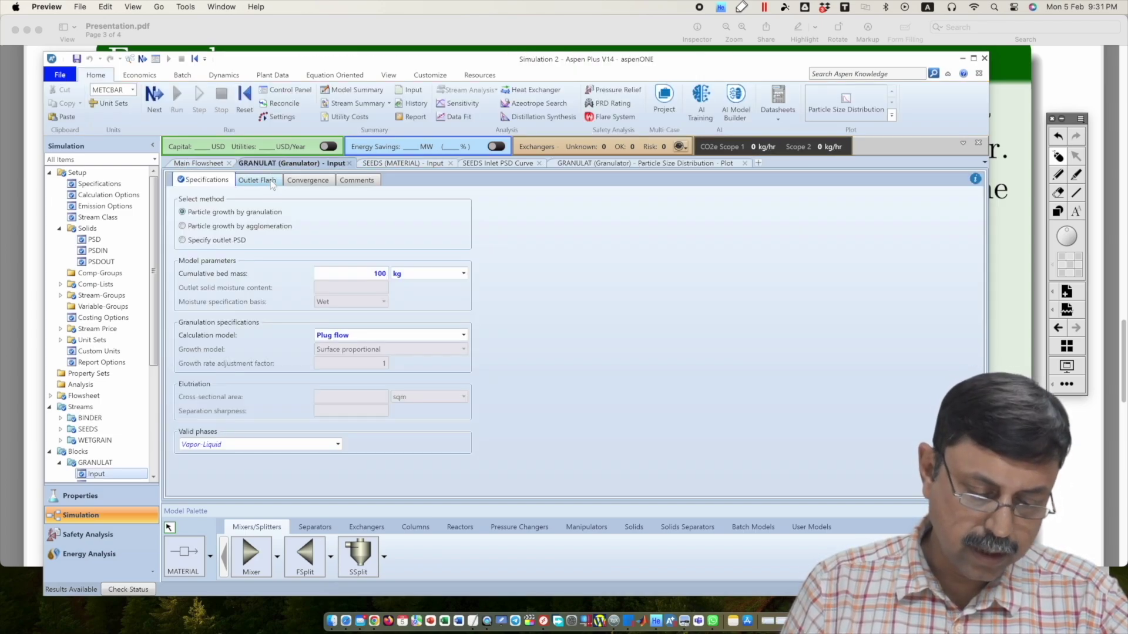
pyautogui.click(463, 336)
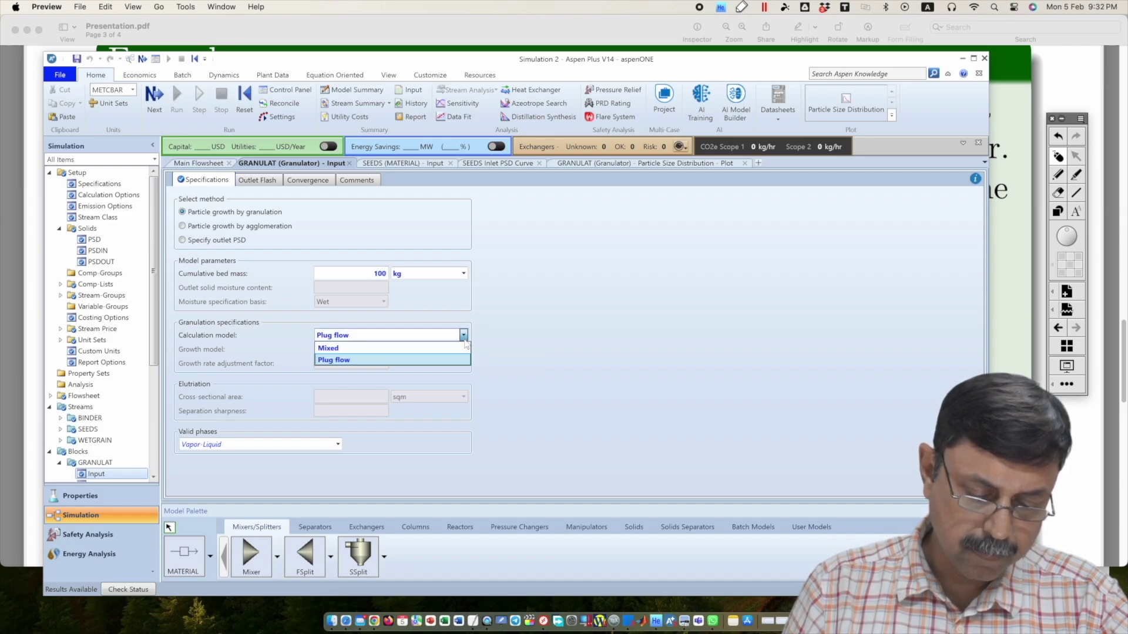
pyautogui.click(411, 351)
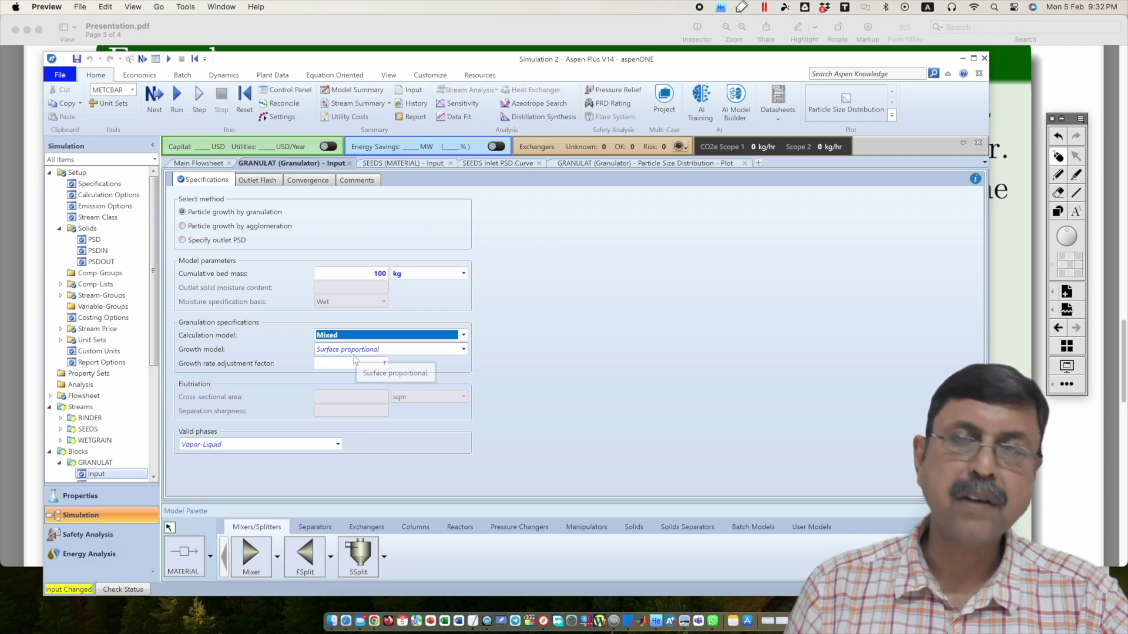
pyautogui.click(513, 299)
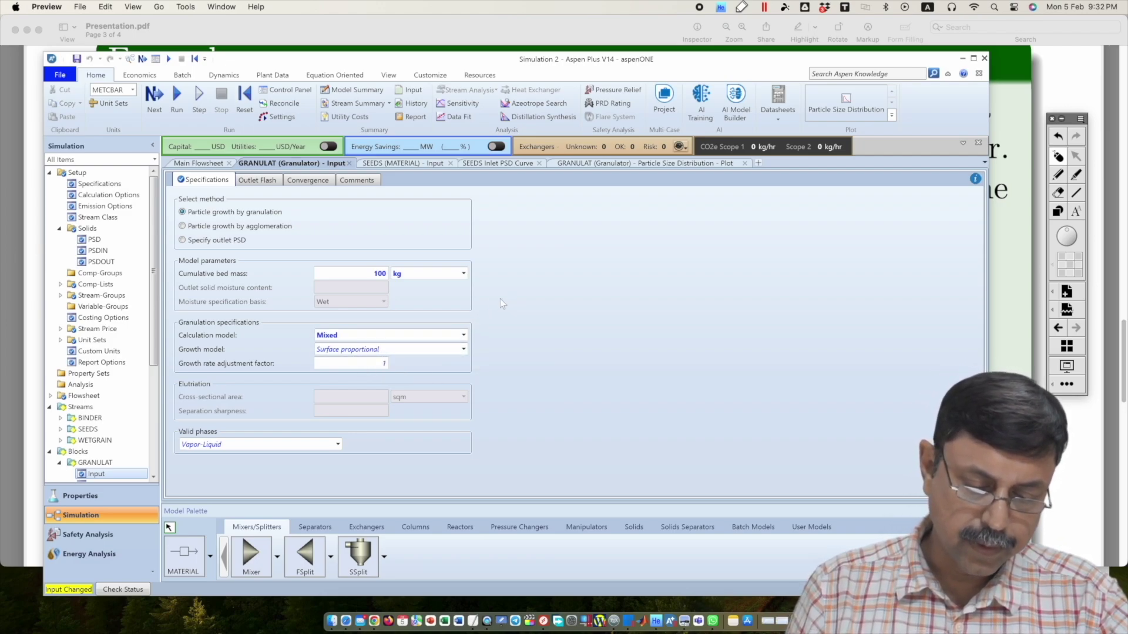
pyautogui.click(177, 101)
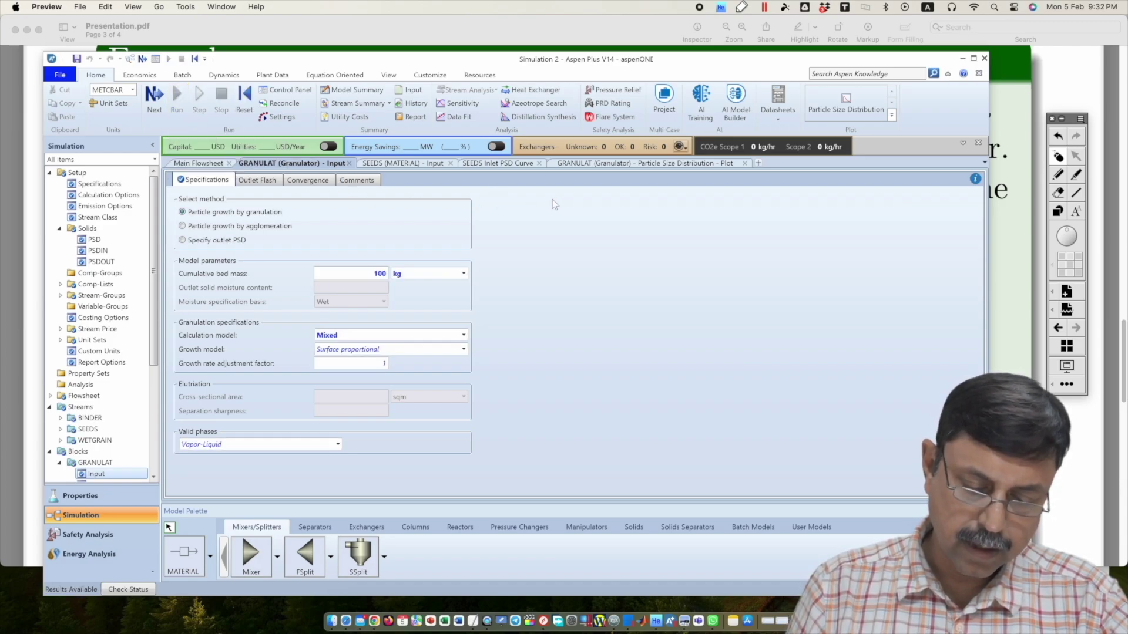
# Compare the SEEDS and WETGRAIN curves for the Mixed model in the GRANULAT distribution plot, using temporary pen marks
pyautogui.click(615, 165)
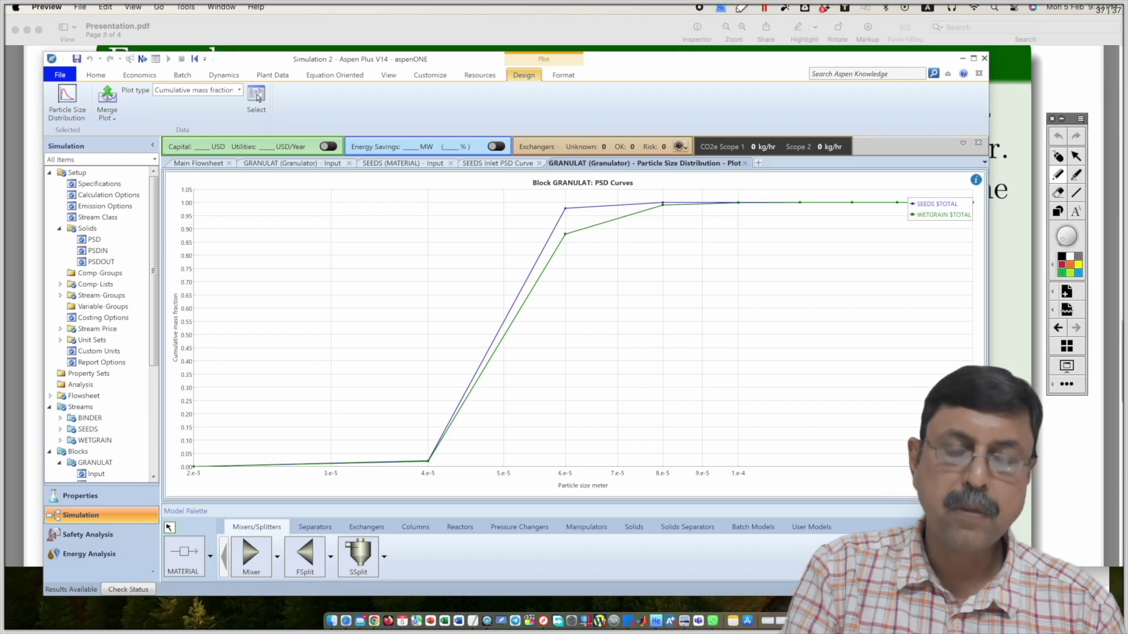
pyautogui.moveTo(517, 238); pyautogui.dragTo(594, 249)
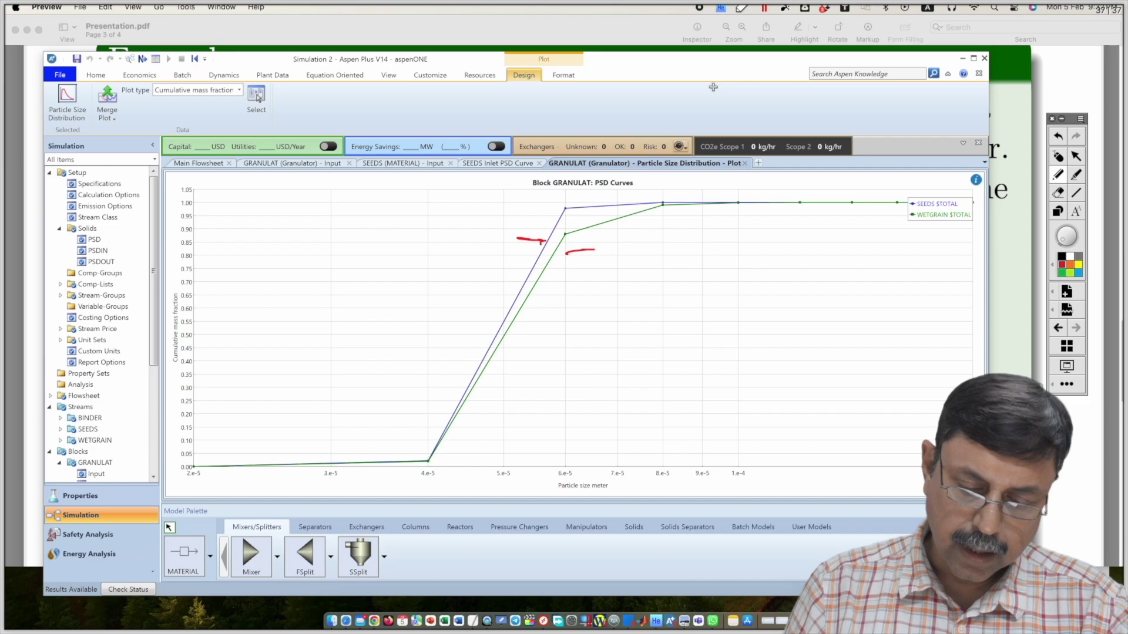
pyautogui.click(1058, 159)
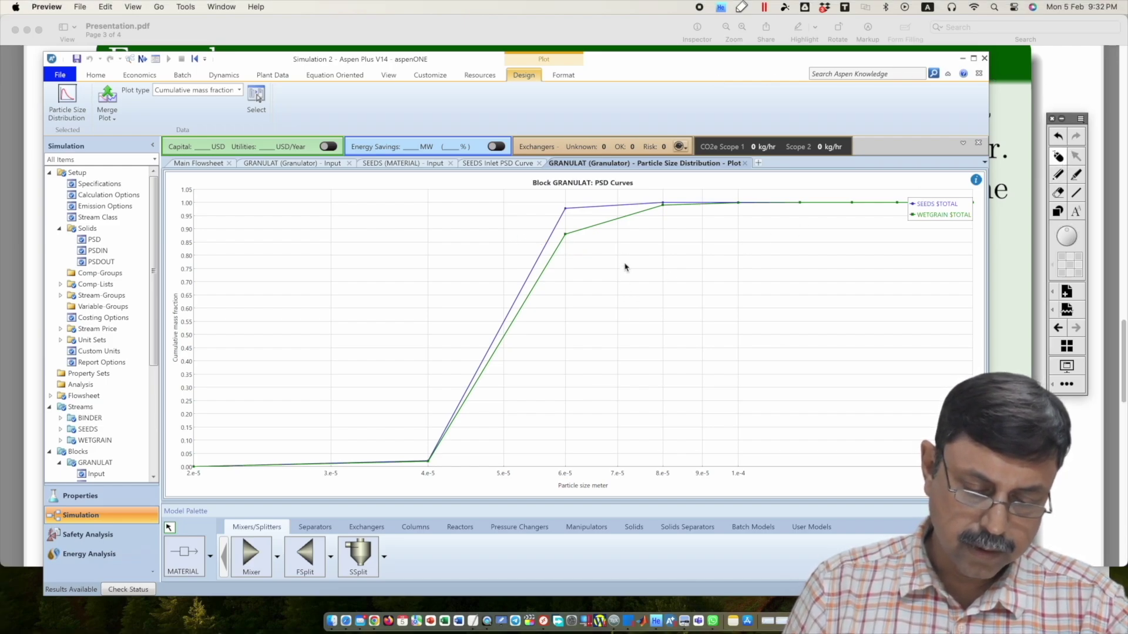
# Set the GRANULAT growth model to Volume proportional and rerun the simulation to view the updated particle size distribution plot
pyautogui.click(317, 164)
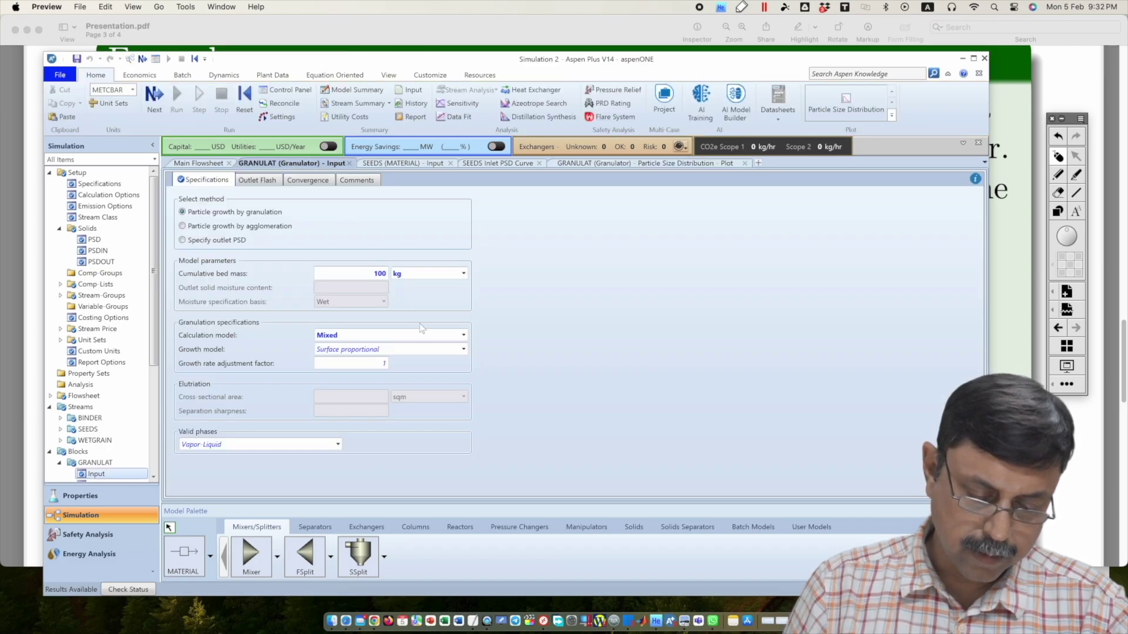
pyautogui.click(464, 350)
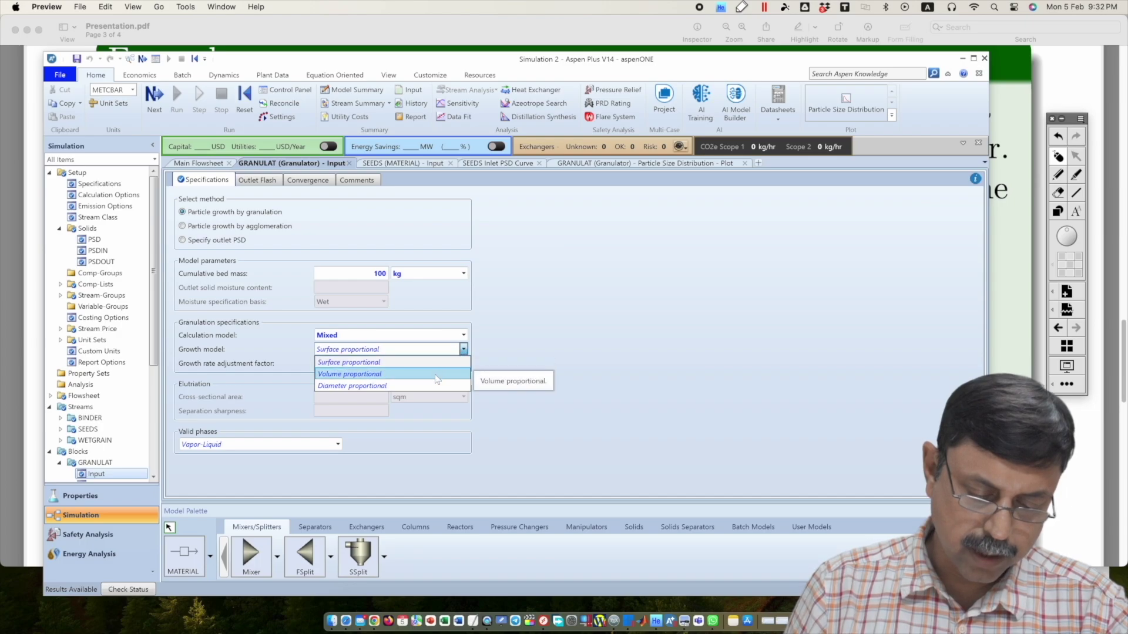
pyautogui.click(437, 375)
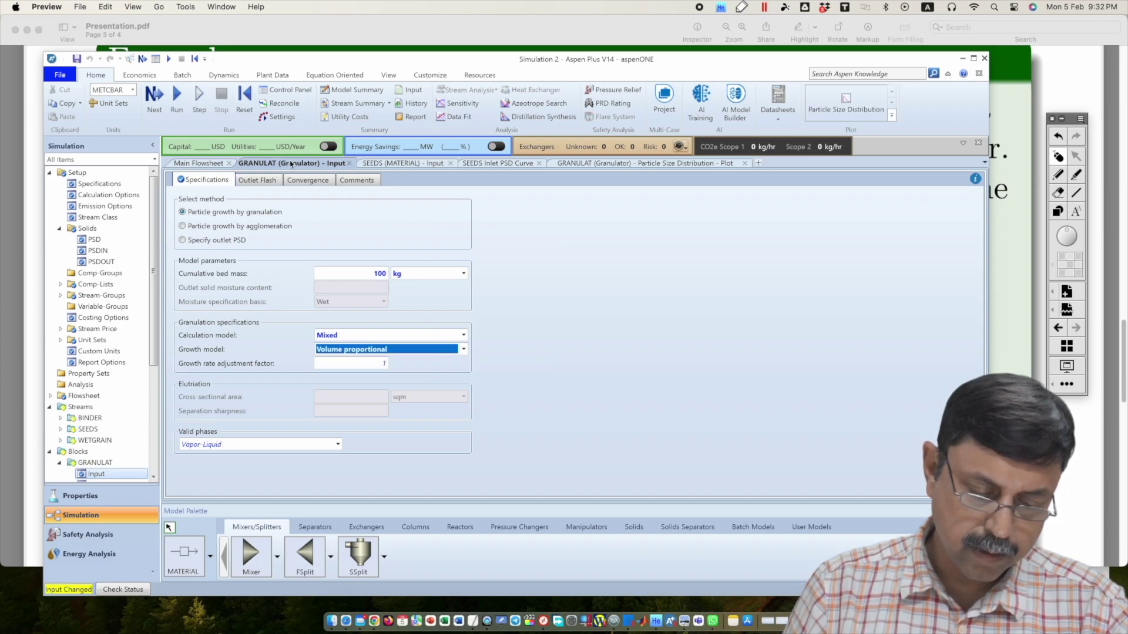
pyautogui.click(177, 101)
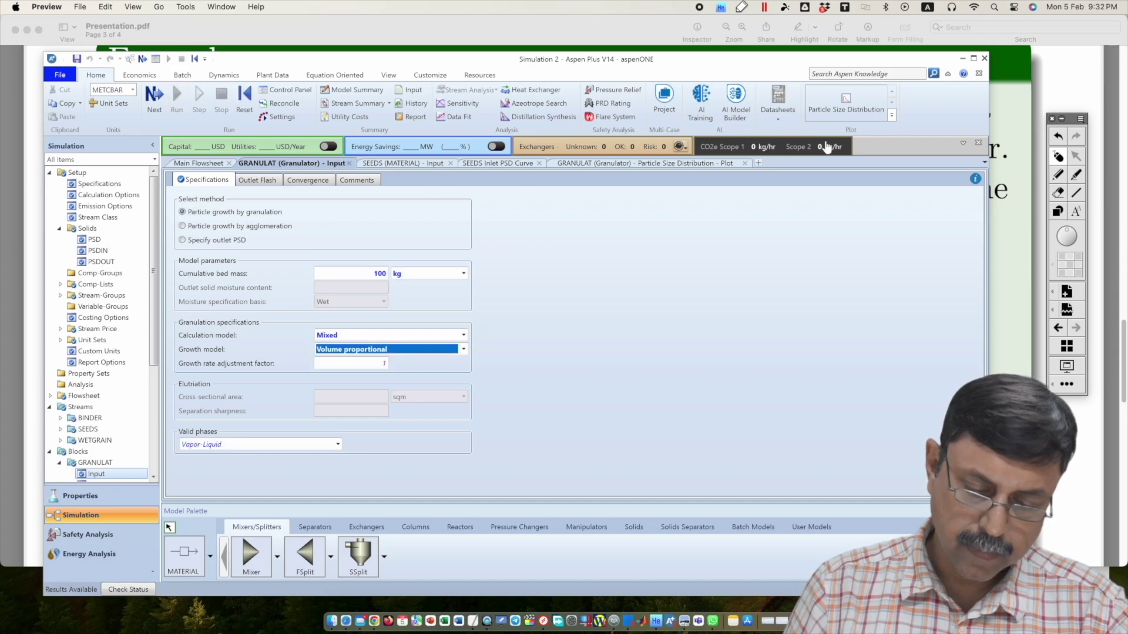
pyautogui.click(705, 164)
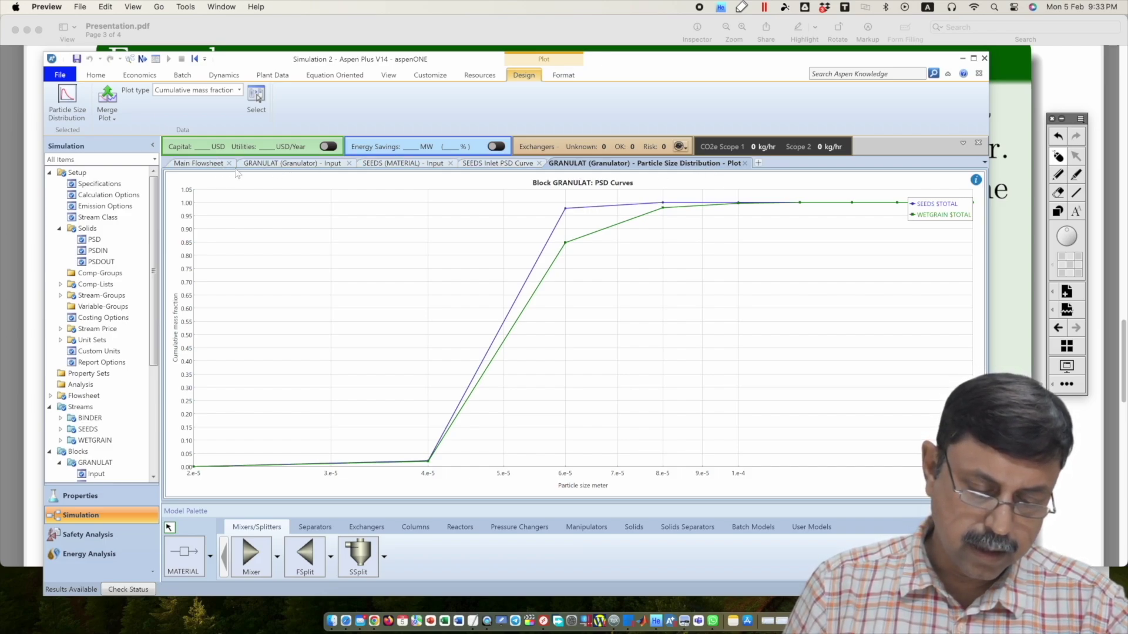
# Set the GRANULAT growth rate adjustment factor to 1.5 and rerun the simulation to view the resulting particle size distribution plot
pyautogui.click(270, 164)
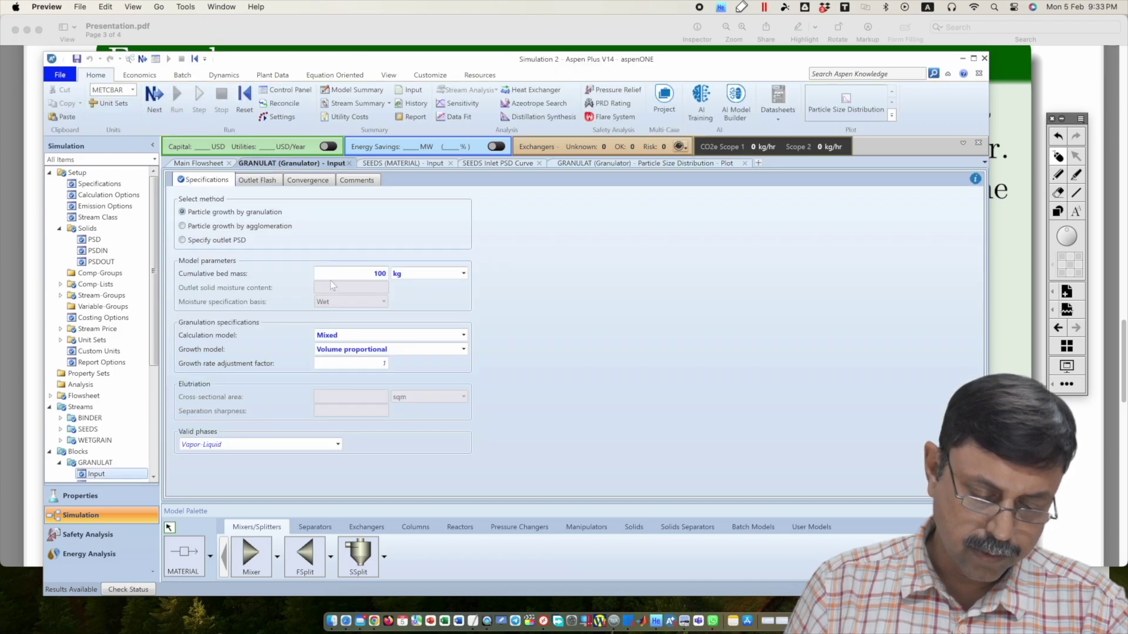
pyautogui.click(381, 365)
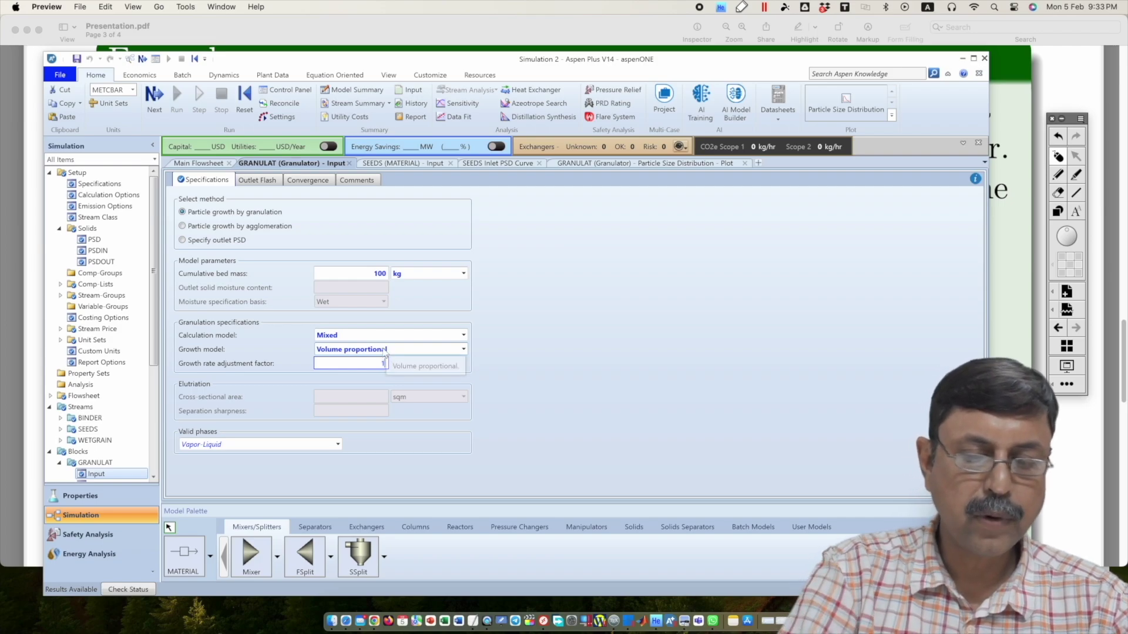
pyautogui.write('.5')
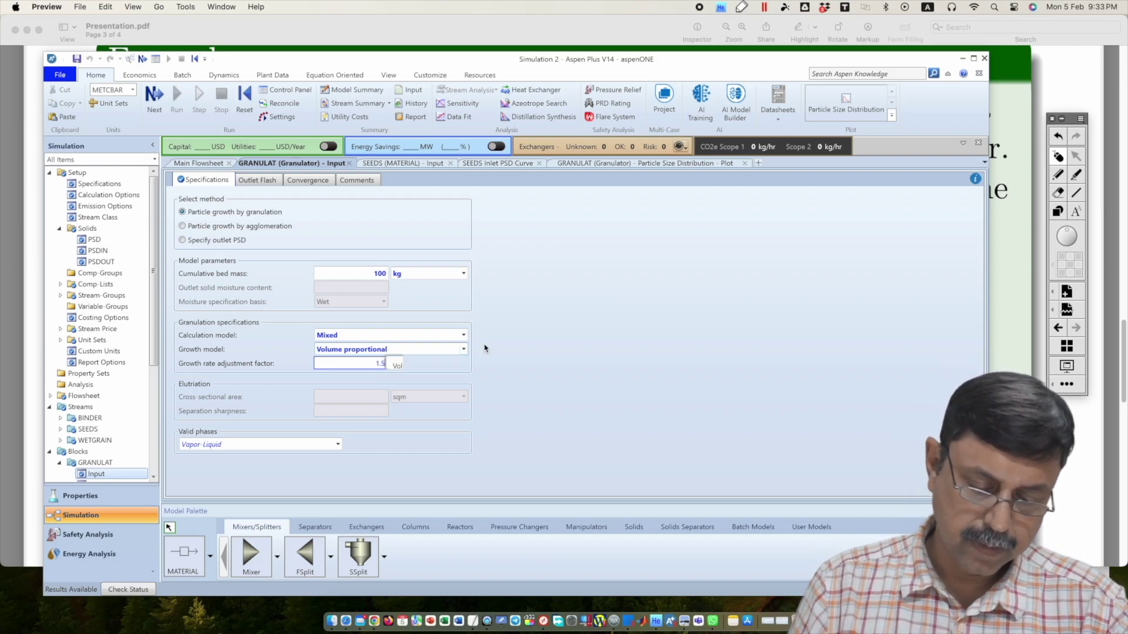
pyautogui.click(574, 324)
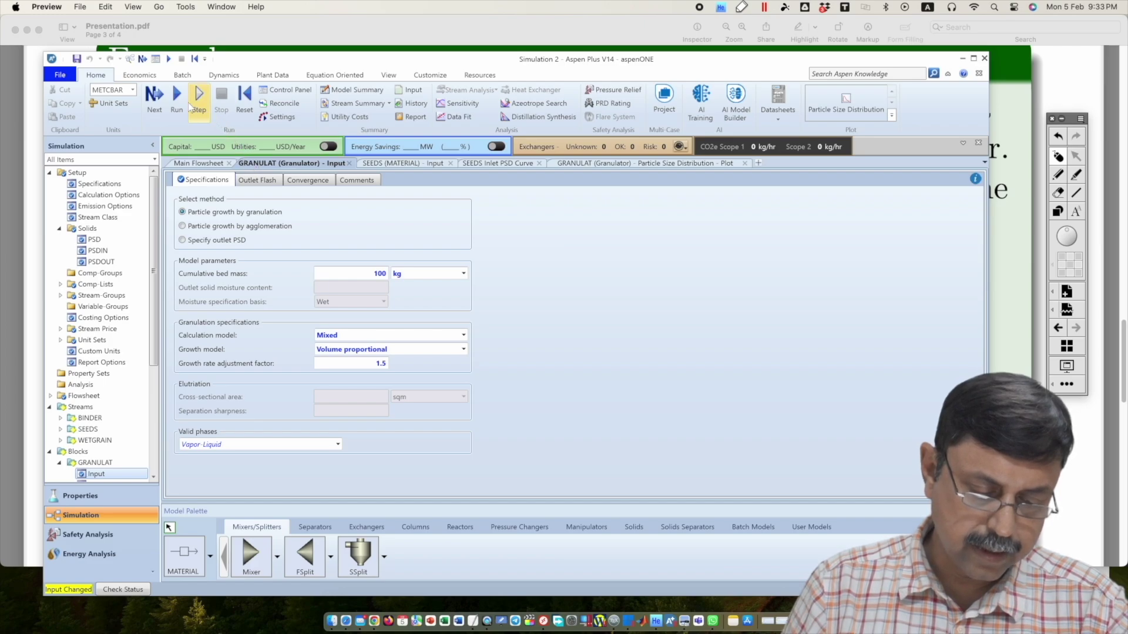
pyautogui.click(172, 85)
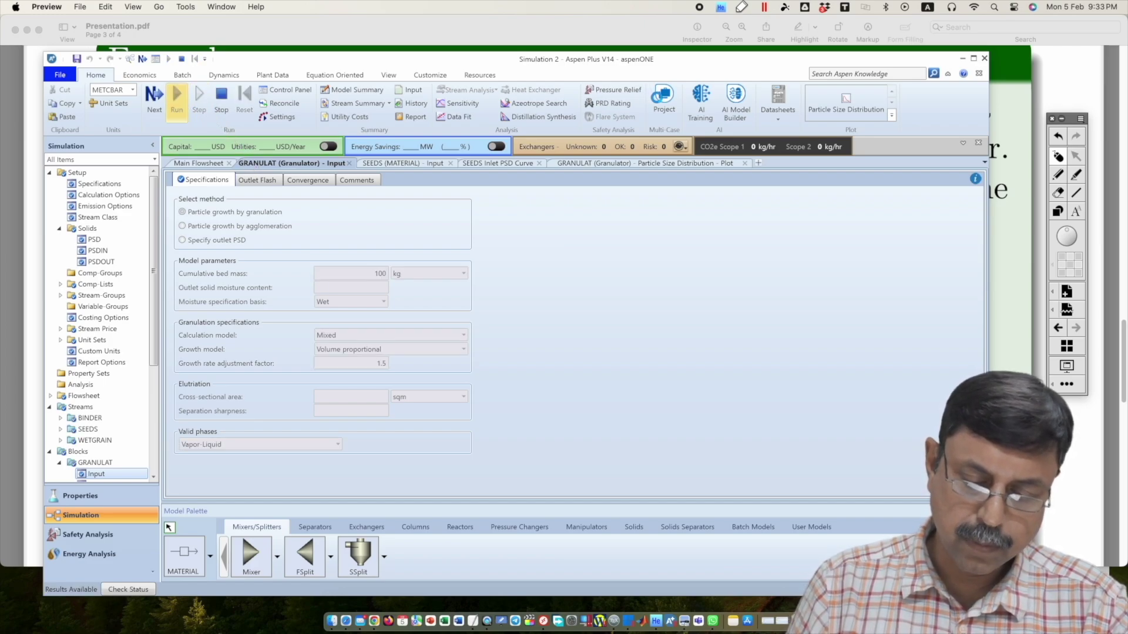
pyautogui.click(662, 167)
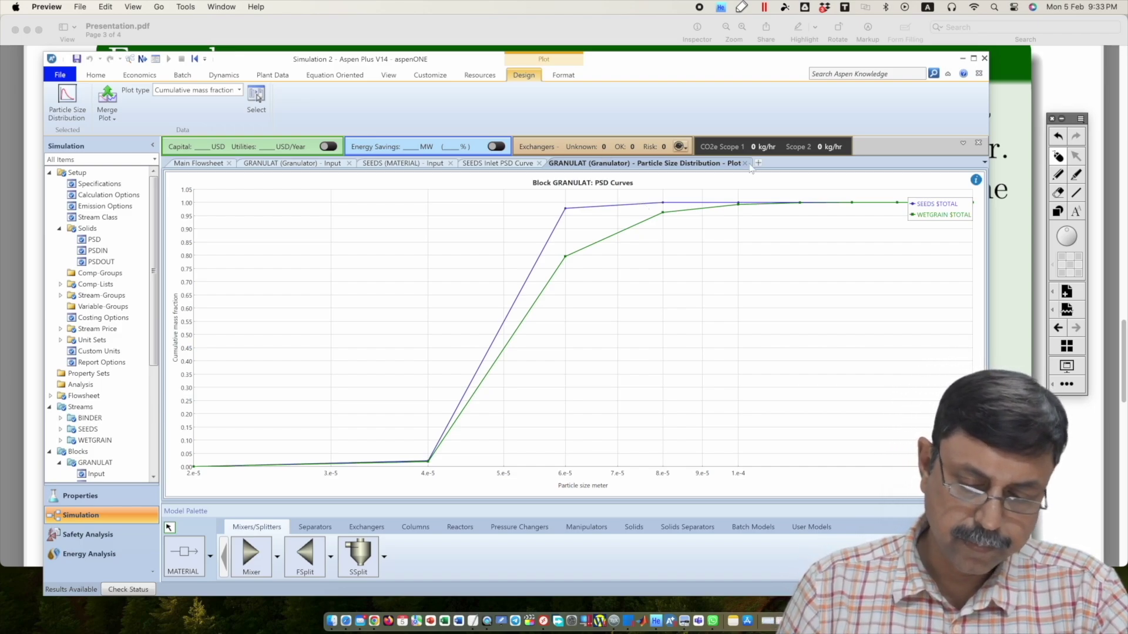
# Examine the agglomeration tasks in Presentation.pdf and the GRANULAT particle size distribution plot for the constant kernel prefactor case
pyautogui.click(1019, 368)
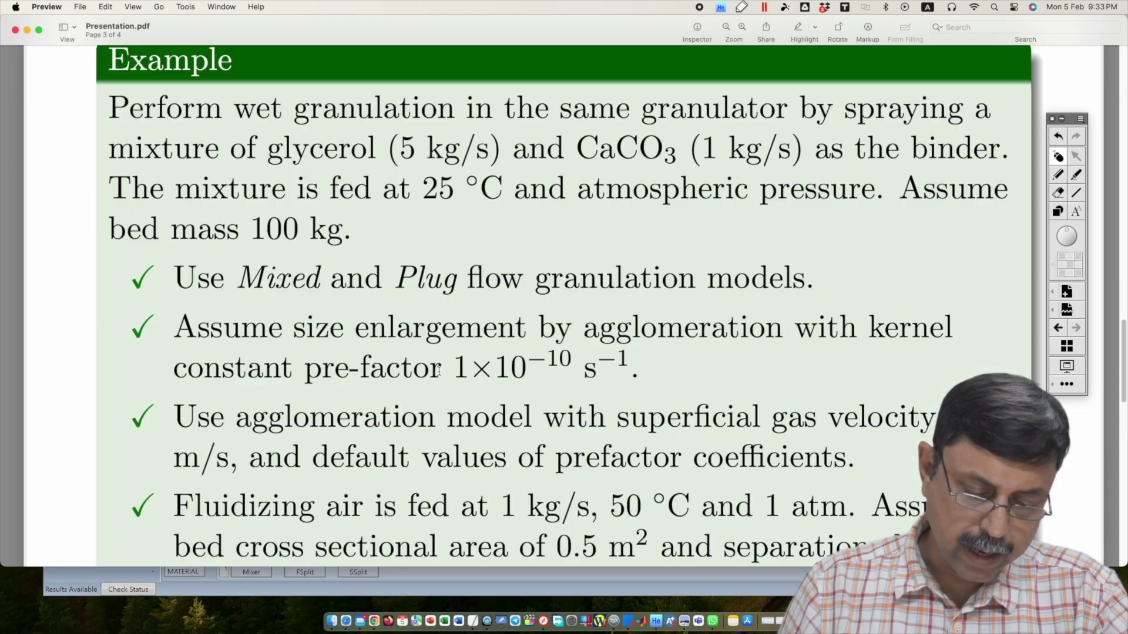
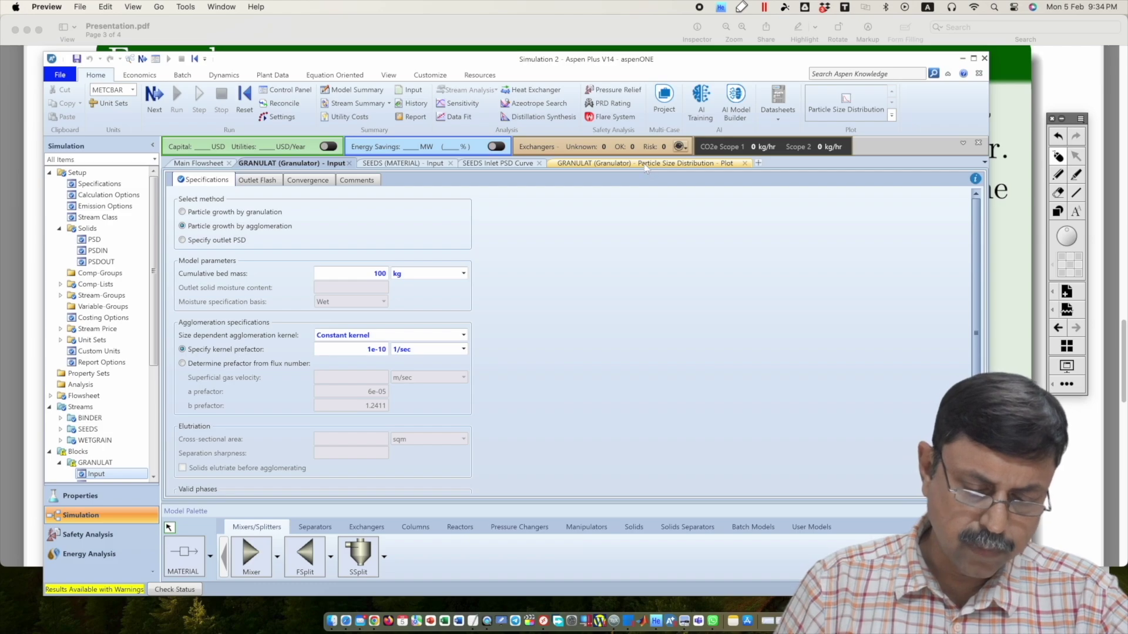
pyautogui.click(645, 164)
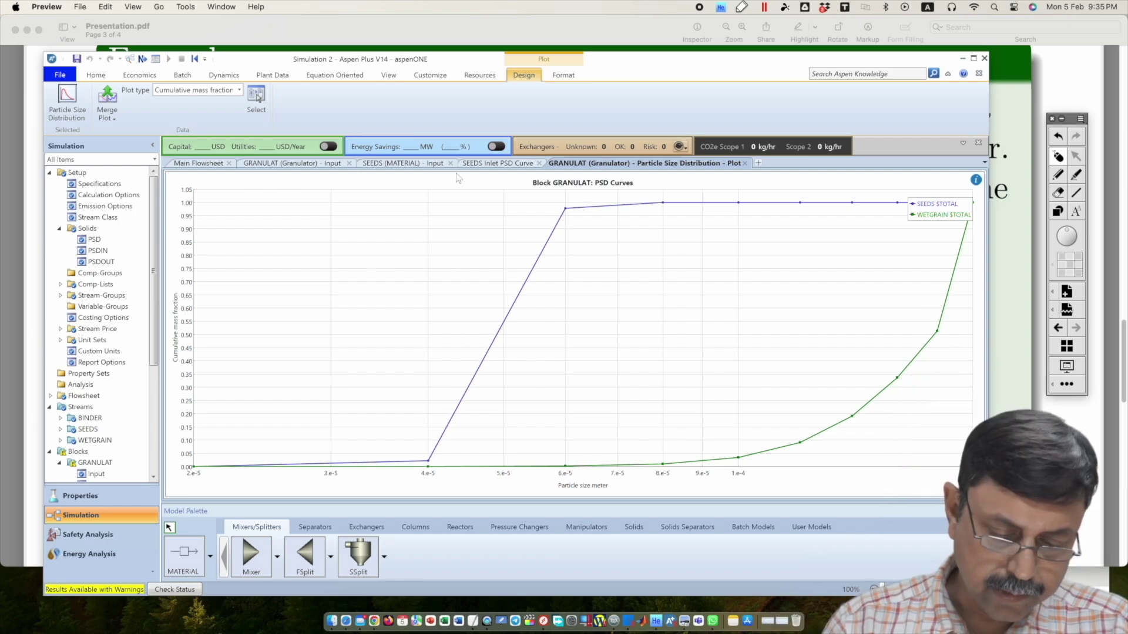
pyautogui.click(189, 166)
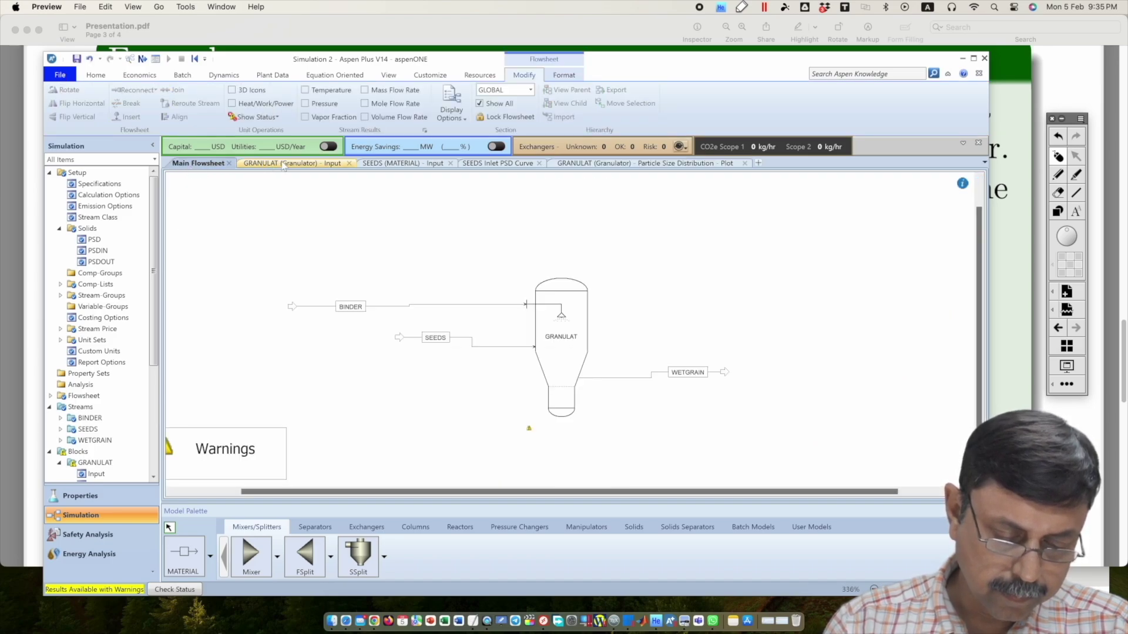
pyautogui.click(282, 164)
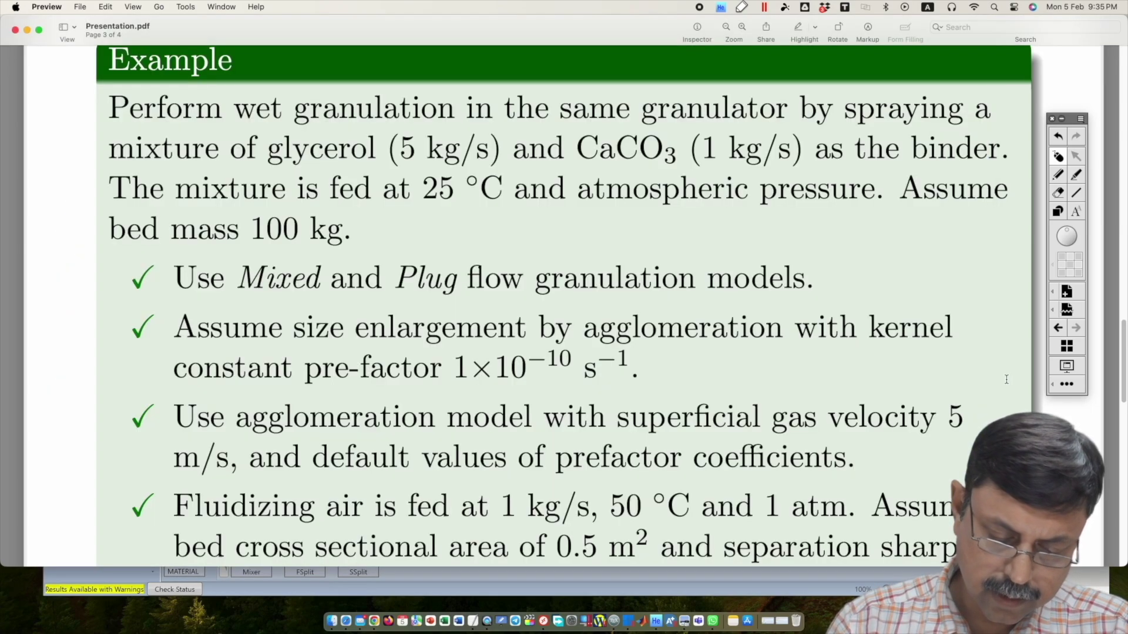
pyautogui.click(1005, 385)
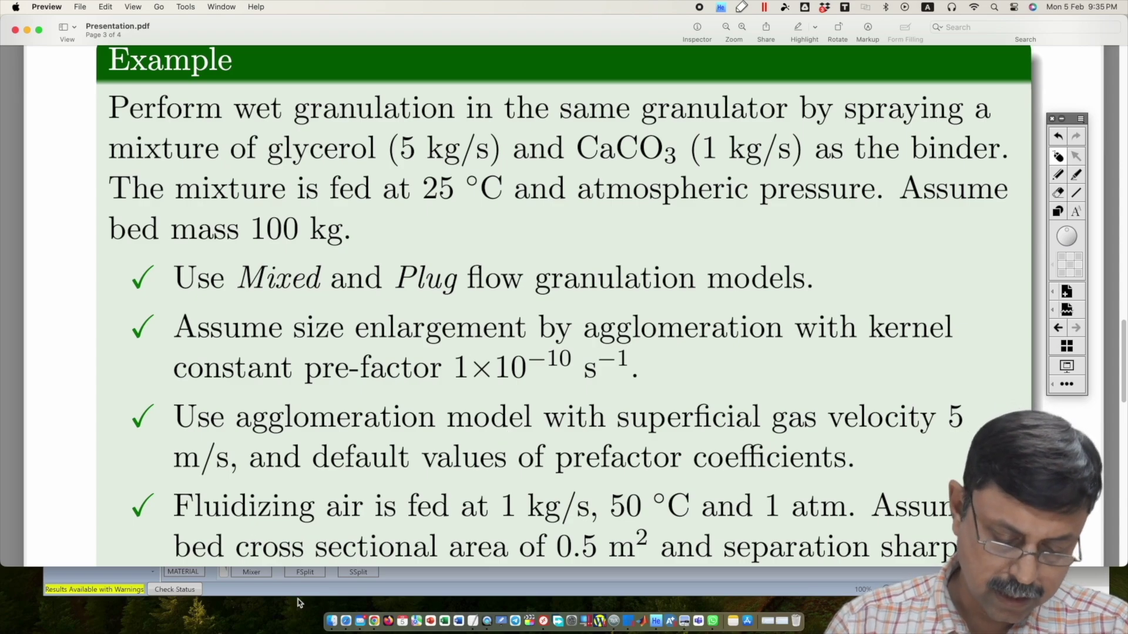
pyautogui.click(365, 593)
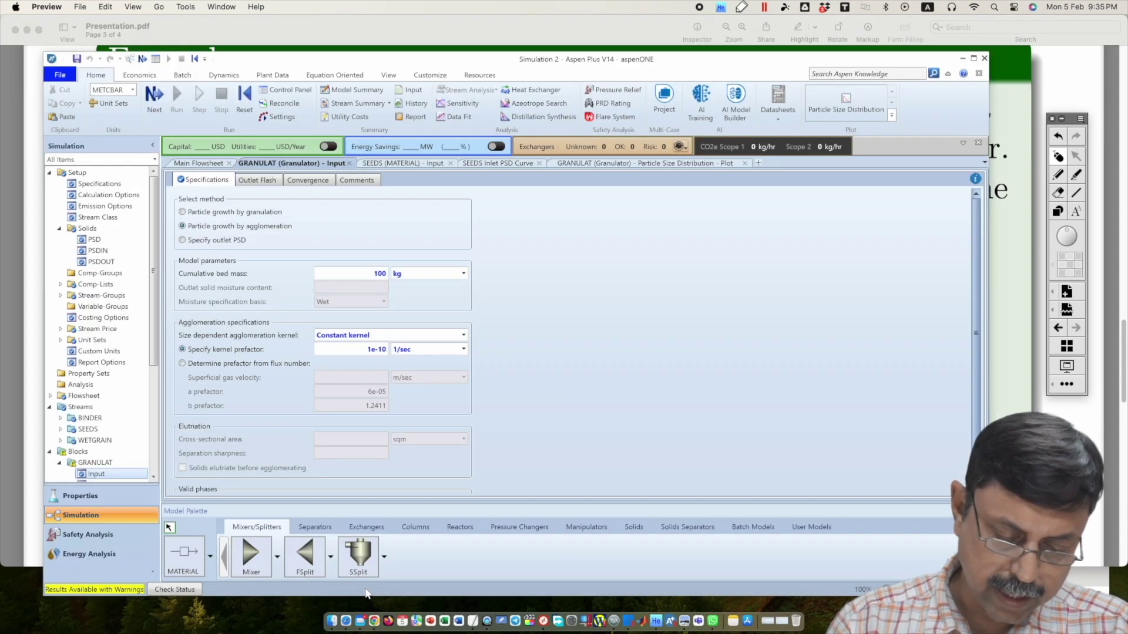
# Determine the GRANULAT prefactor from flux number with a 5 m/sec superficial gas velocity, and rerun to view the particle size distribution plot
pyautogui.click(234, 364)
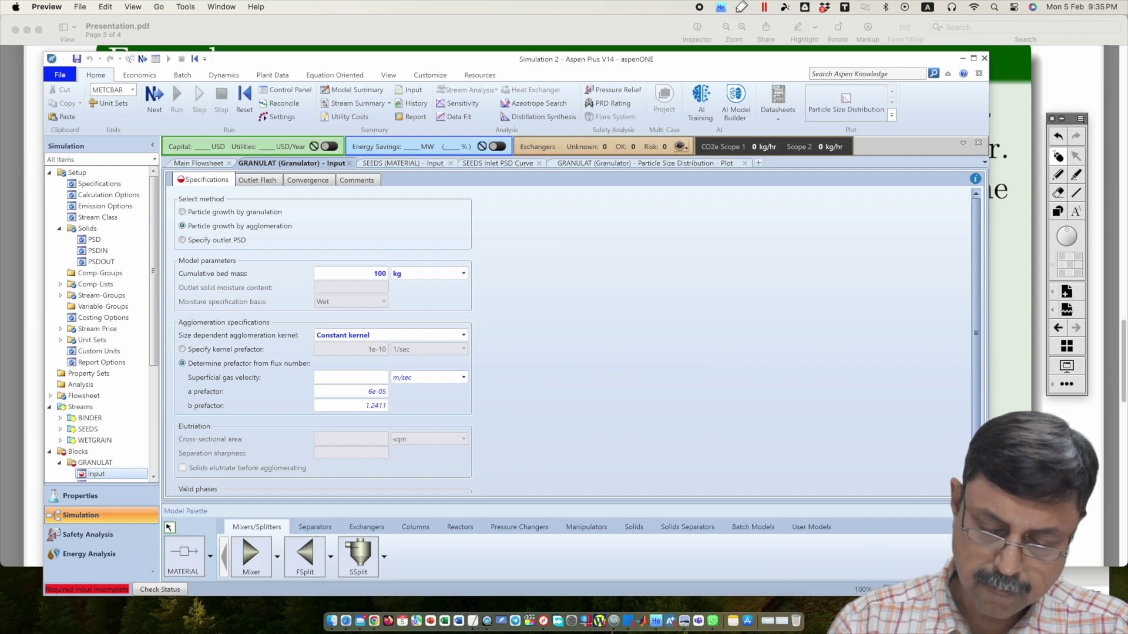
pyautogui.press('super+Tab')
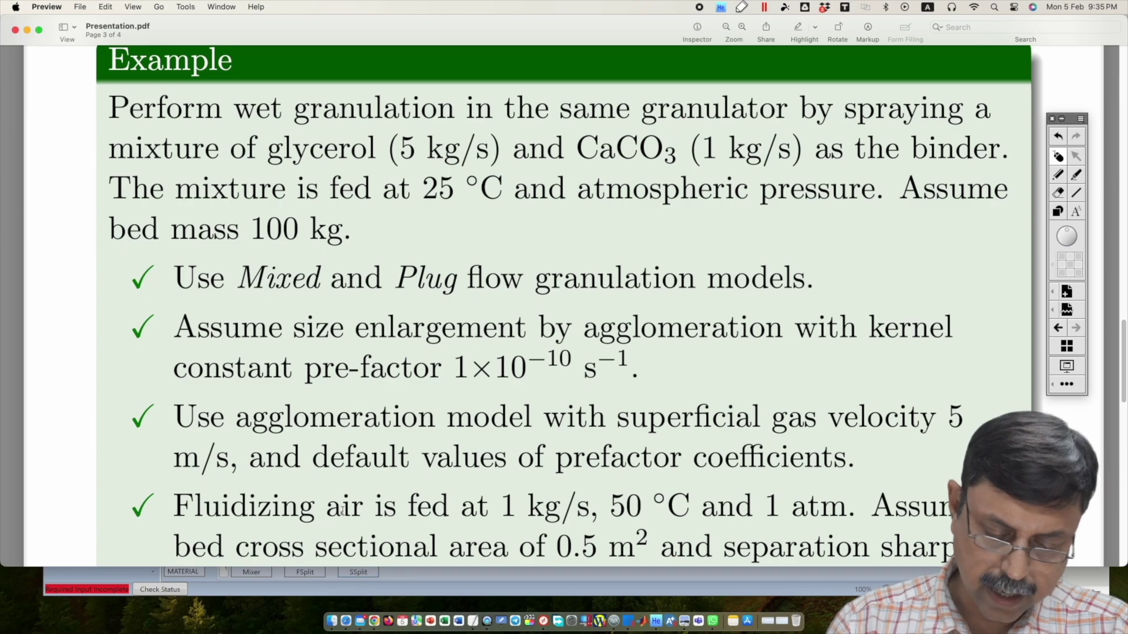
pyautogui.click(483, 582)
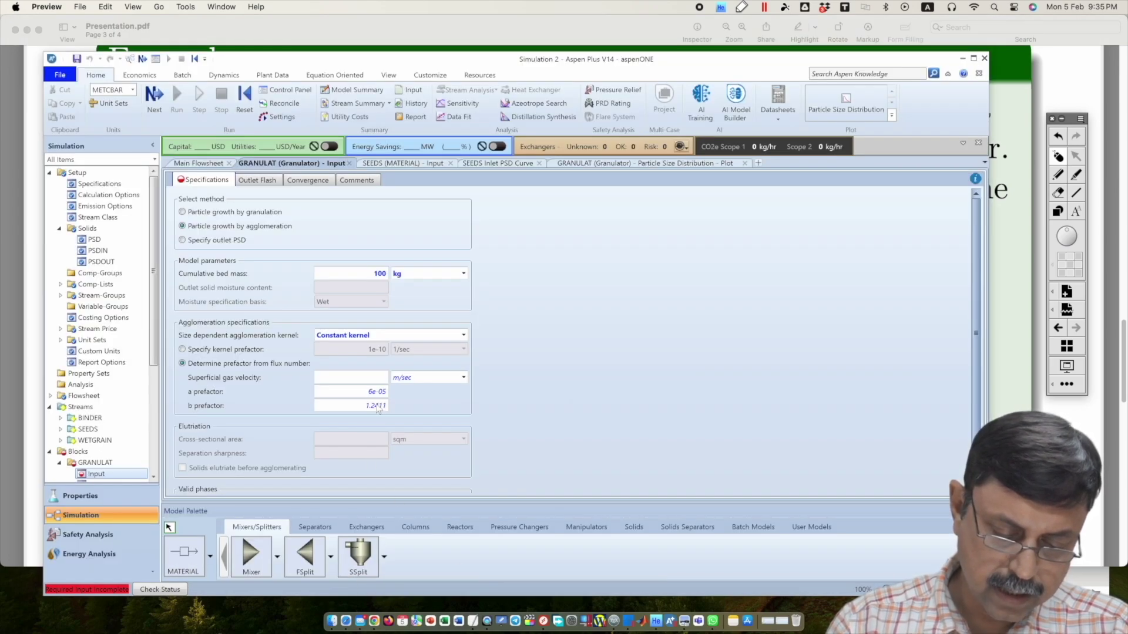
pyautogui.click(382, 382)
pyautogui.write('5')
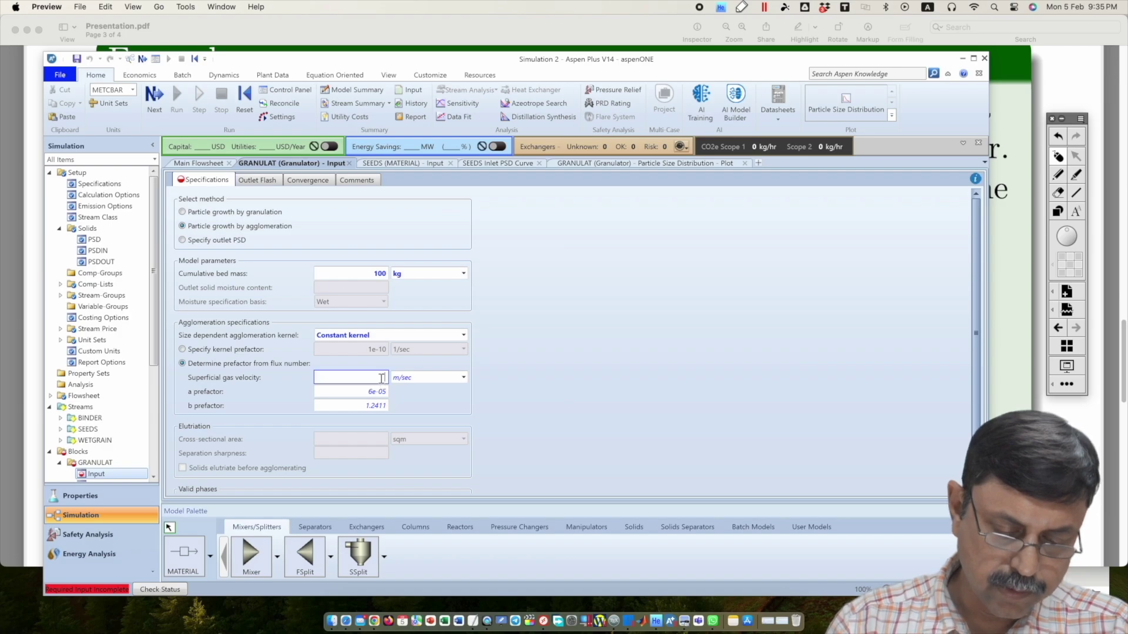
pyautogui.click(568, 441)
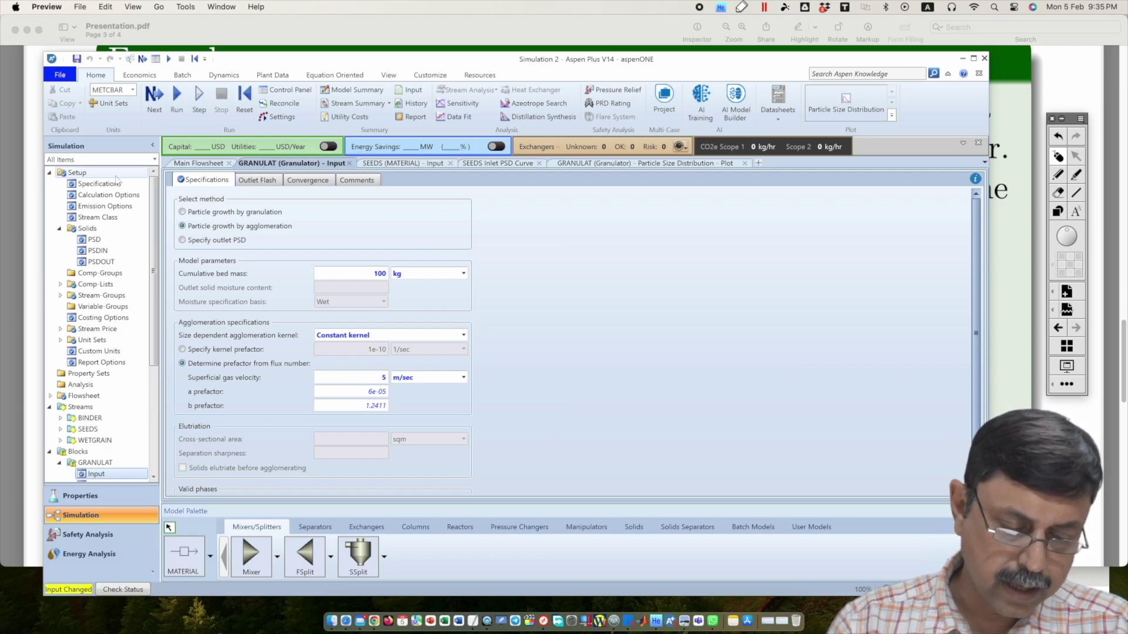
pyautogui.click(175, 102)
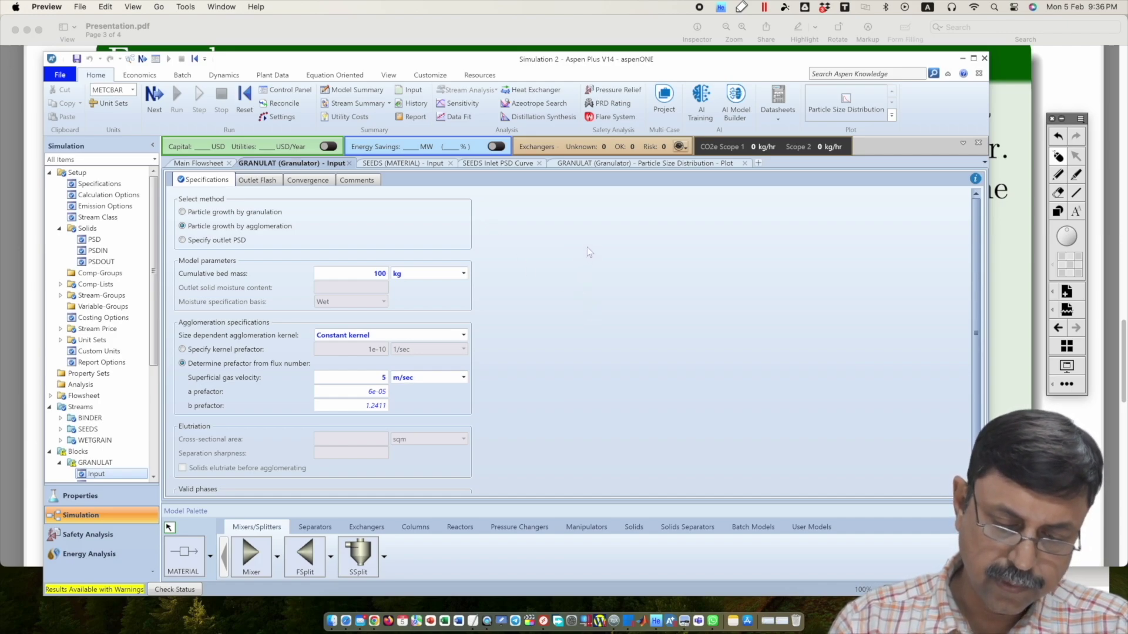
pyautogui.click(598, 163)
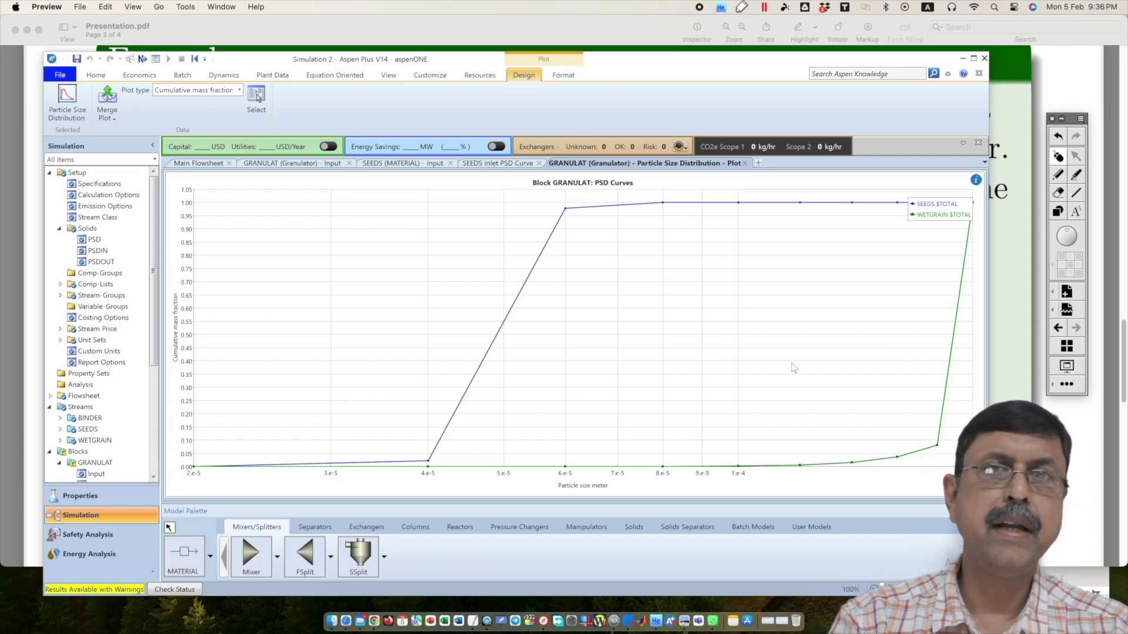
# Switch to Presentation.pdf and read the fluidizing air, bed cross-sectional area and separation sharpness specifications
pyautogui.press('super+Tab')
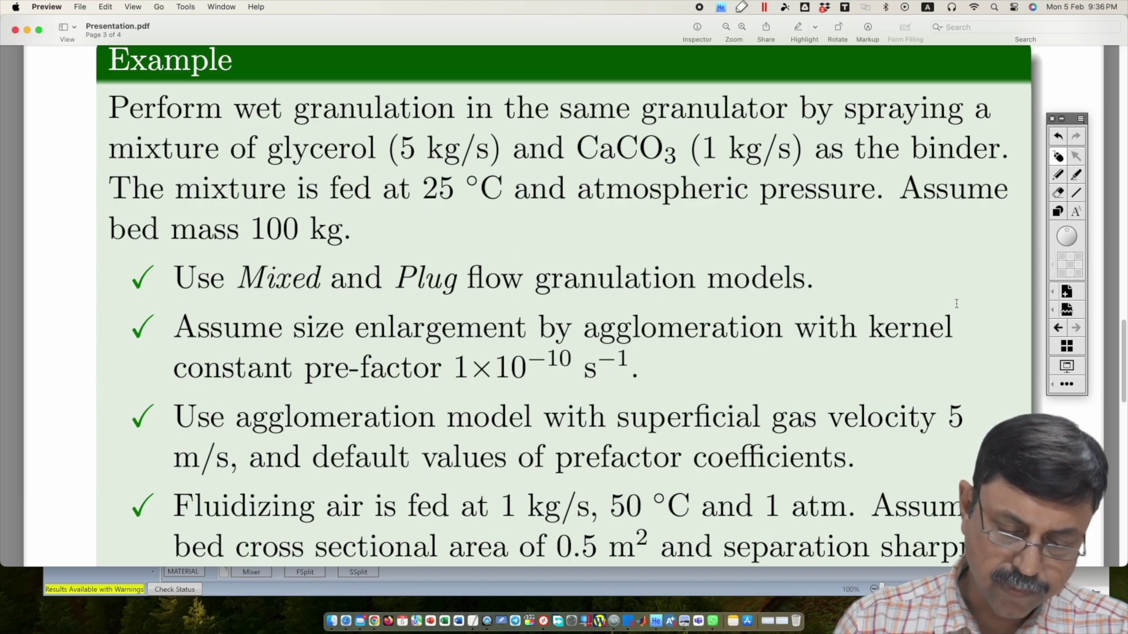
pyautogui.scroll(-1, 956, 303)
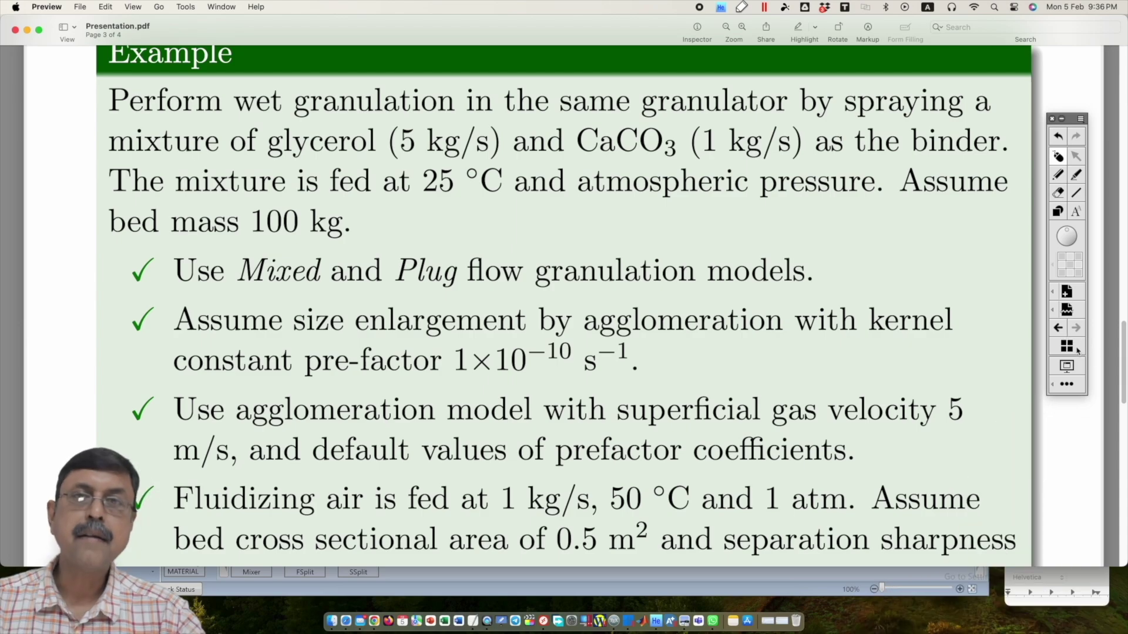
pyautogui.scroll(-5, 801, 478)
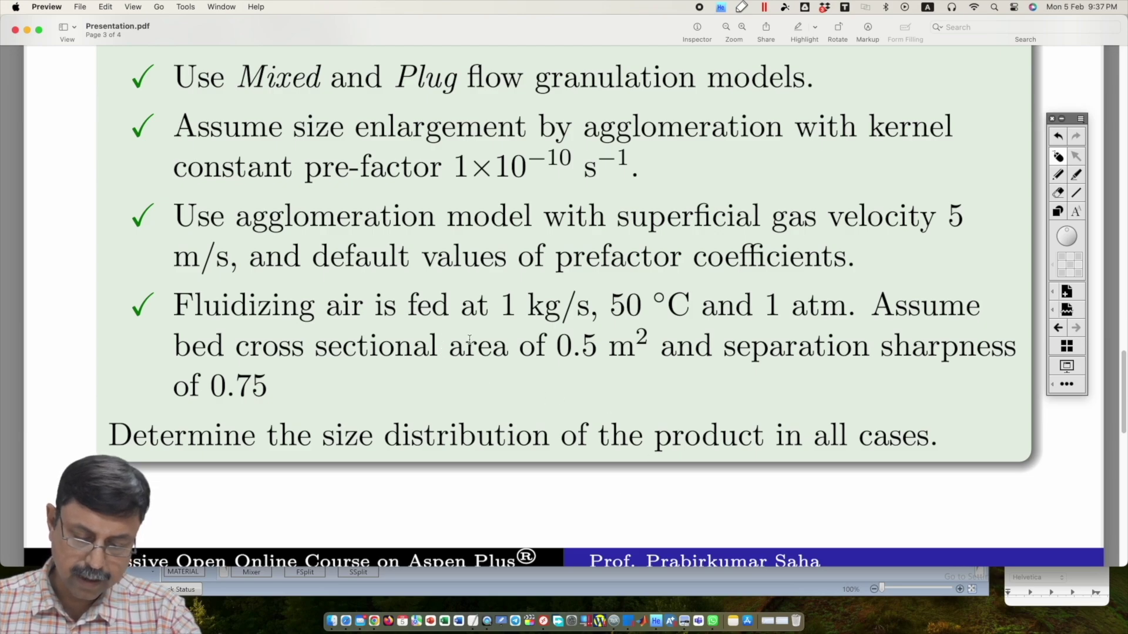
# Switch back to Aspen Plus and connect a new material stream to the bottom port of the GRANULAT block on the main flowsheet
pyautogui.click(825, 582)
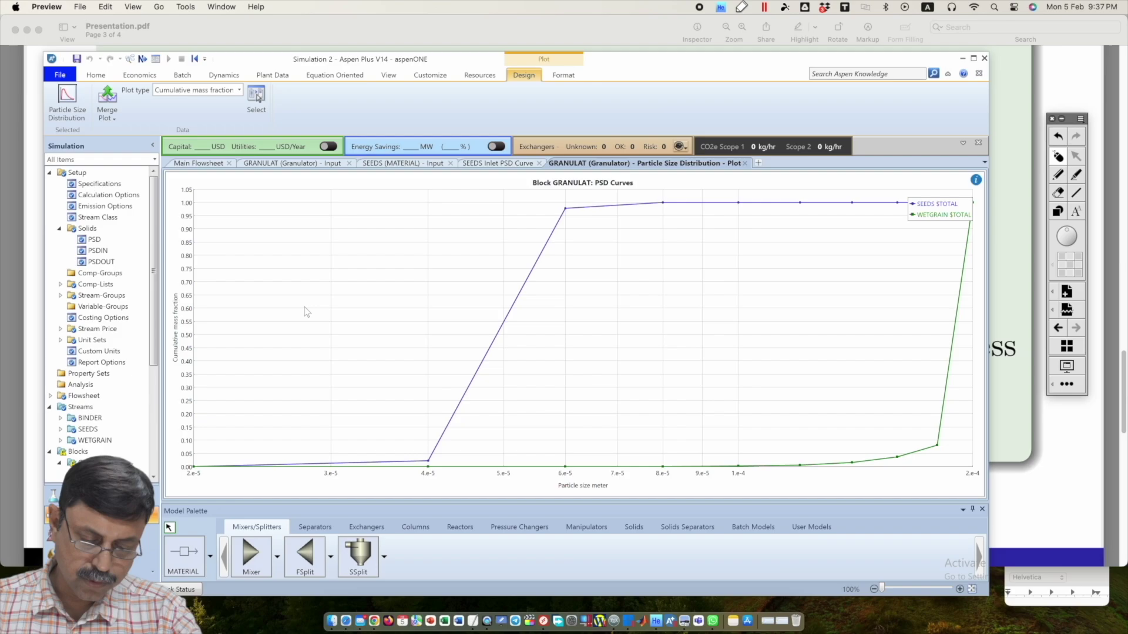
pyautogui.click(198, 164)
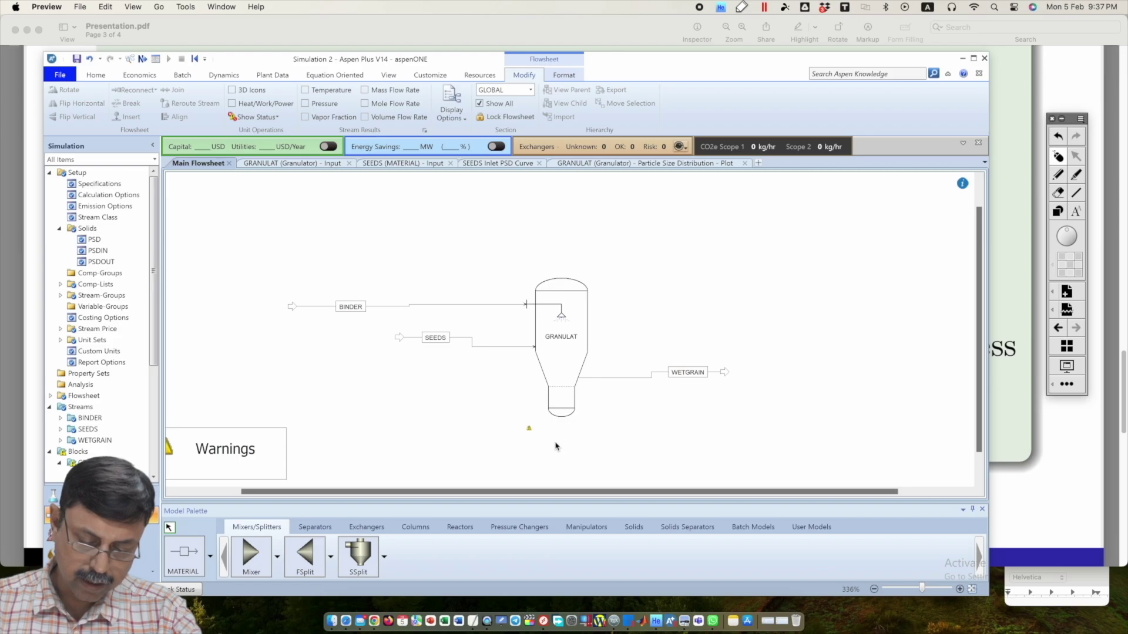
pyautogui.click(177, 557)
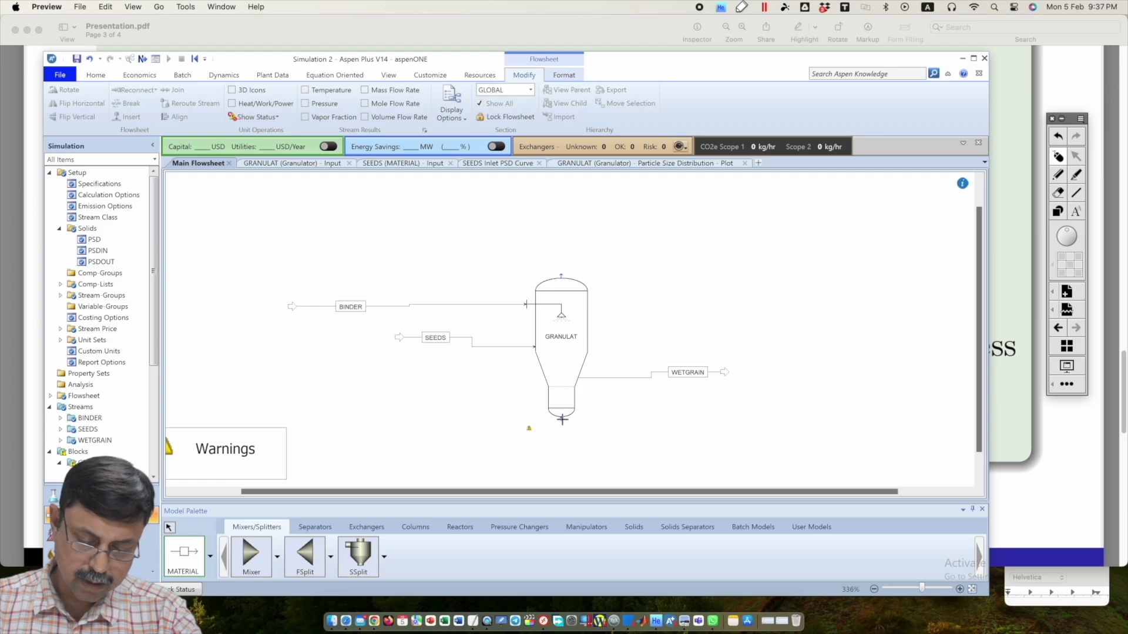
pyautogui.click(562, 419)
pyautogui.click(562, 468)
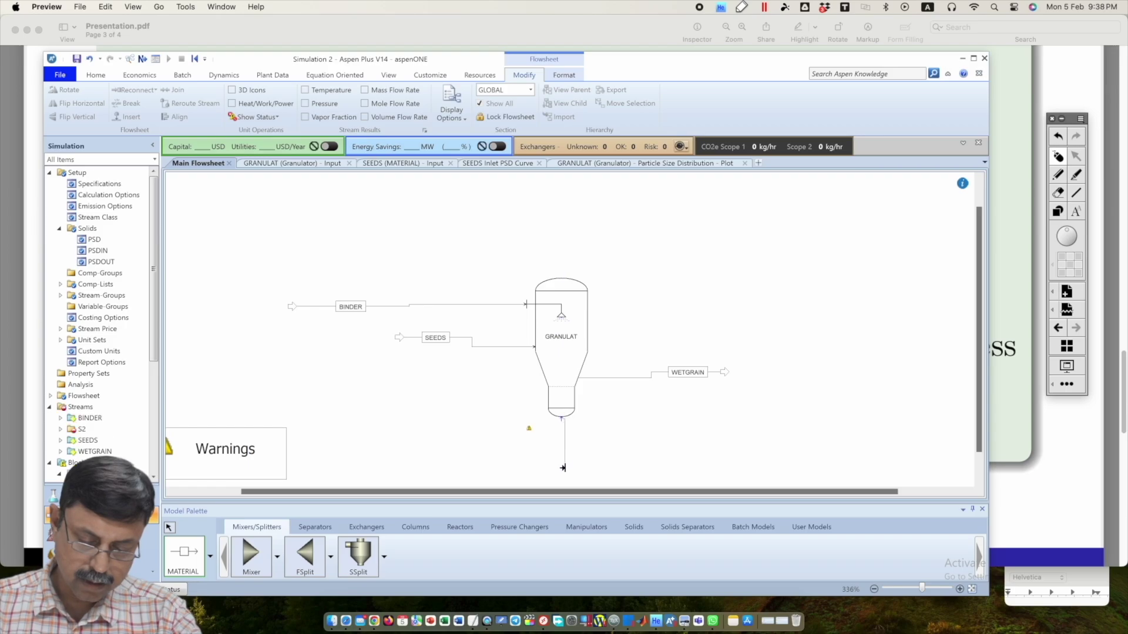
# Finish placing the new feed stream below GRANULAT and connect a gas outlet stream to the block's top optional gas port
pyautogui.click(562, 475)
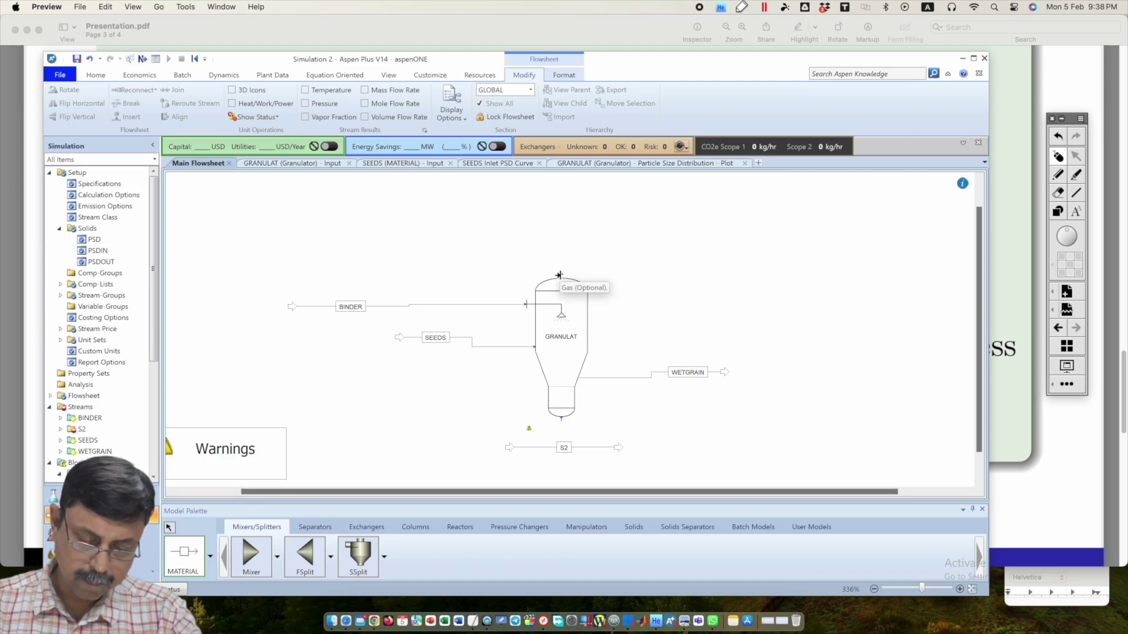
pyautogui.click(561, 277)
pyautogui.click(559, 217)
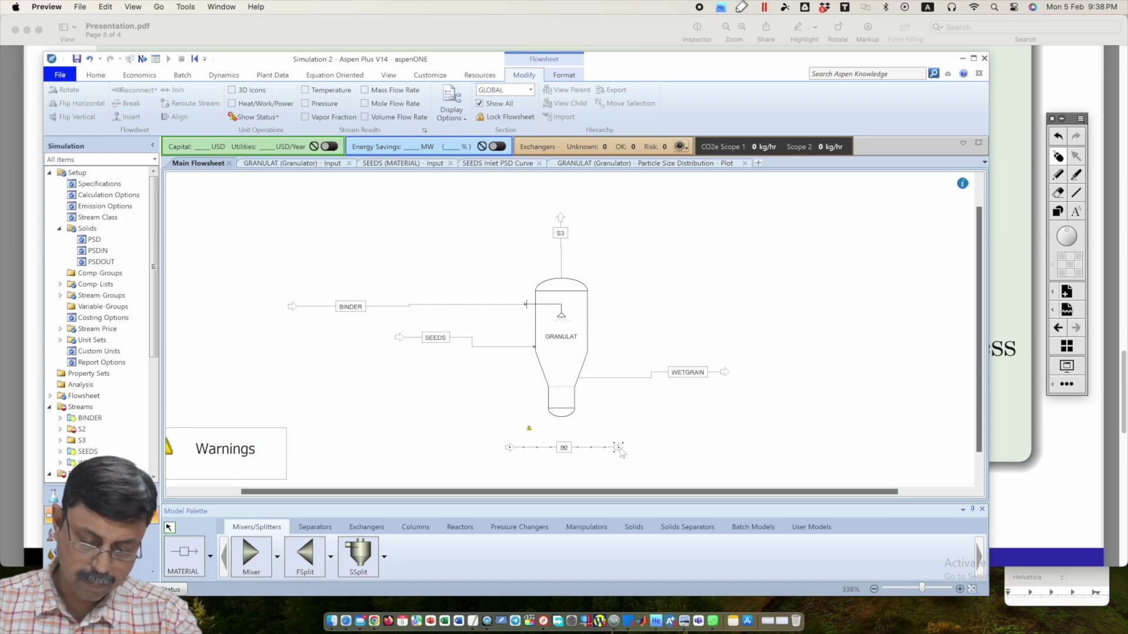
# Reconnect the destination of the loose stream S2 to the gas inlet port at the base of GRANULAT
pyautogui.rightClick(620, 448)
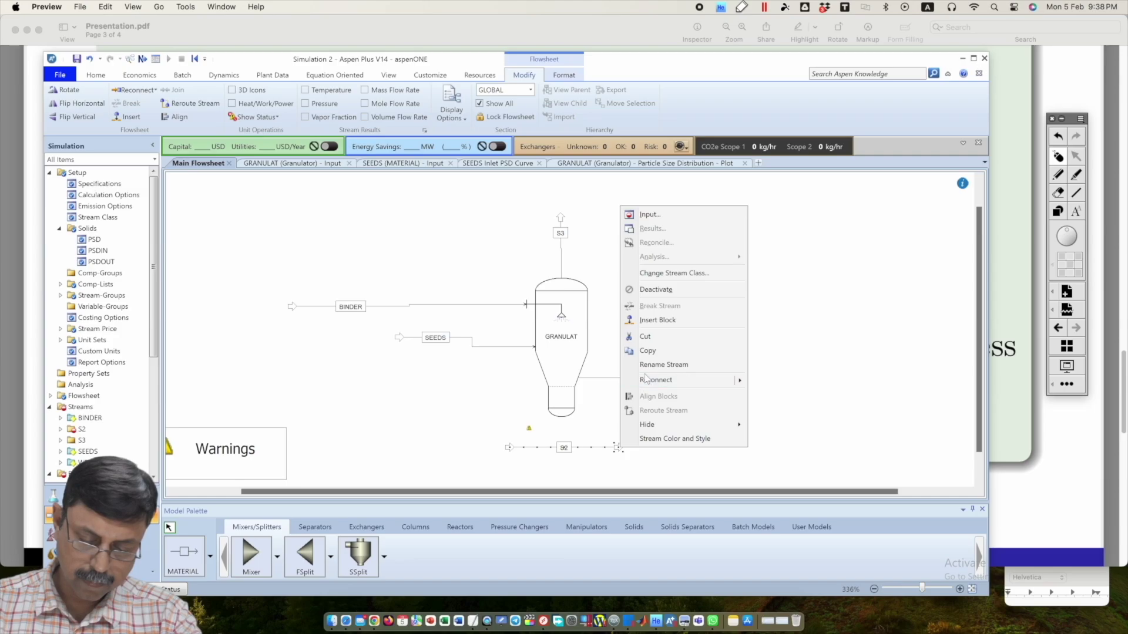
pyautogui.moveTo(684, 383)
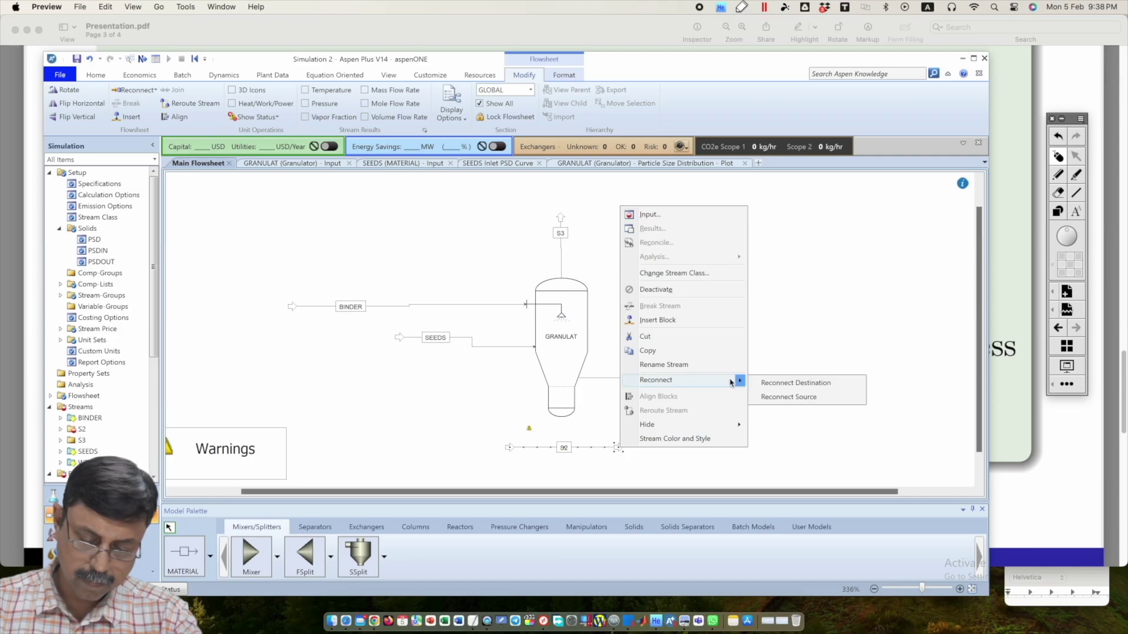
pyautogui.click(762, 383)
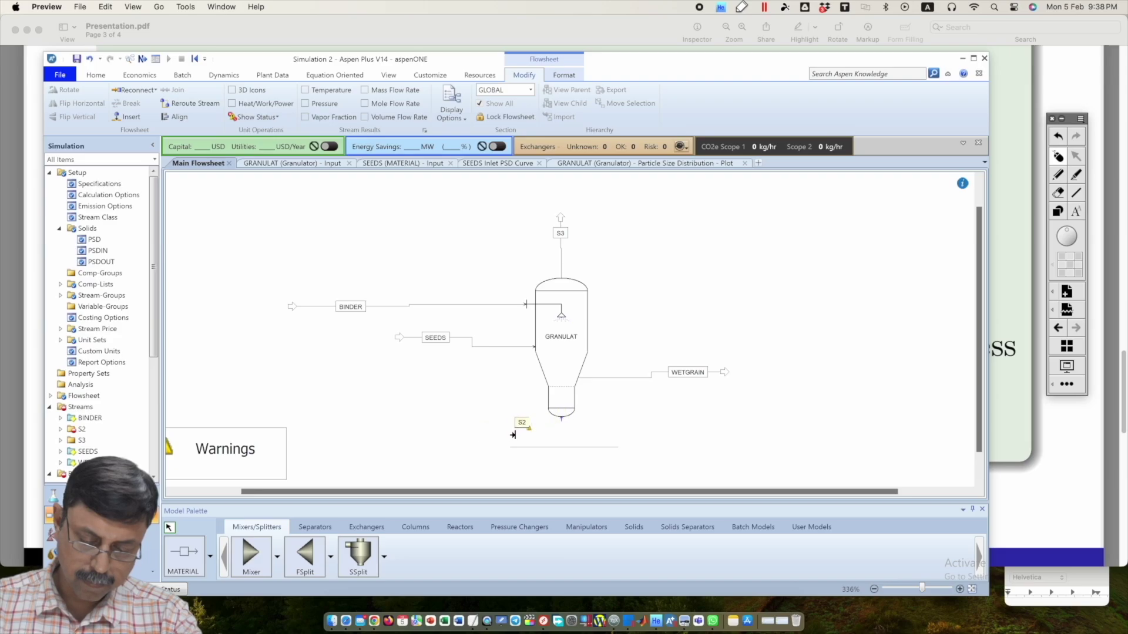
pyautogui.click(559, 422)
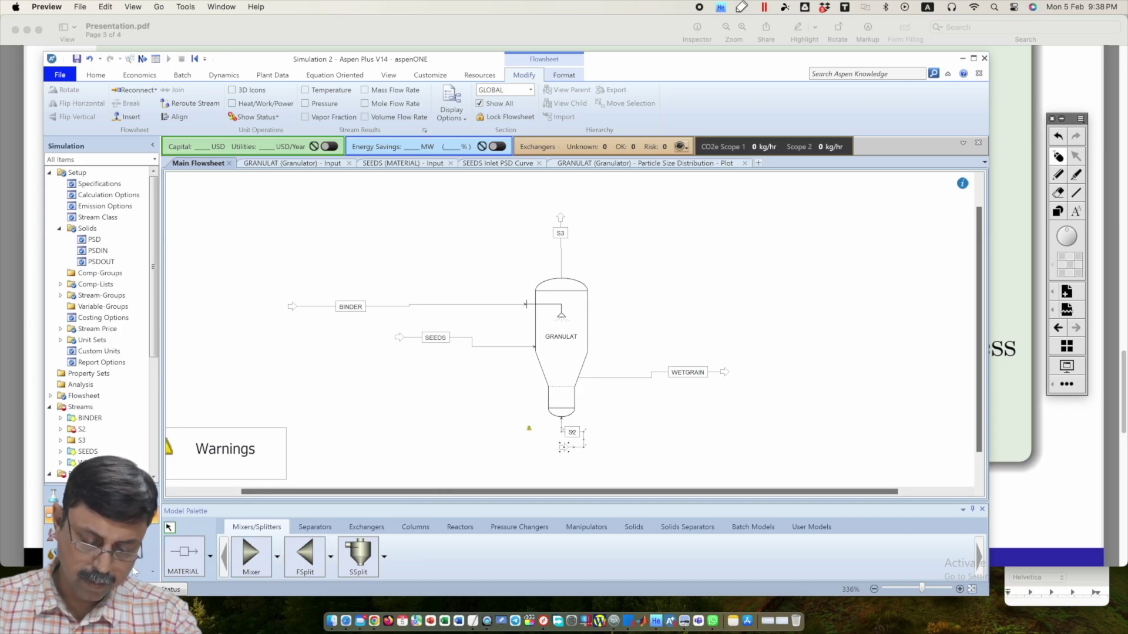
# Rename the gas stream entering the base of GRANULAT as GASIN and the stream leaving its top as GASOUT
pyautogui.click(576, 430)
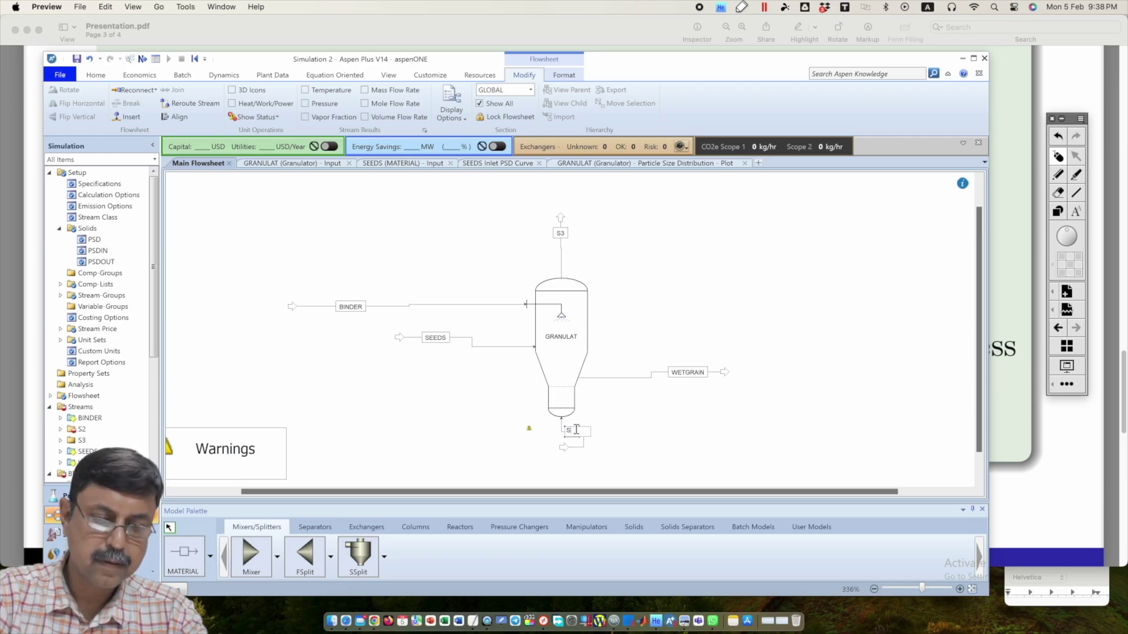
pyautogui.write('GRAIN')
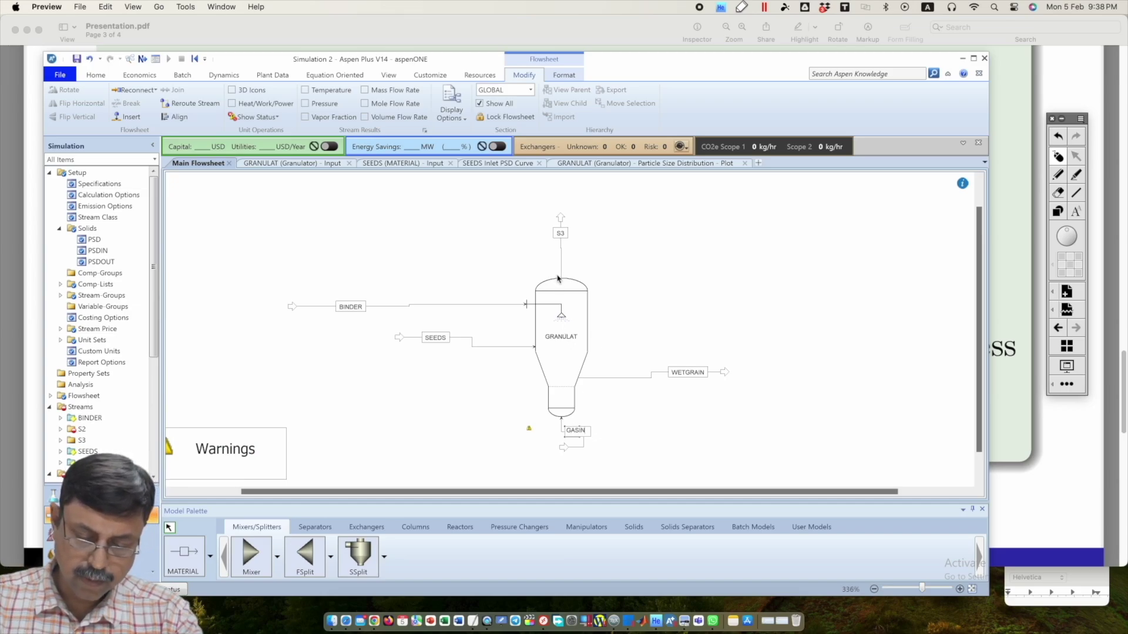
pyautogui.click(559, 235)
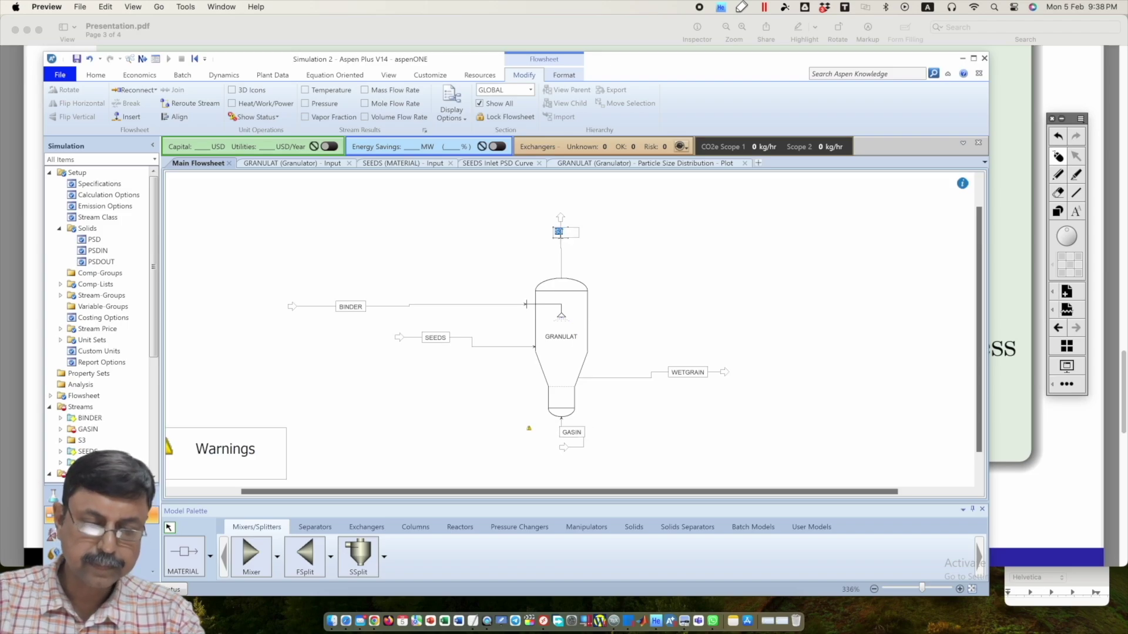
pyautogui.write('GASOUT')
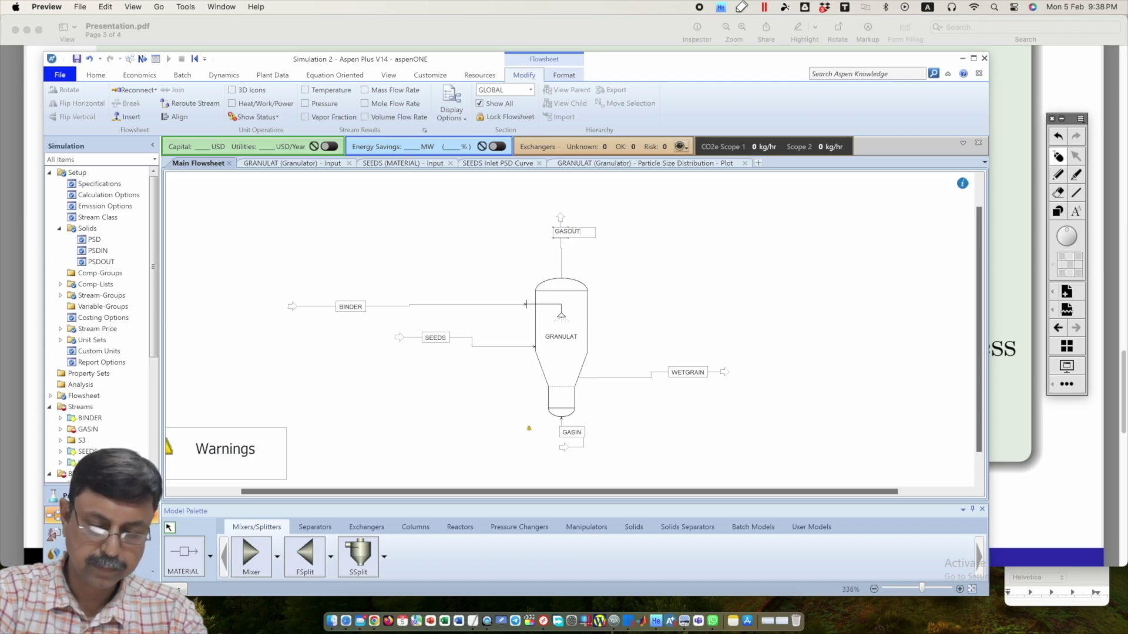
pyautogui.press('Return')
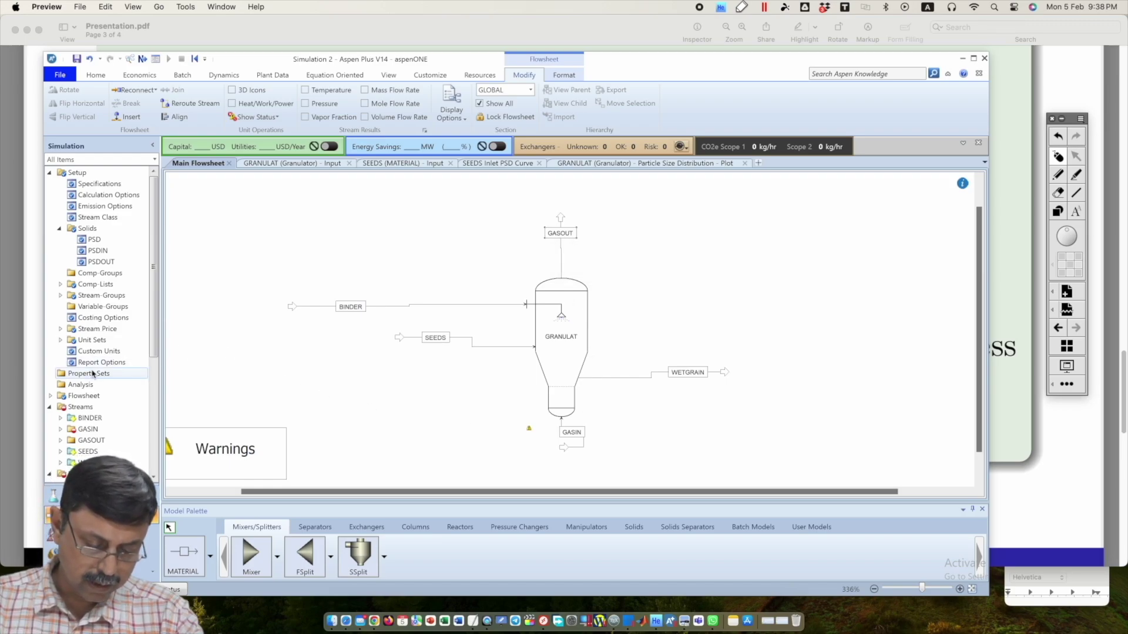
# Open the GASIN stream input and set its temperature to 50 C and pressure to 1 atm
pyautogui.click(60, 430)
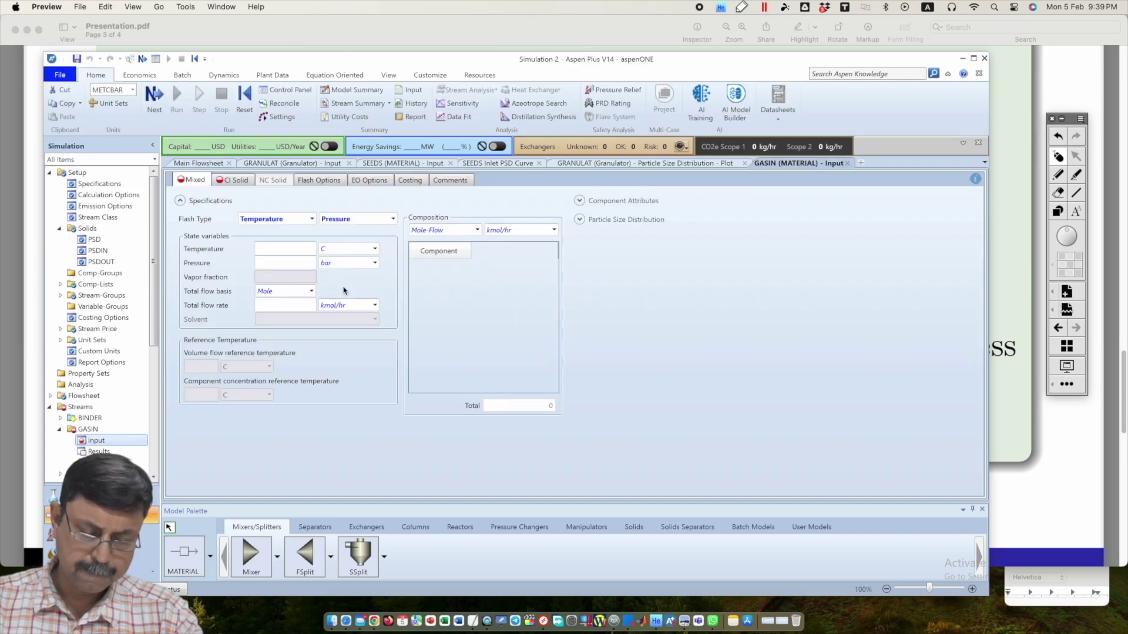
pyautogui.click(298, 249)
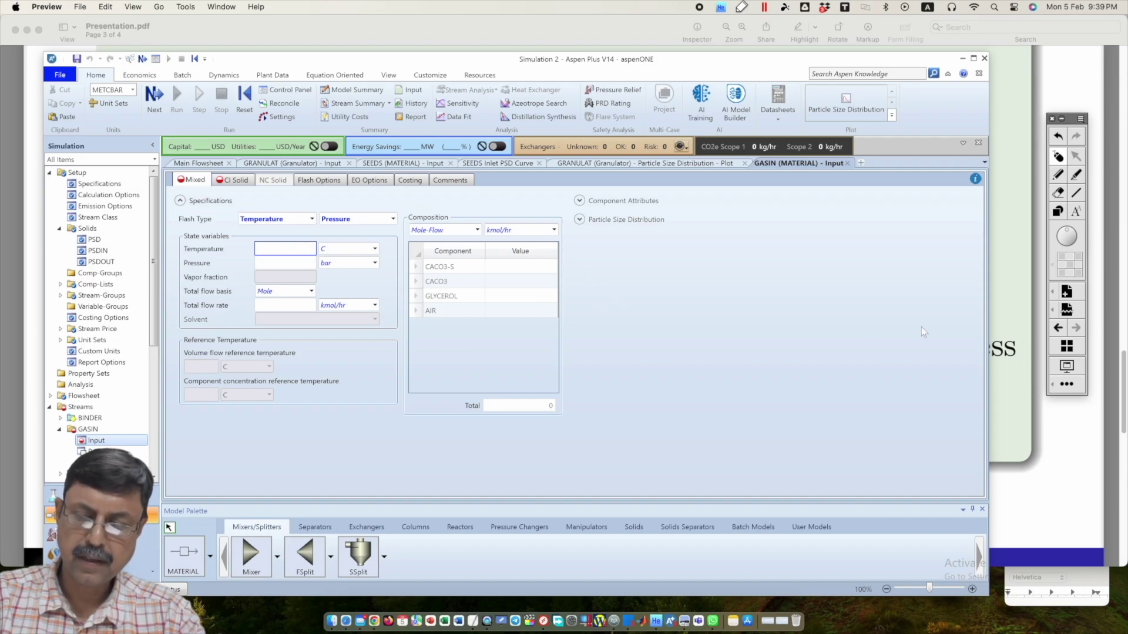
pyautogui.write('50')
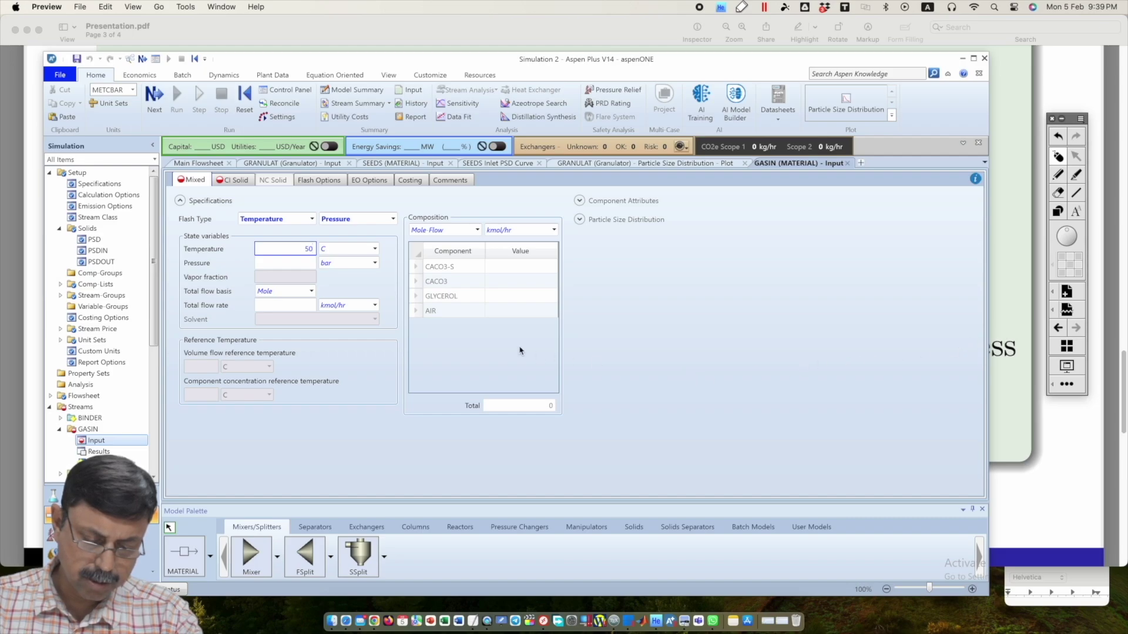
pyautogui.click(374, 265)
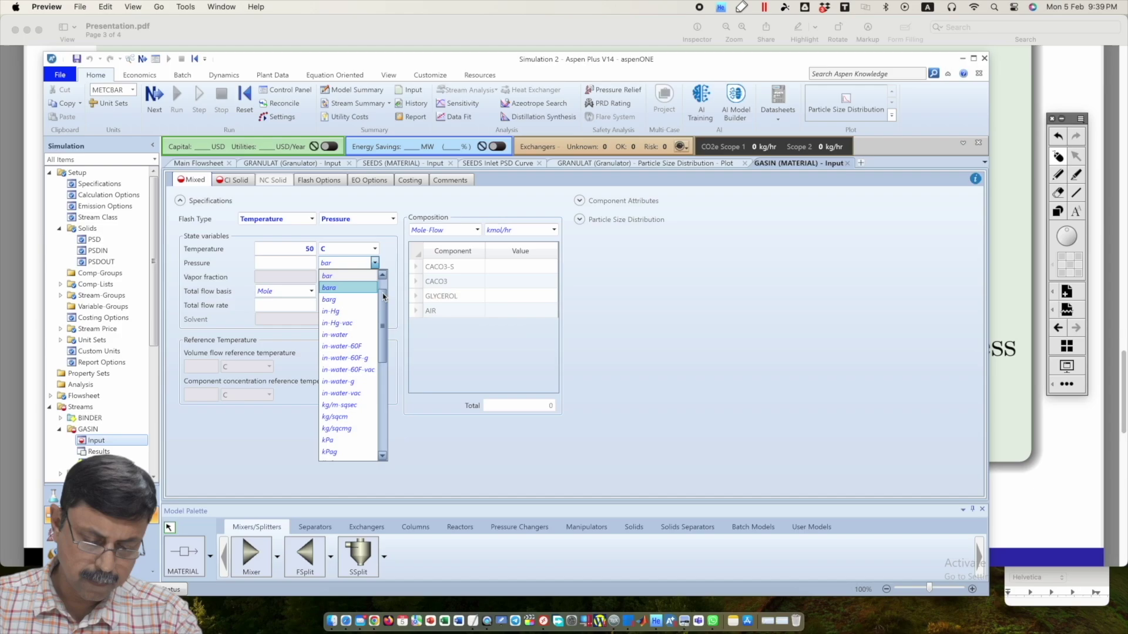
pyautogui.scroll(1, 384, 289)
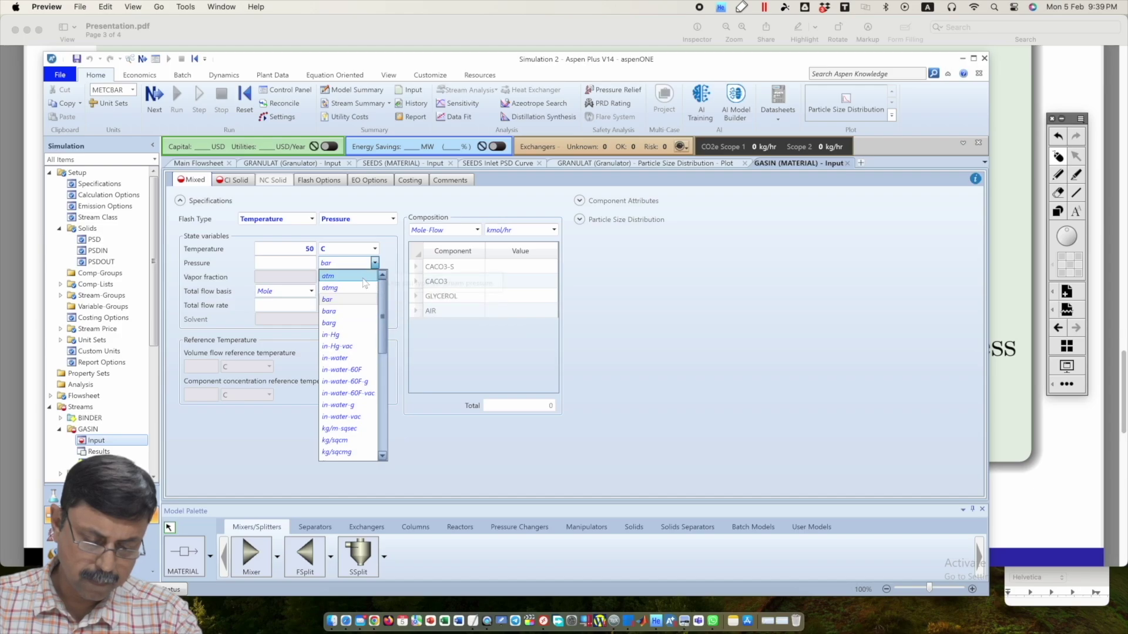
pyautogui.click(357, 277)
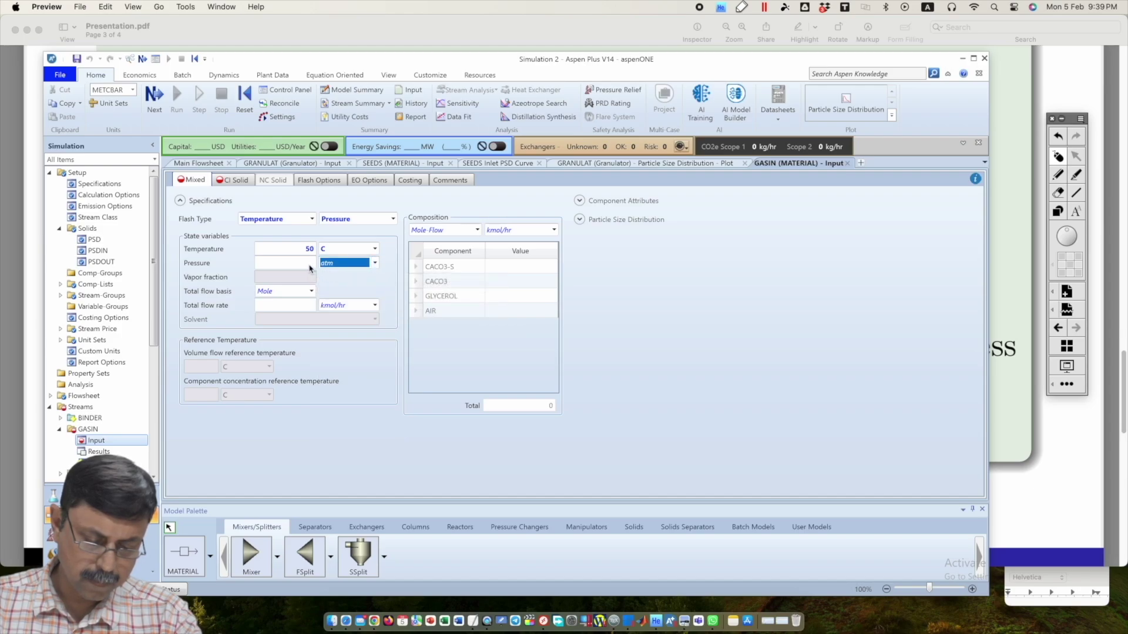
pyautogui.click(310, 265)
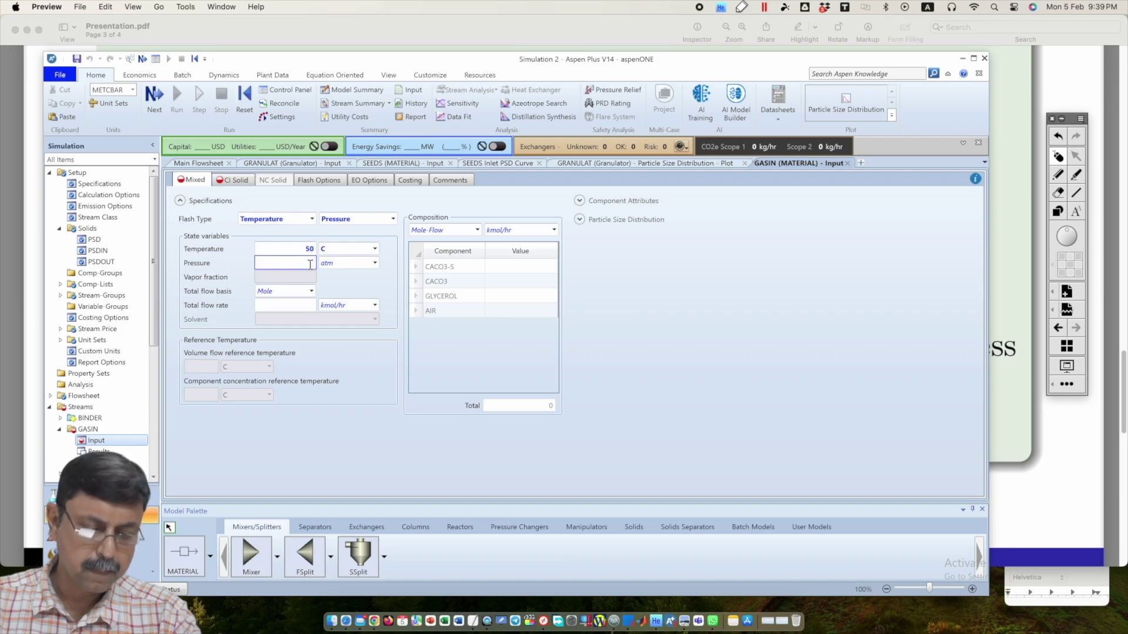
pyautogui.write('1')
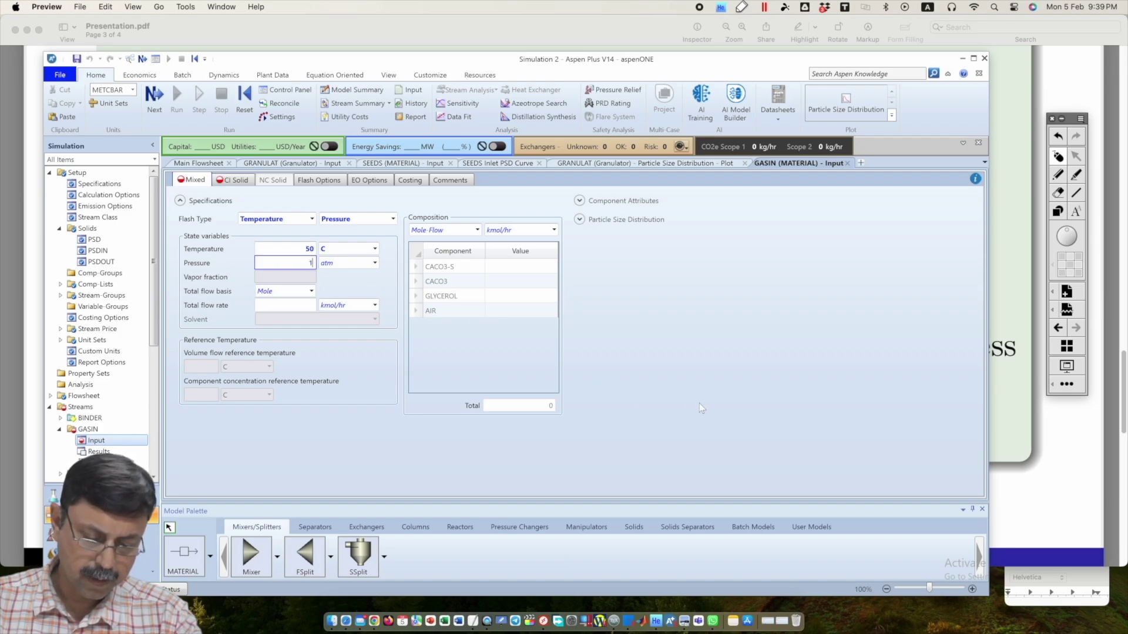
pyautogui.press('Return')
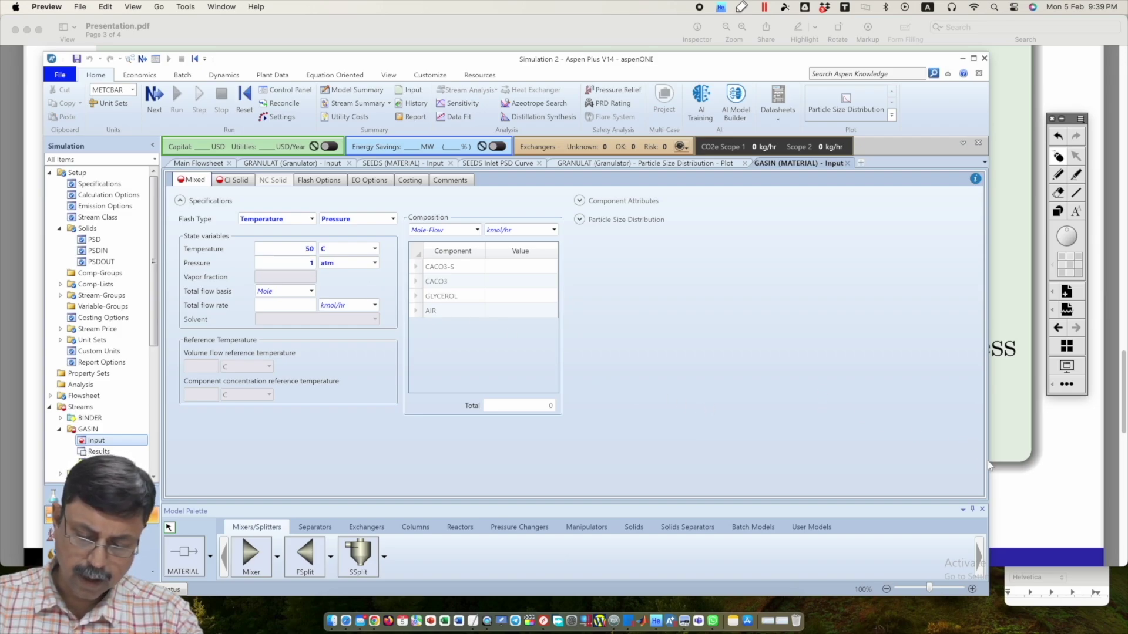
# Check the fluidizing air rate in Presentation.pdf, return to Aspen Plus, and set GASIN's composition to a mass flow of 1 kg/sec AIR
pyautogui.click(1014, 485)
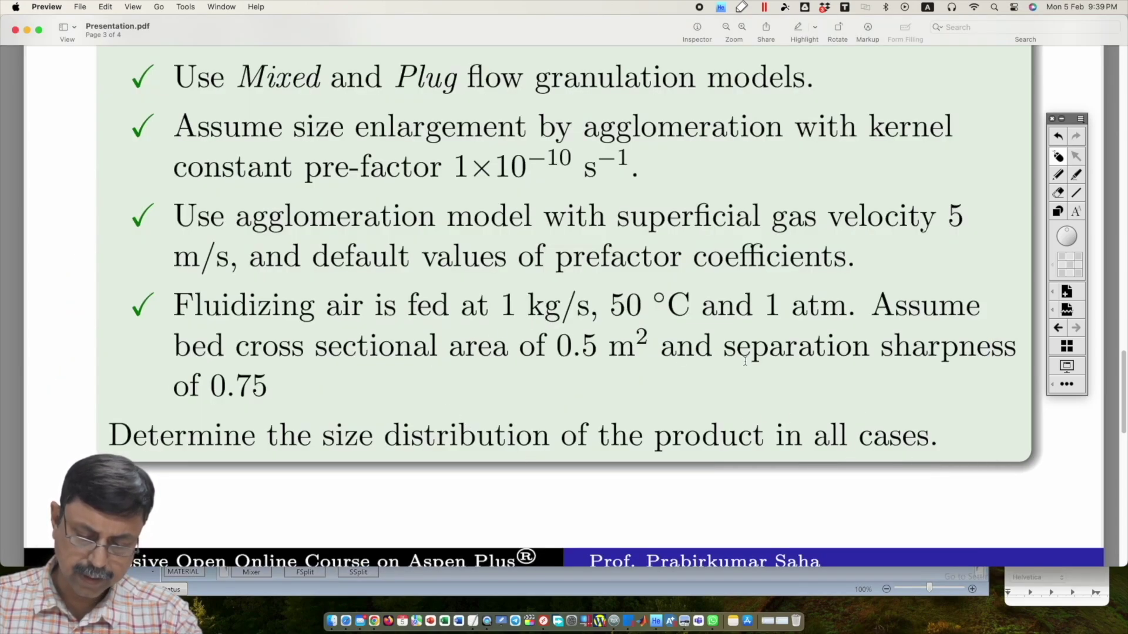
pyautogui.click(571, 589)
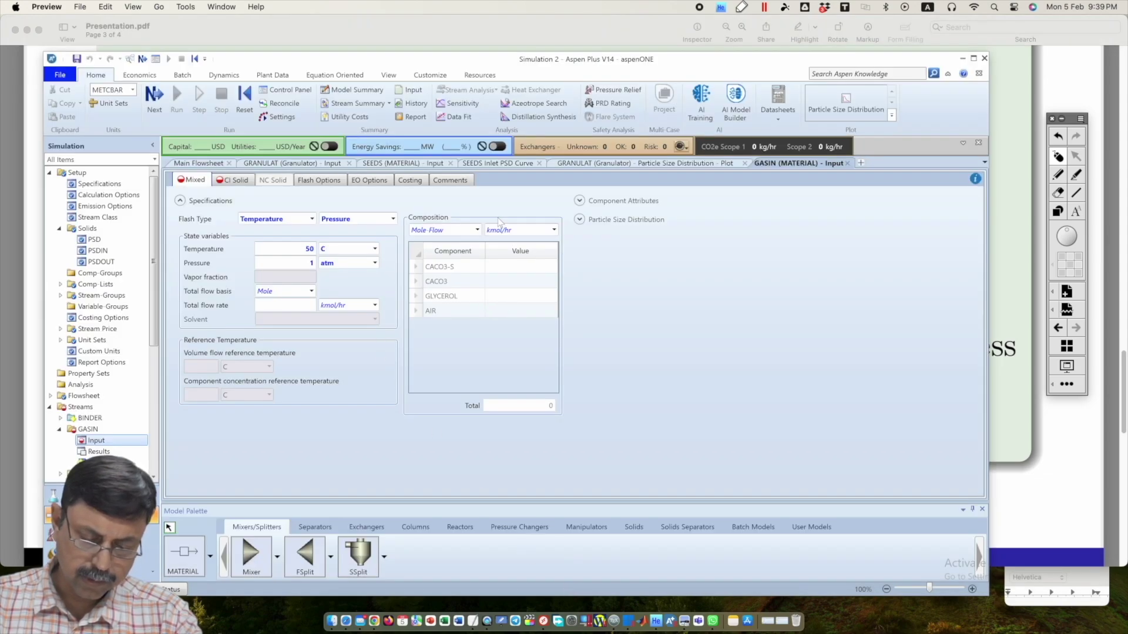
pyautogui.click(477, 231)
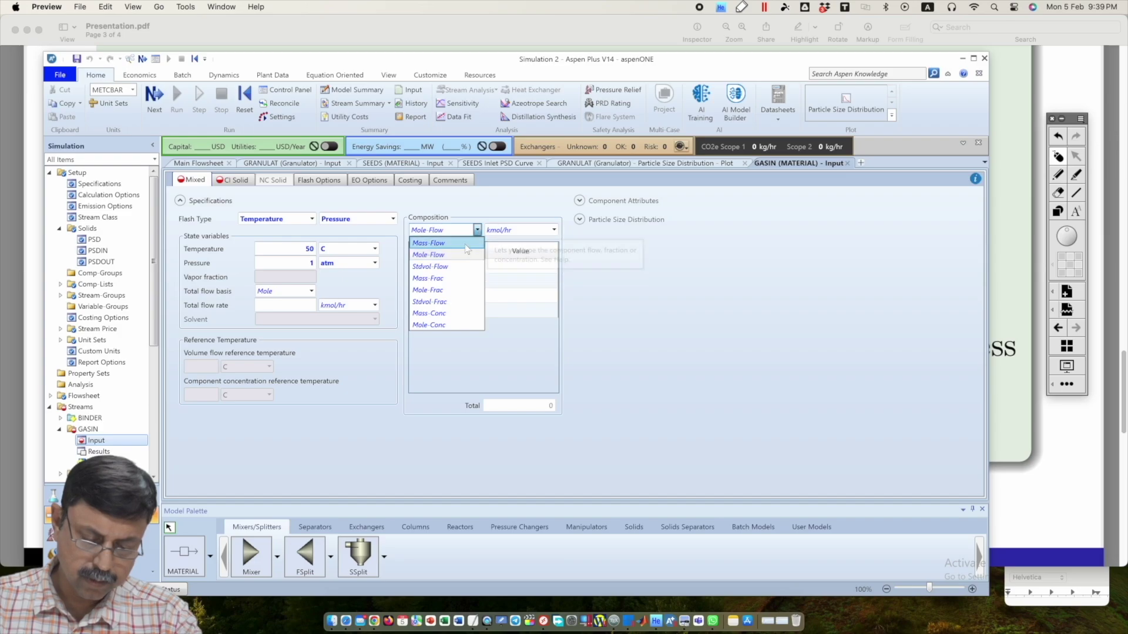
pyautogui.click(464, 244)
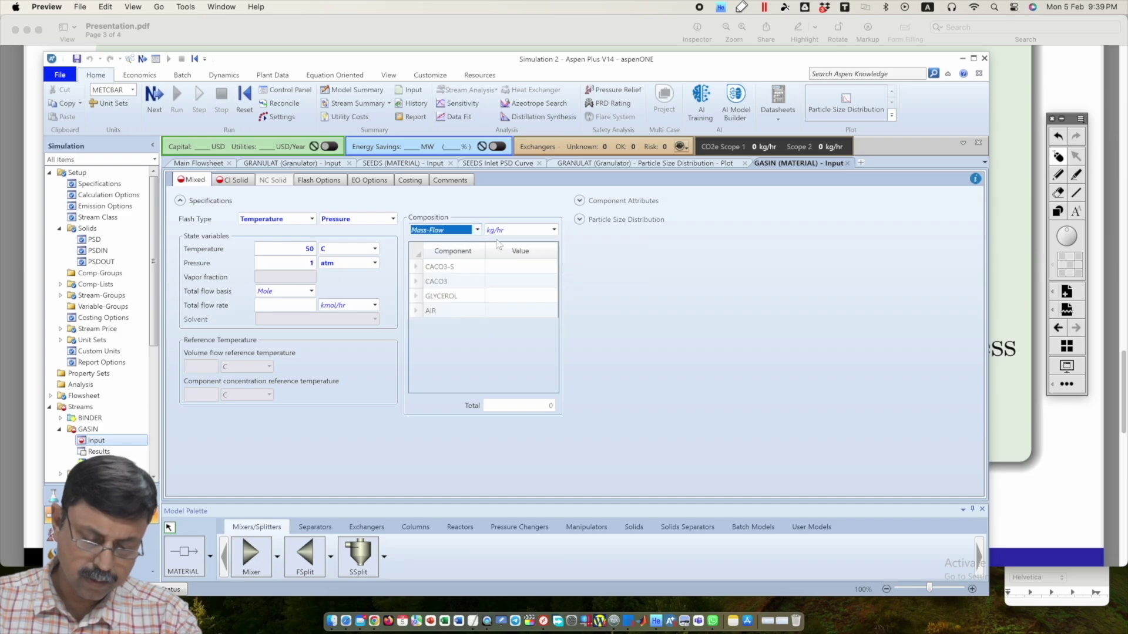
pyautogui.click(533, 231)
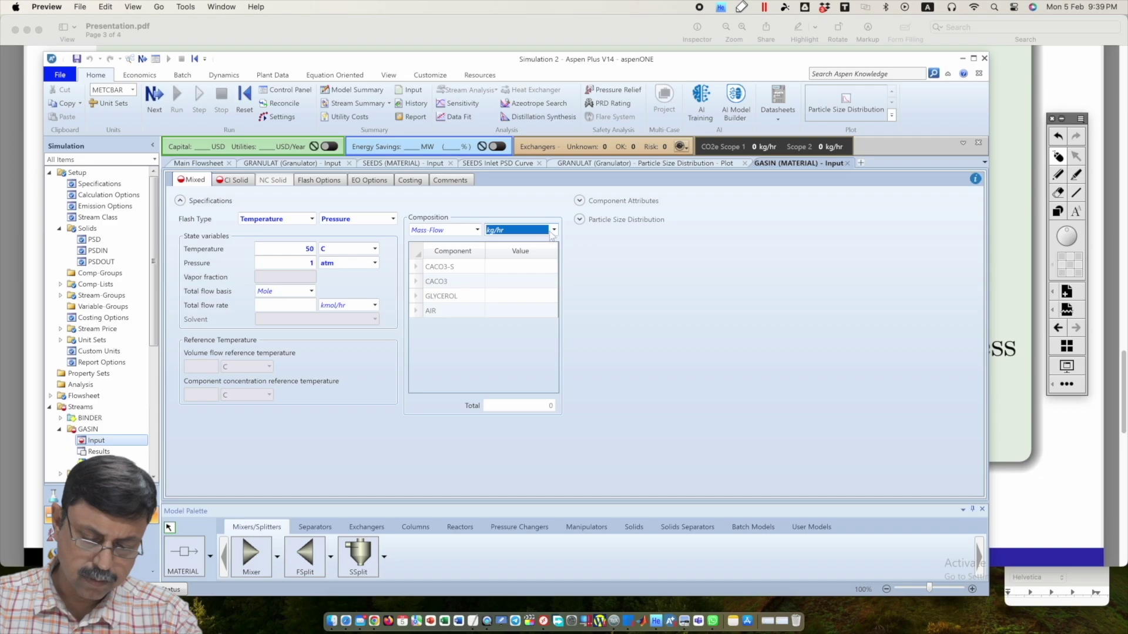
pyautogui.click(552, 230)
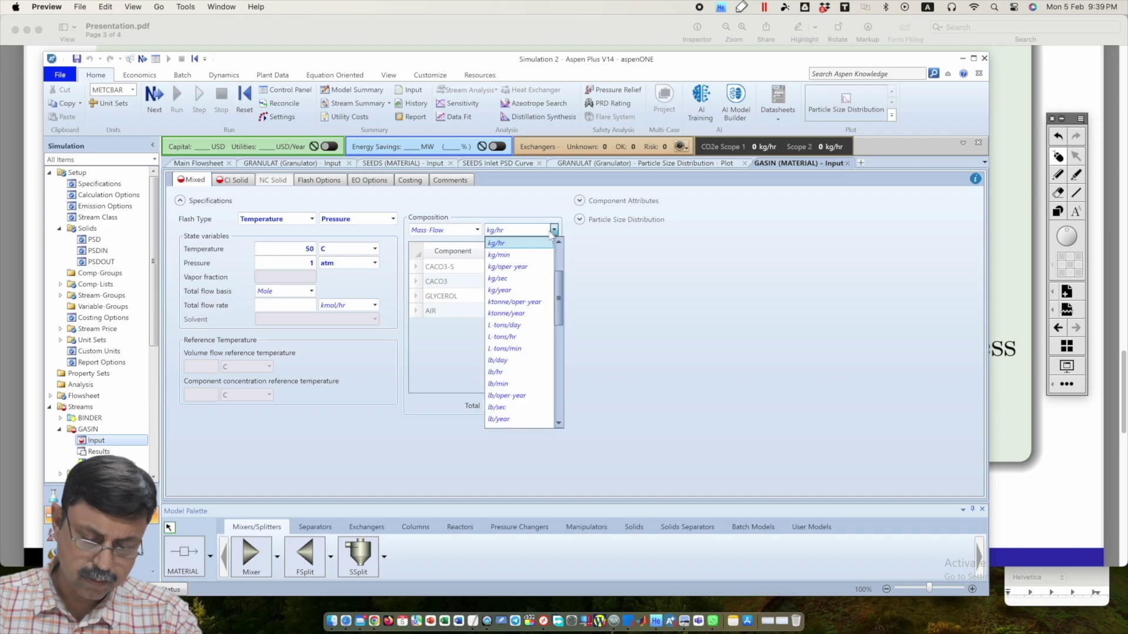
pyautogui.click(532, 280)
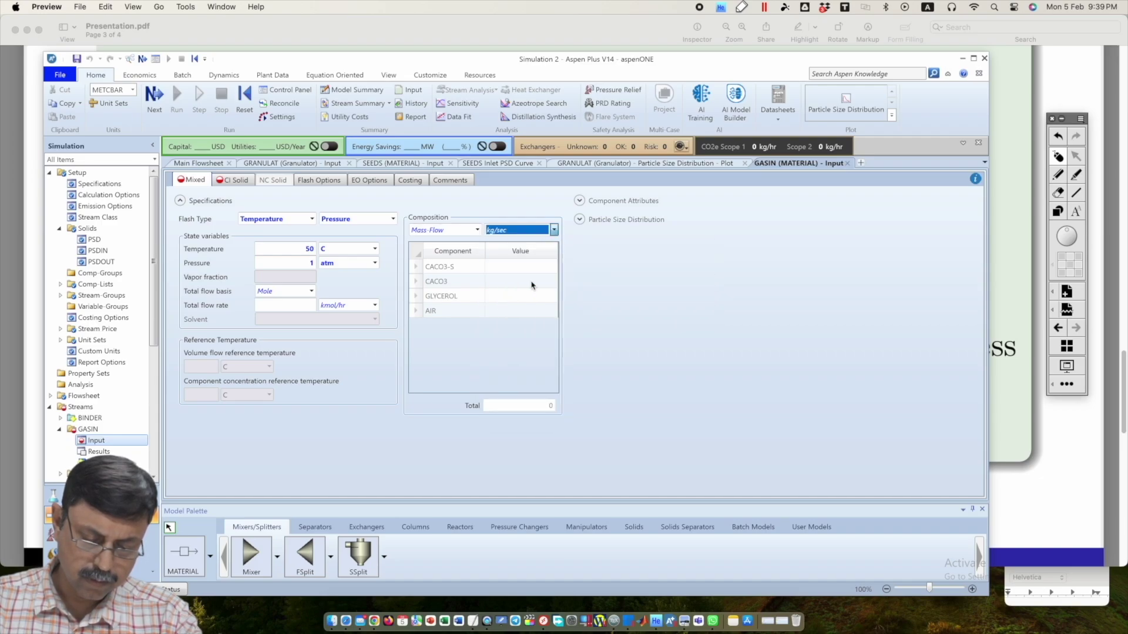
pyautogui.click(523, 313)
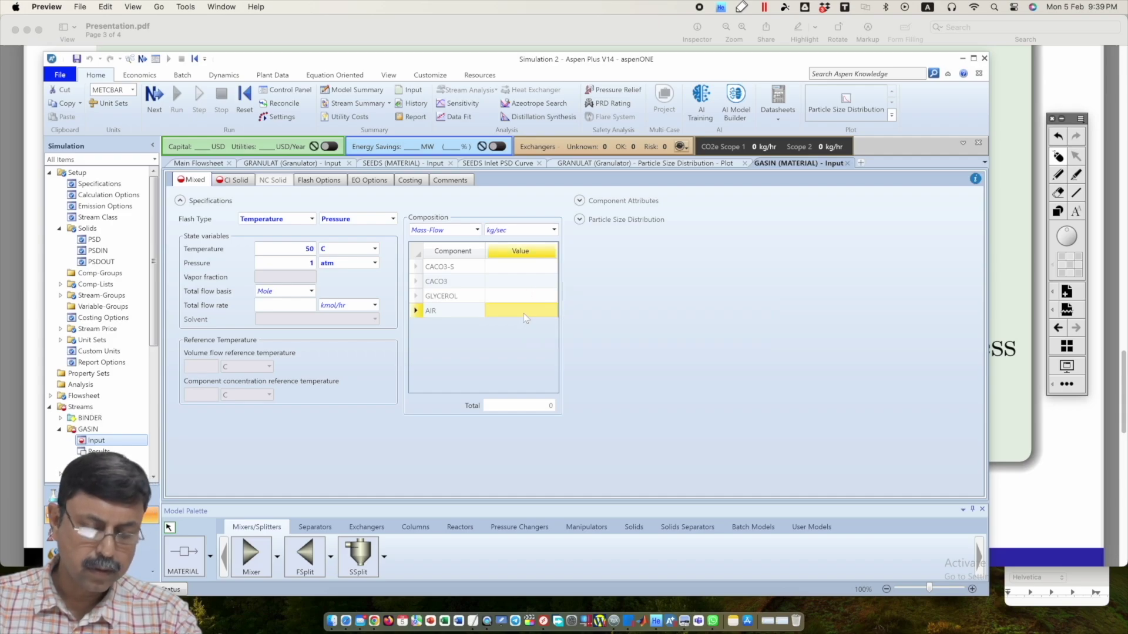
pyautogui.write('1')
pyautogui.press('Return')
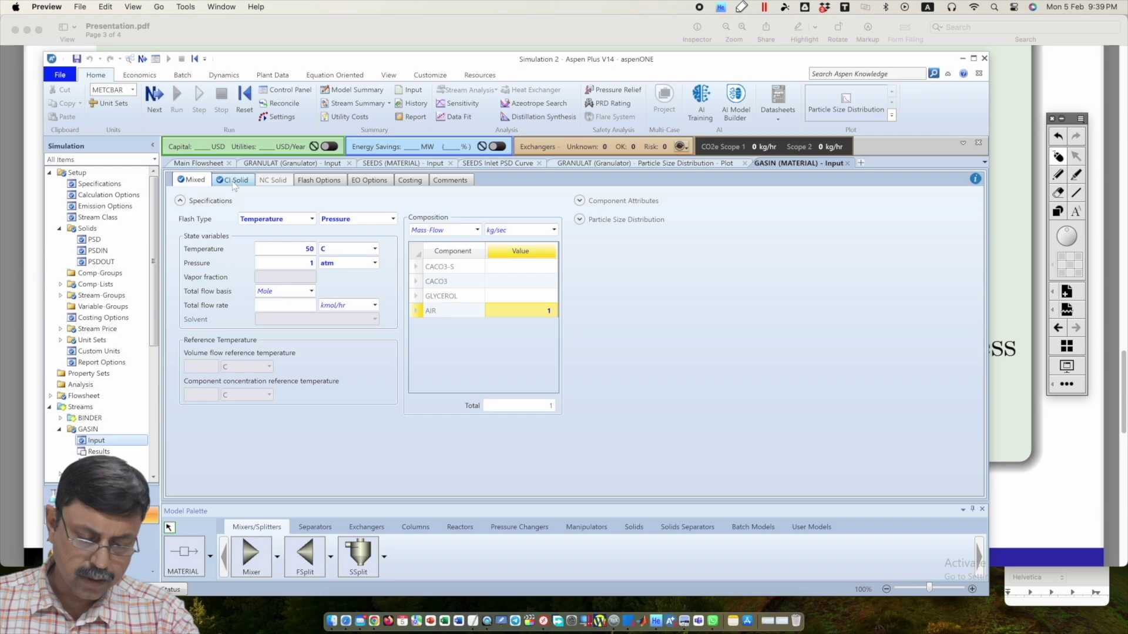
# Check the bed data in Presentation.pdf, return to Aspen Plus, and set GRANULAT's elutriation cross-sectional area to 0.5 sqm
pyautogui.click(261, 164)
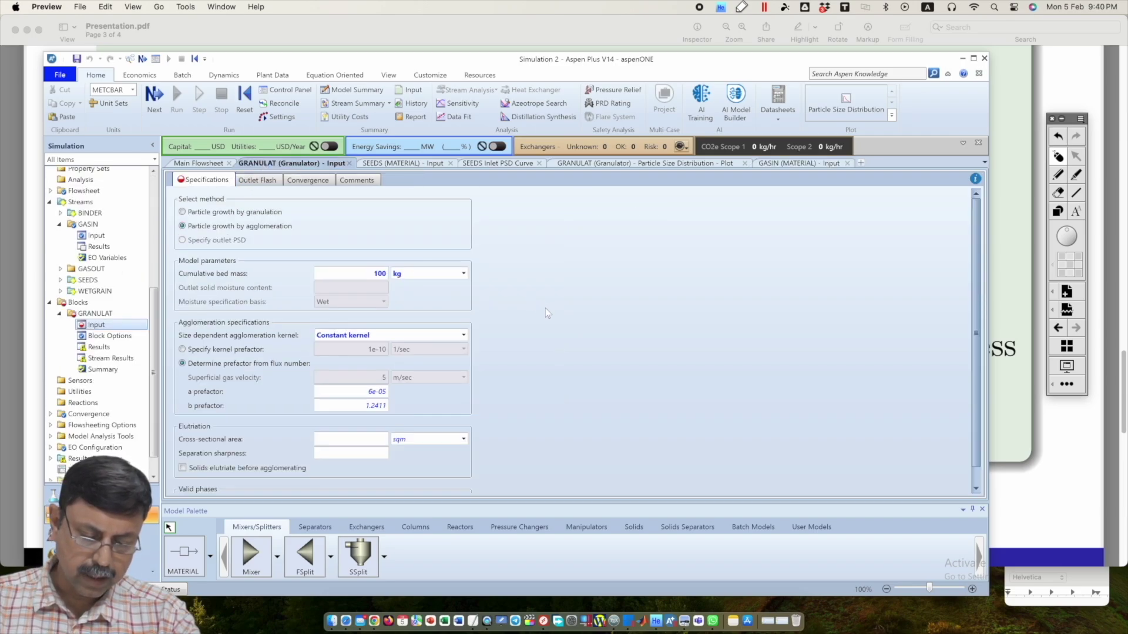
pyautogui.scroll(-1, 506, 323)
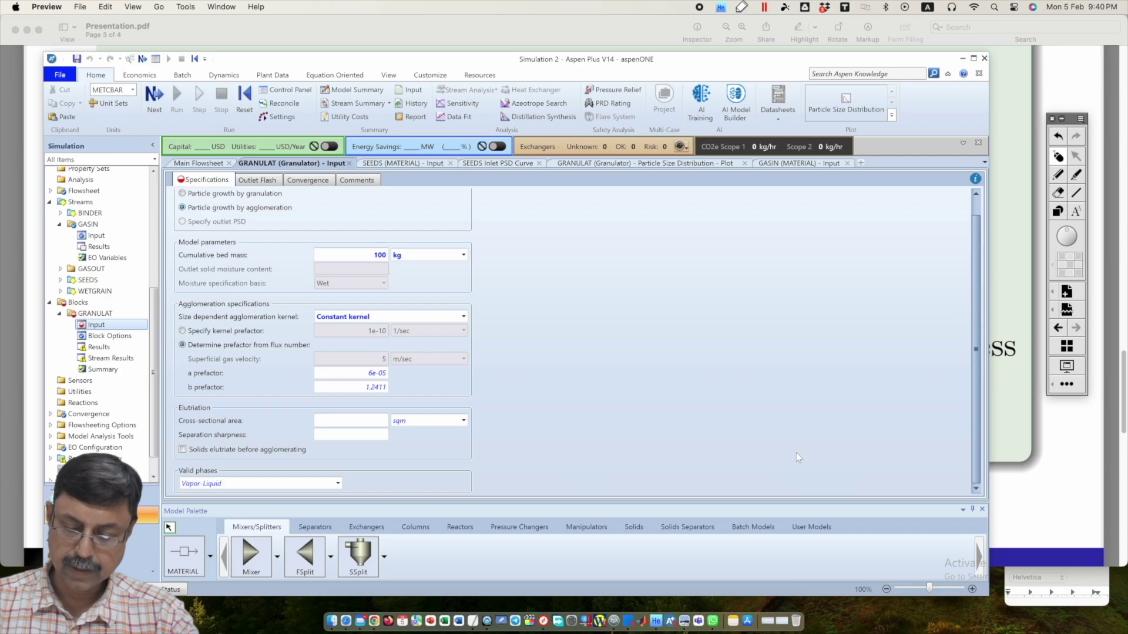
pyautogui.click(1041, 439)
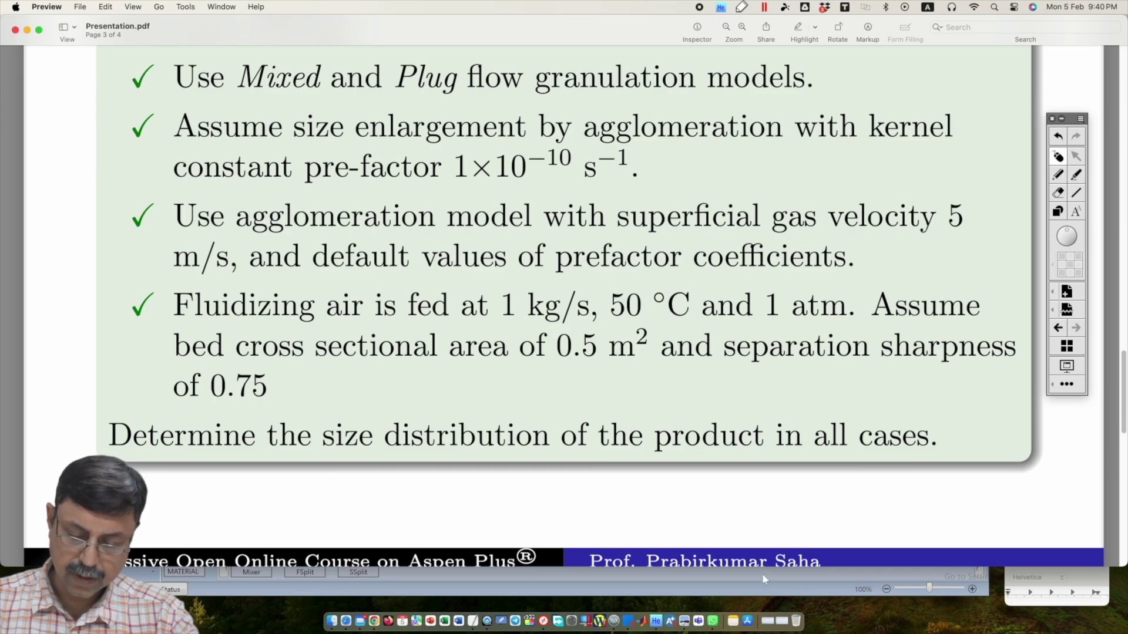
pyautogui.click(750, 588)
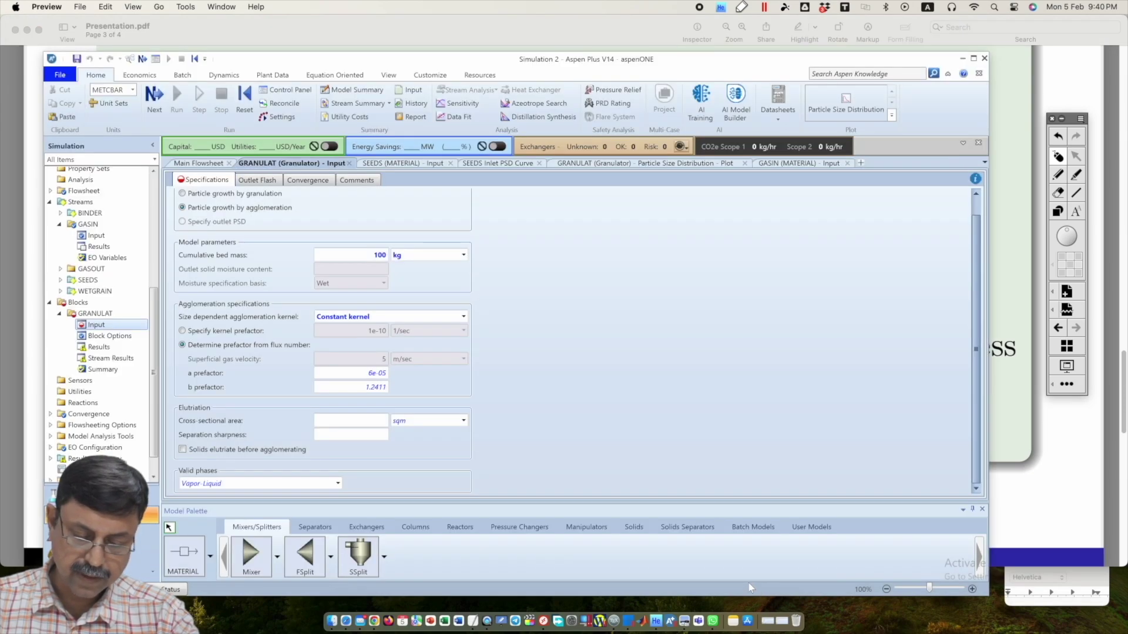
pyautogui.click(375, 420)
pyautogui.write('0.')
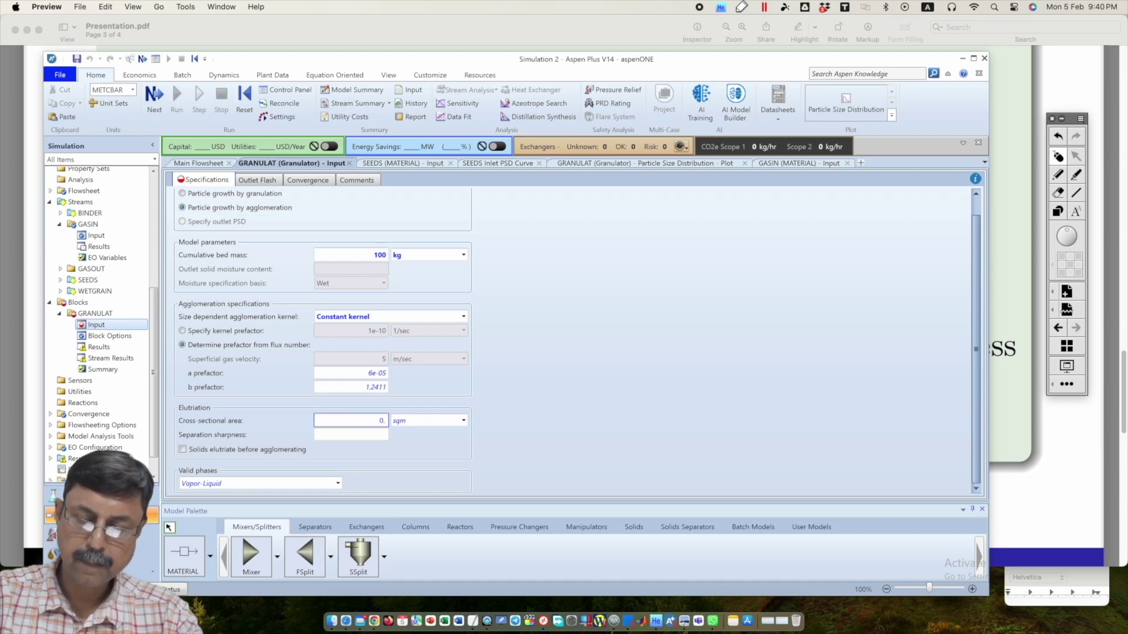
pyautogui.write('5')
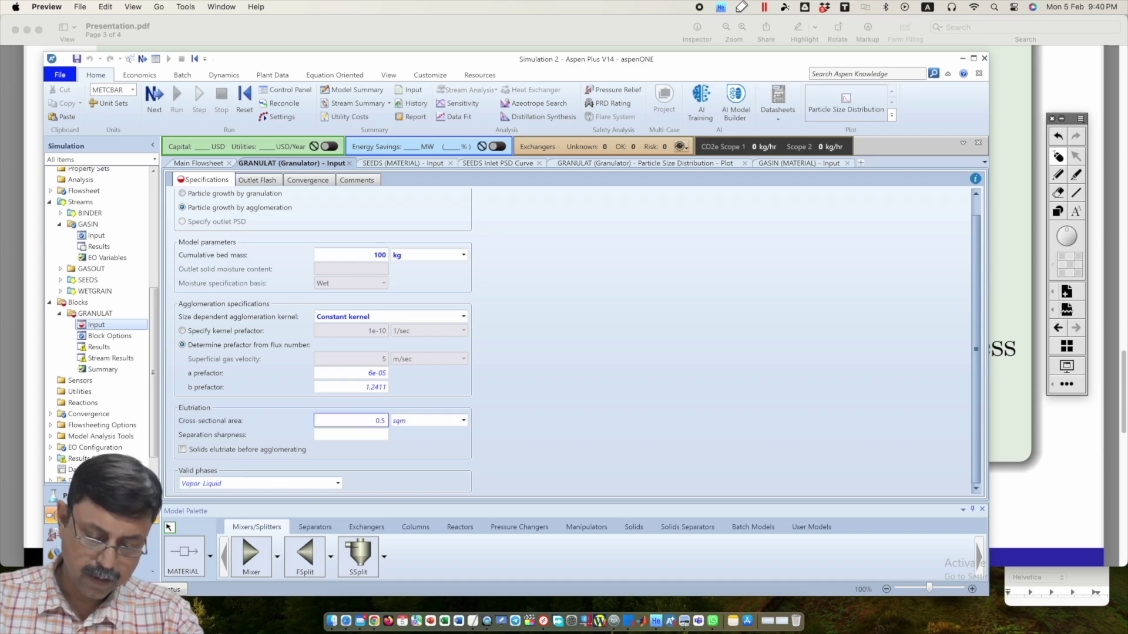
# Set GRANULAT's separation sharpness to 0.75 and run the simulation with the agglomeration method
pyautogui.click(362, 436)
pyautogui.write('0.')
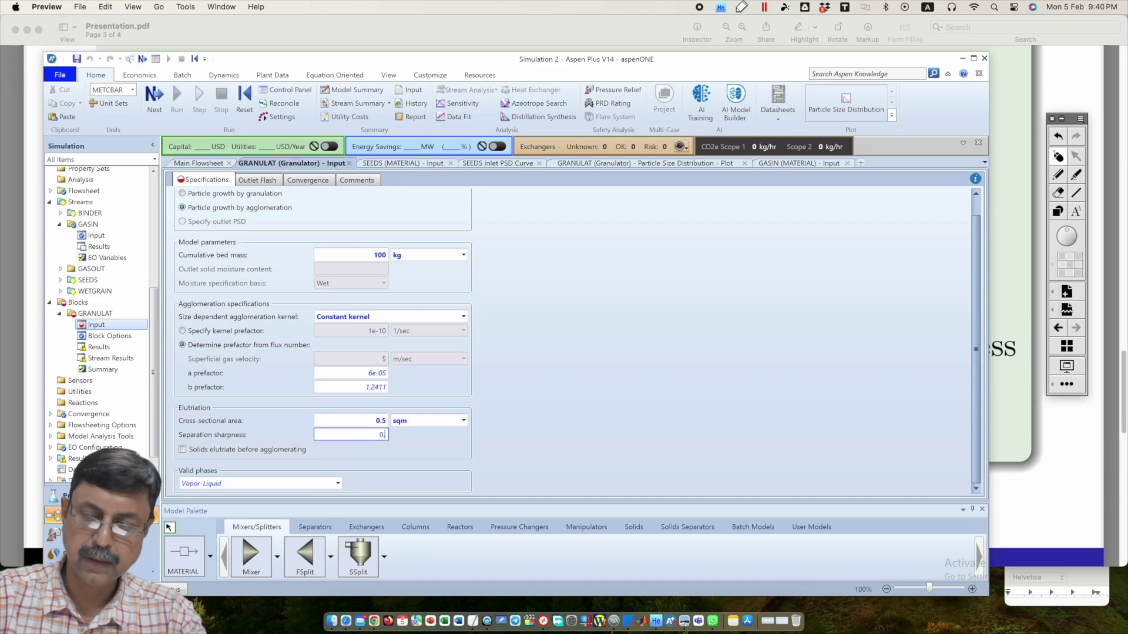
pyautogui.write('75')
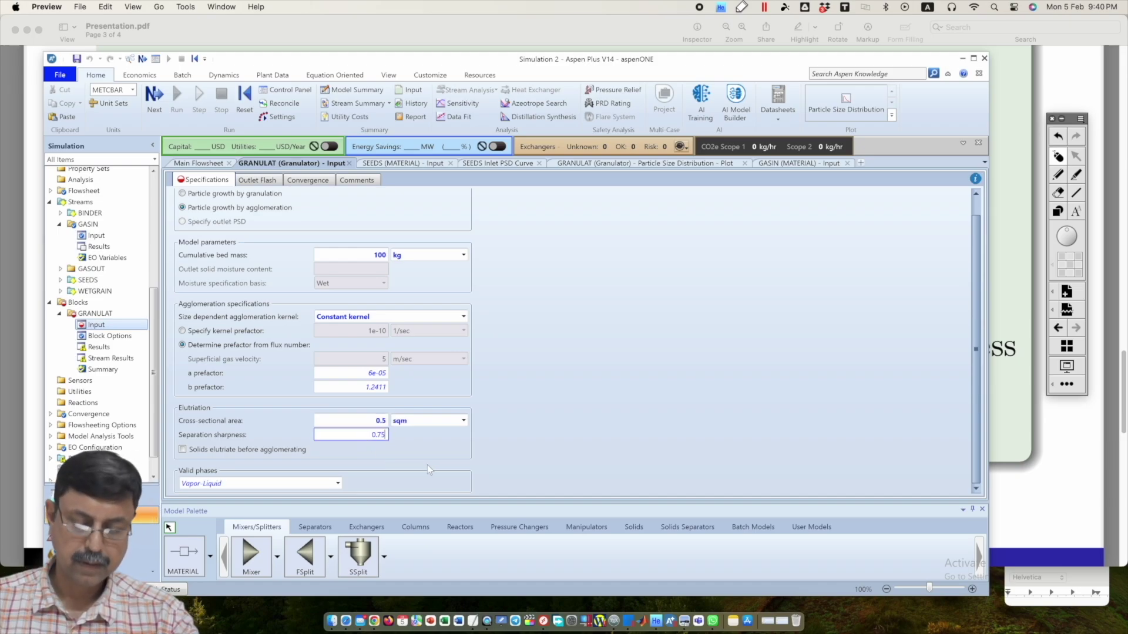
pyautogui.click(488, 442)
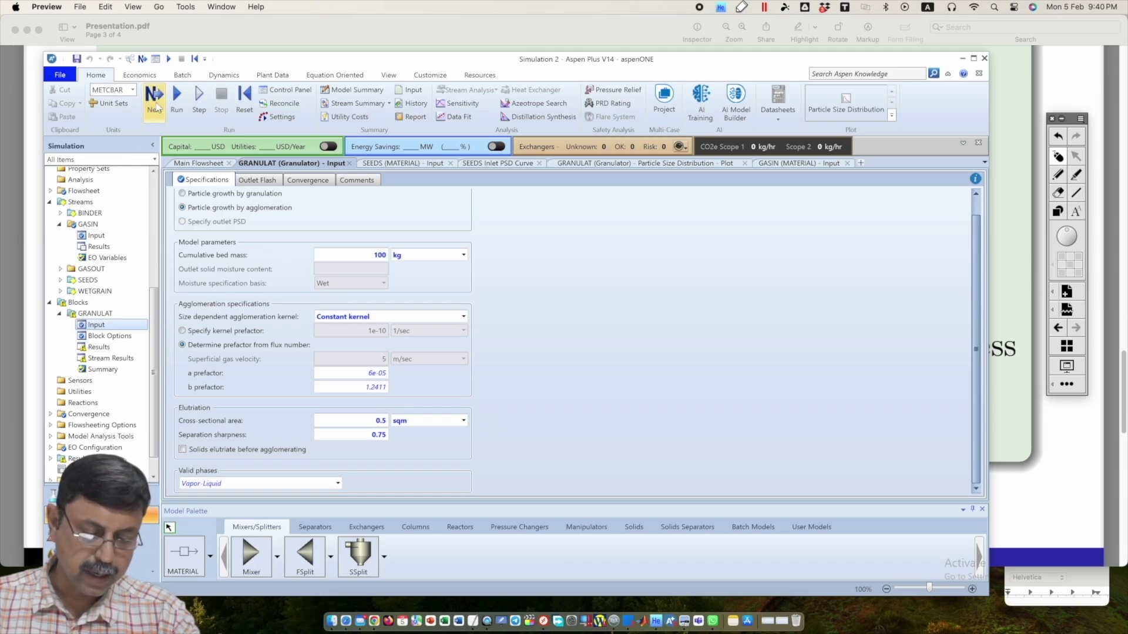
pyautogui.click(176, 105)
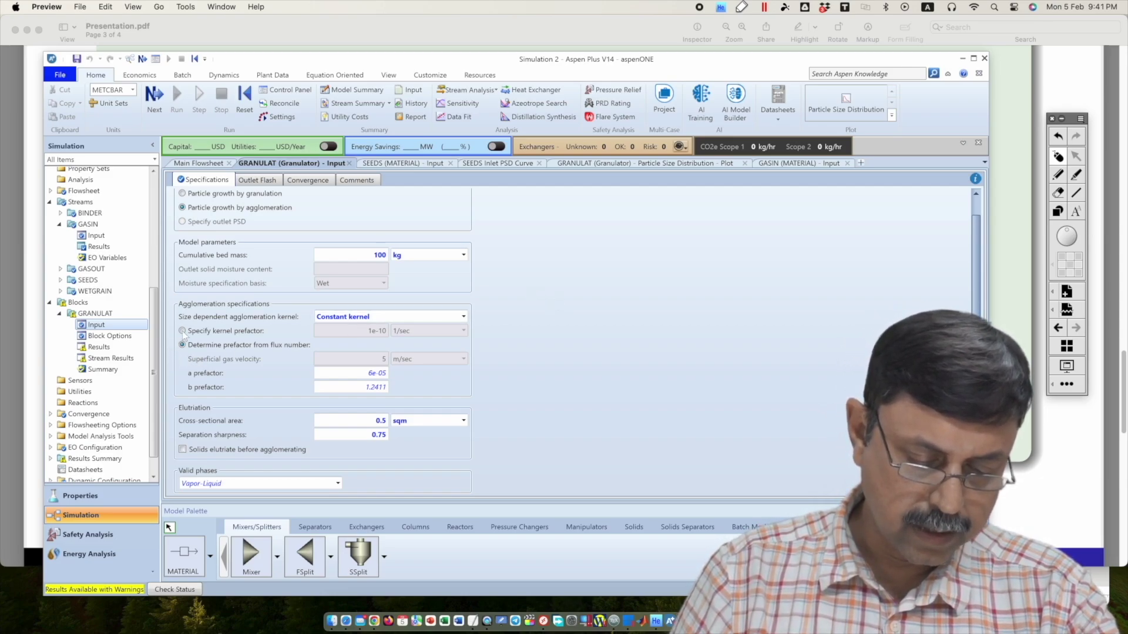
# Rerun GRANULAT with particle growth by granulation and view its particle size distribution plot
pyautogui.click(182, 194)
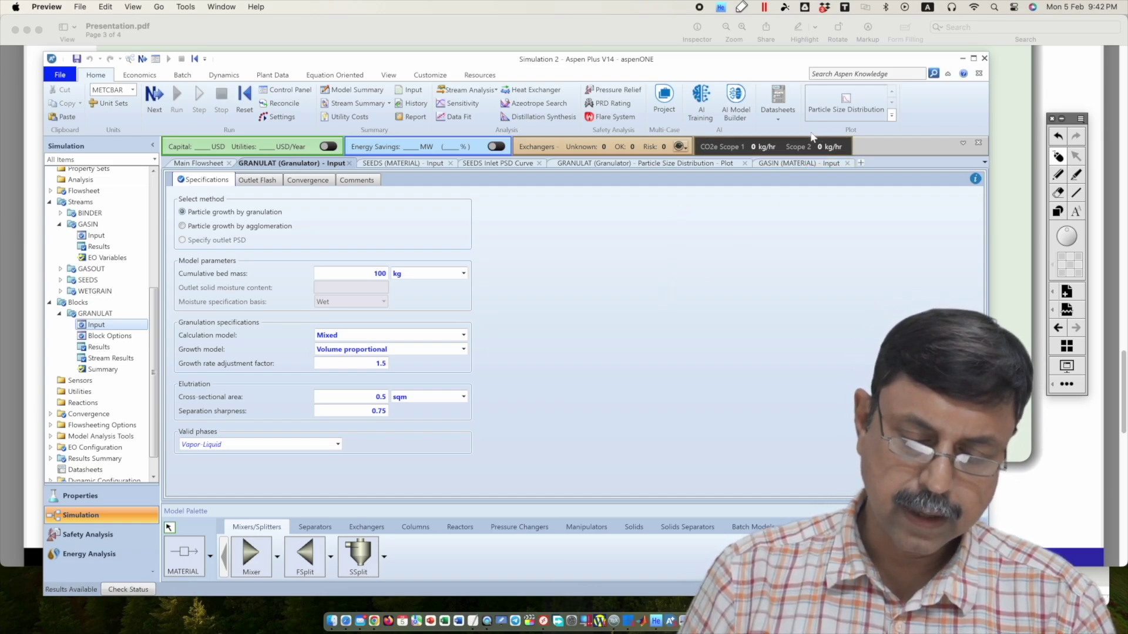
pyautogui.click(683, 164)
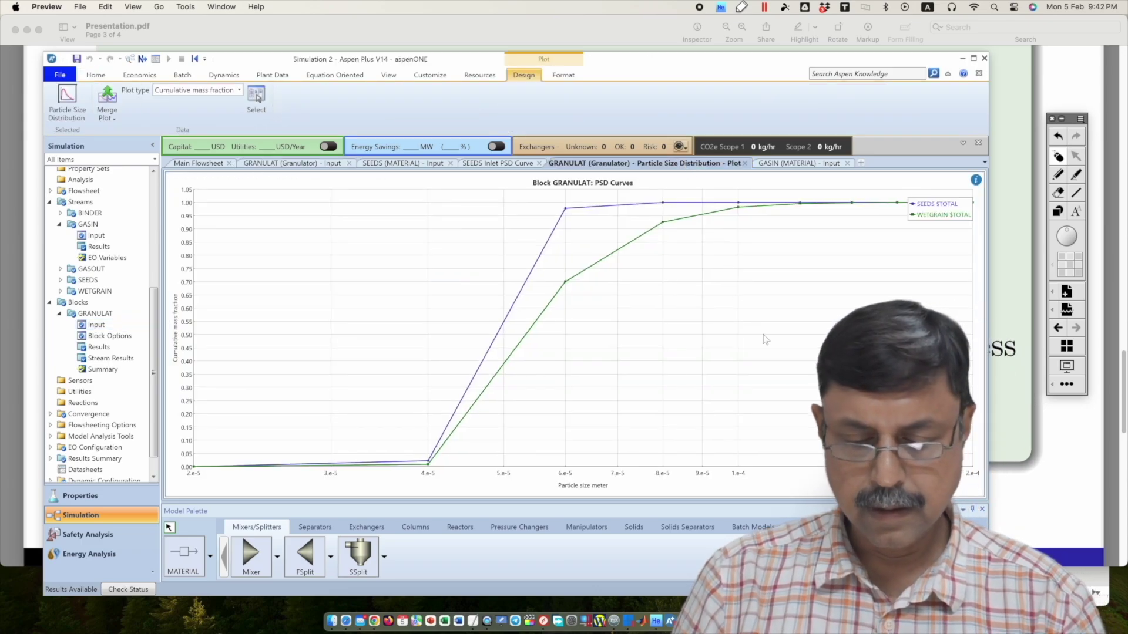